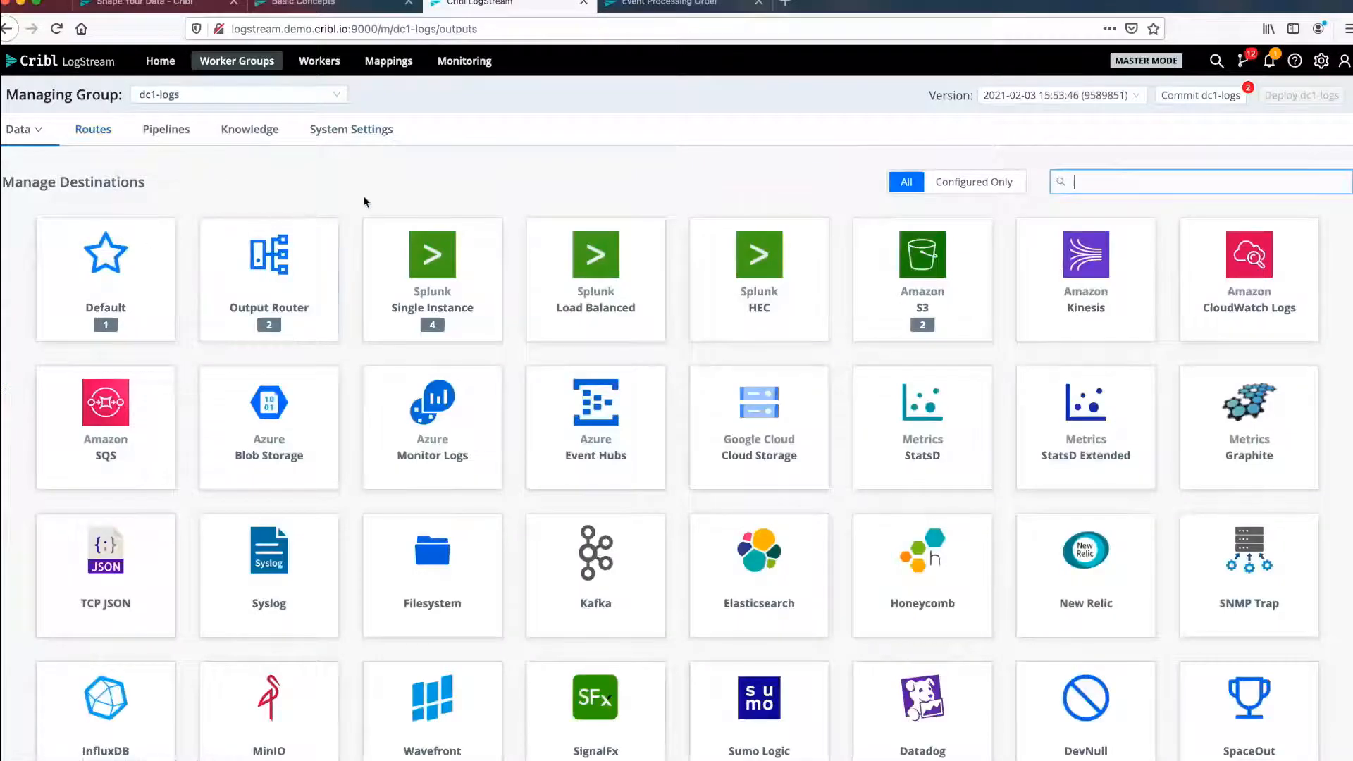
Examine the general settings and backpressure behavior options of the splunk single instance destination, and return to the destinations overview.
scroll(359, 202, "down", 1)
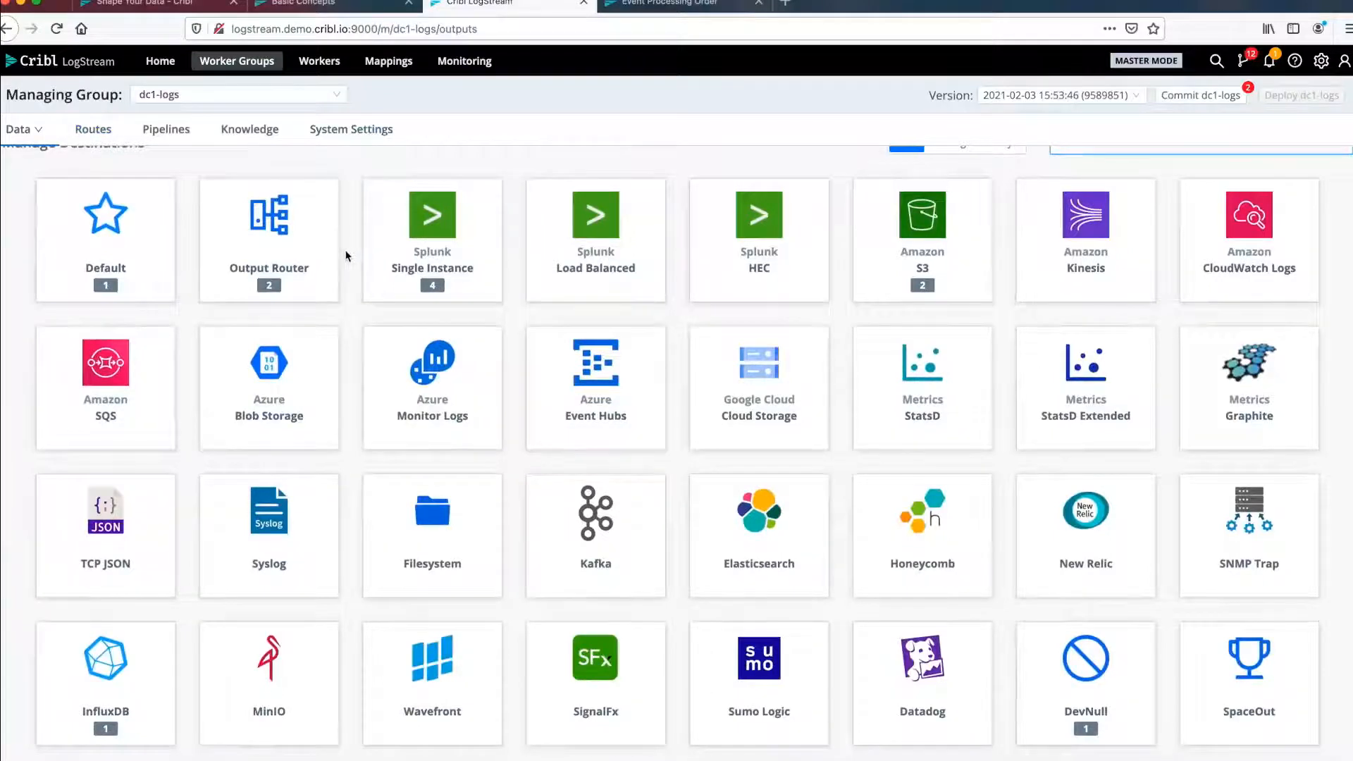
scroll(347, 261, "up", 1)
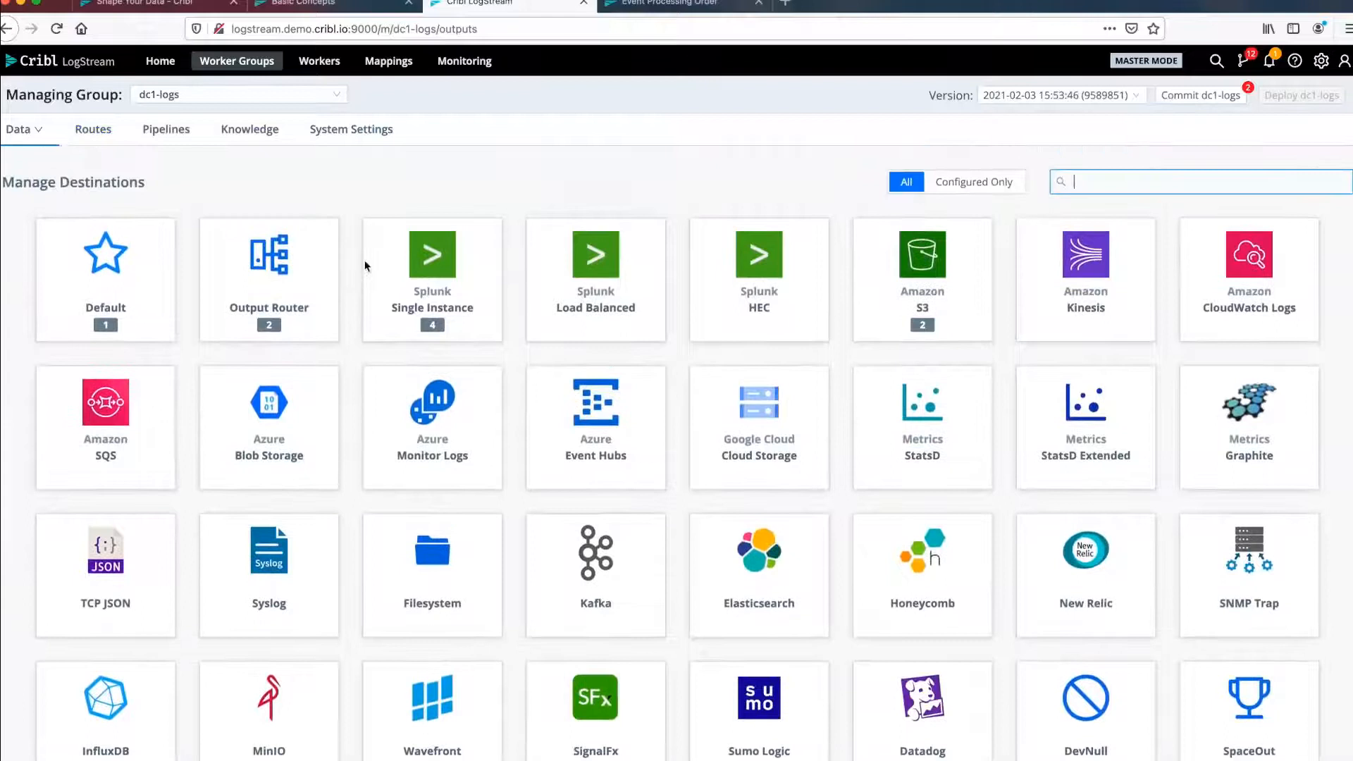
left_click(423, 278)
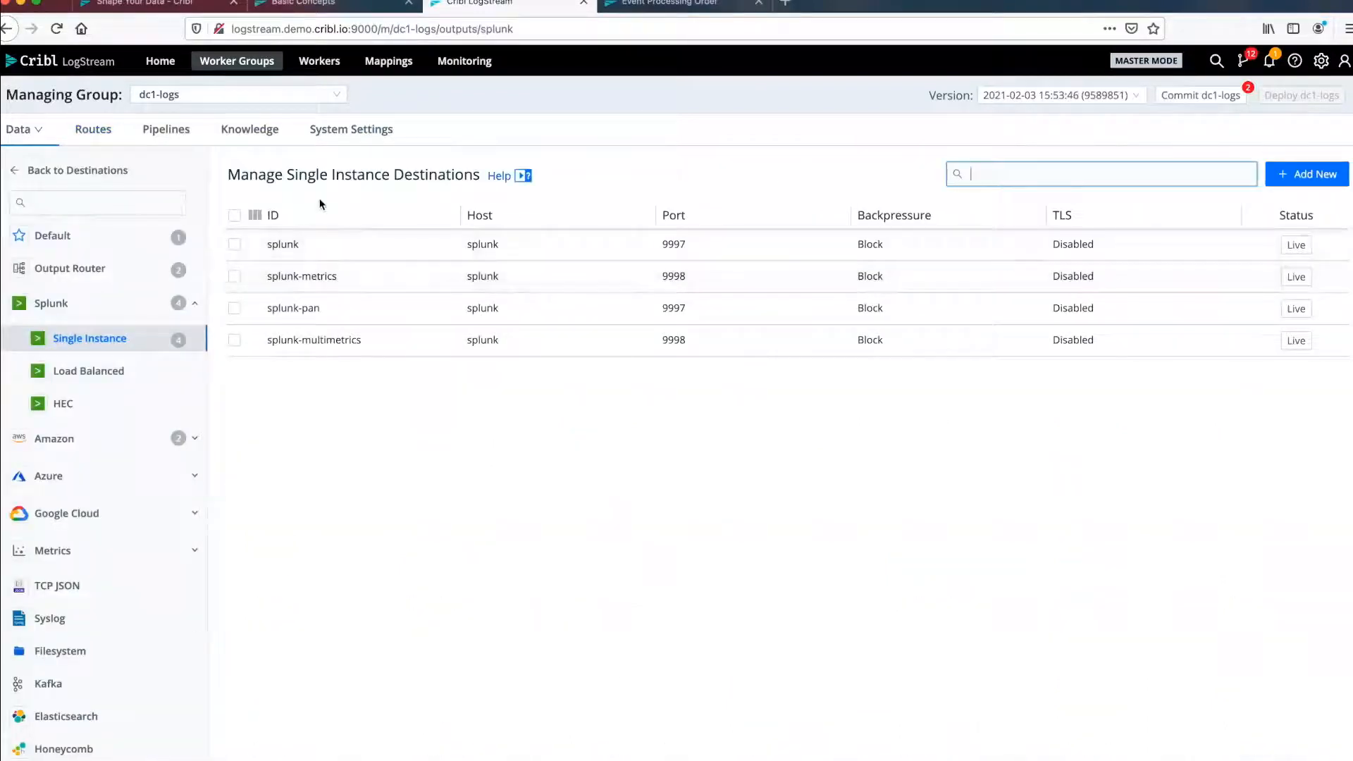
left_click(327, 251)
left_click(349, 290)
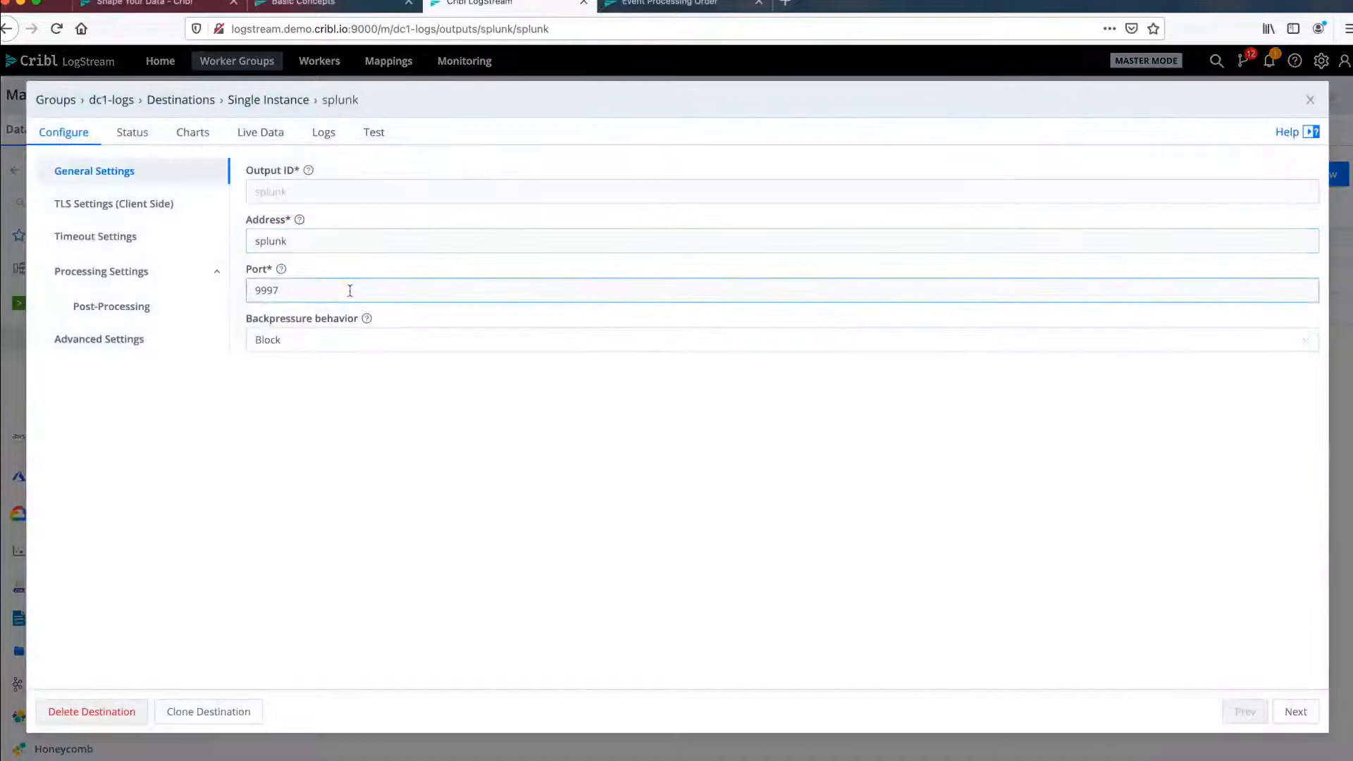
left_click(371, 344)
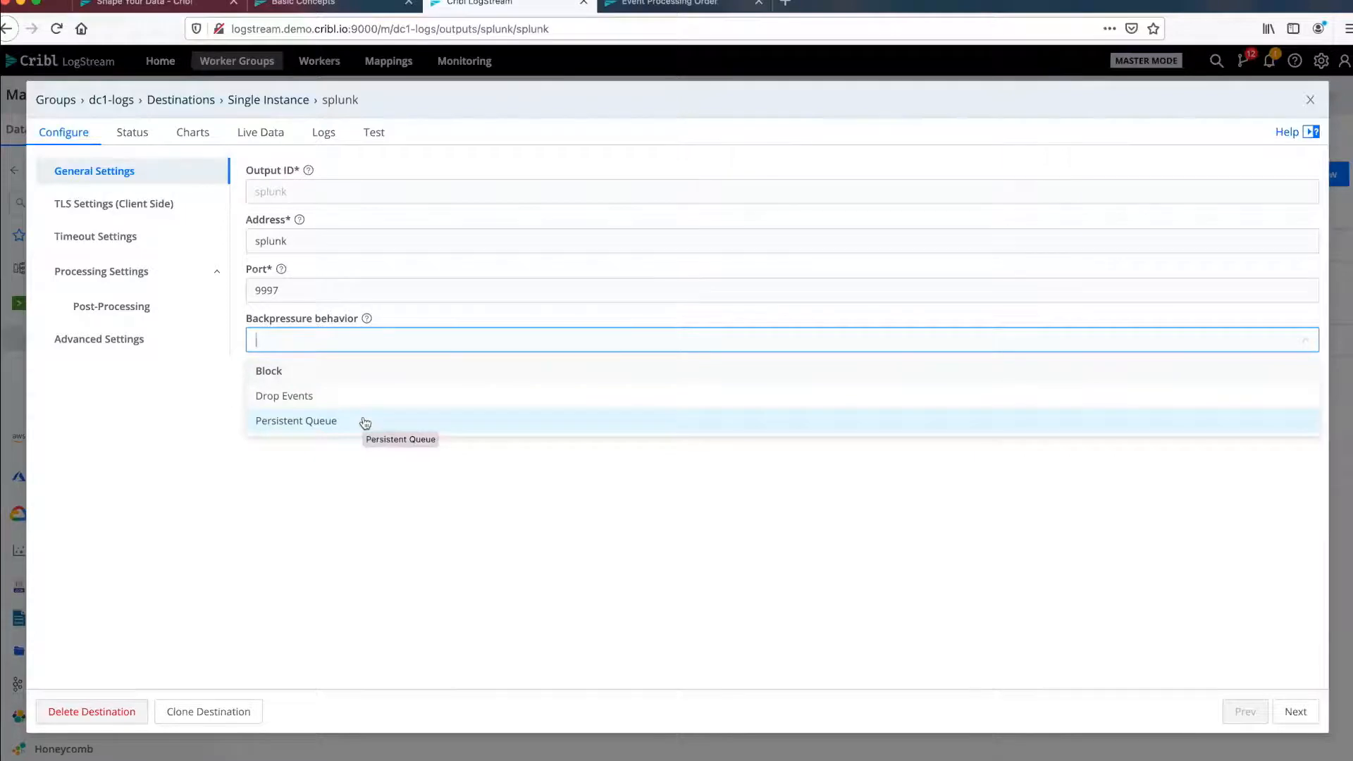
left_click(213, 388)
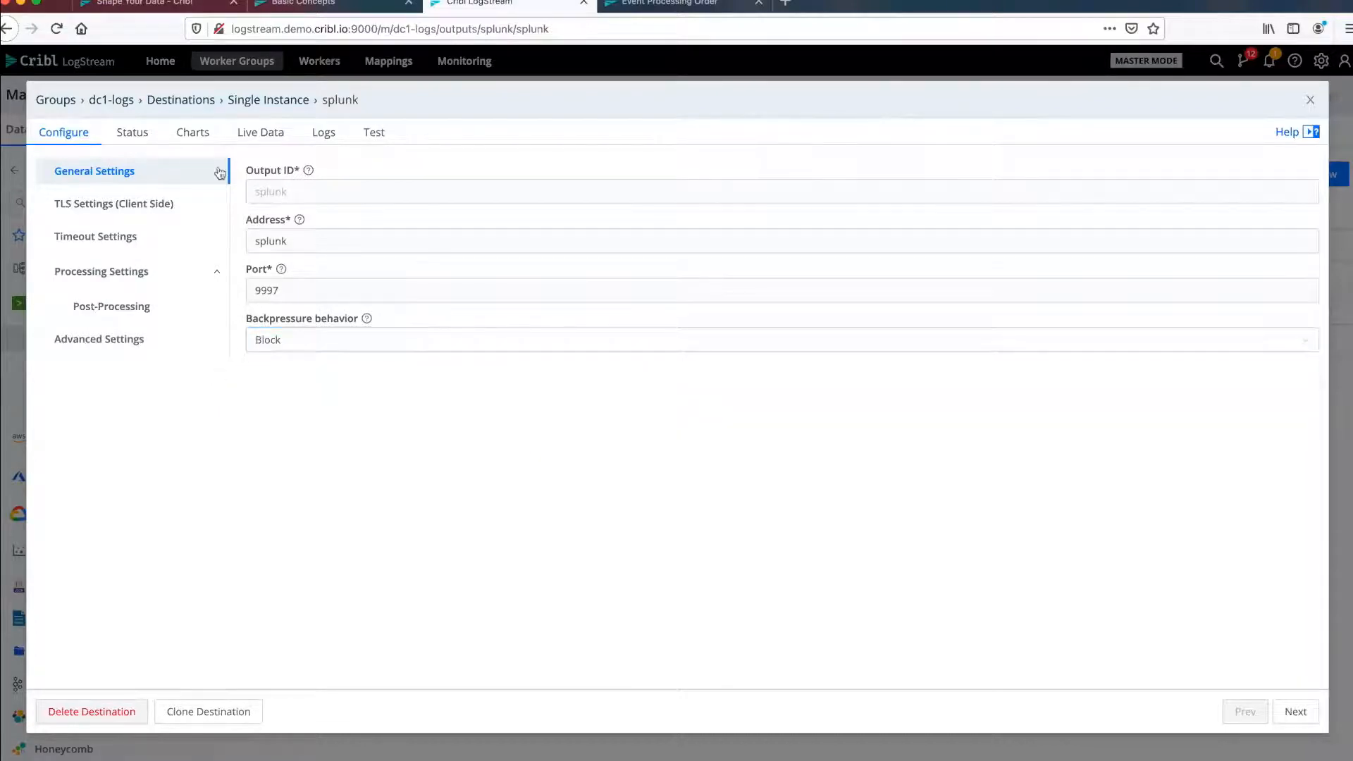
left_click(192, 103)
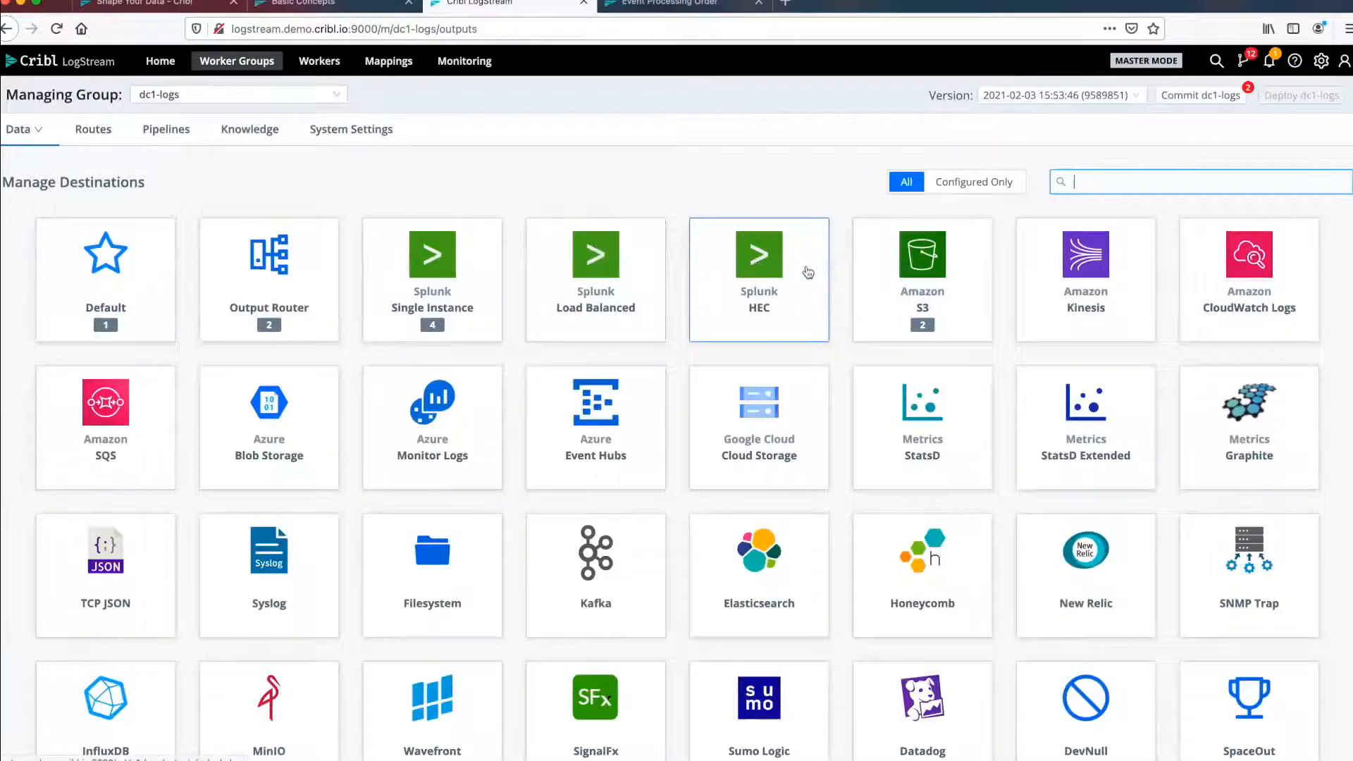
Inspect the Amazon S3 destination s3, including its partitioning expression, and return to the destinations overview.
left_click(882, 282)
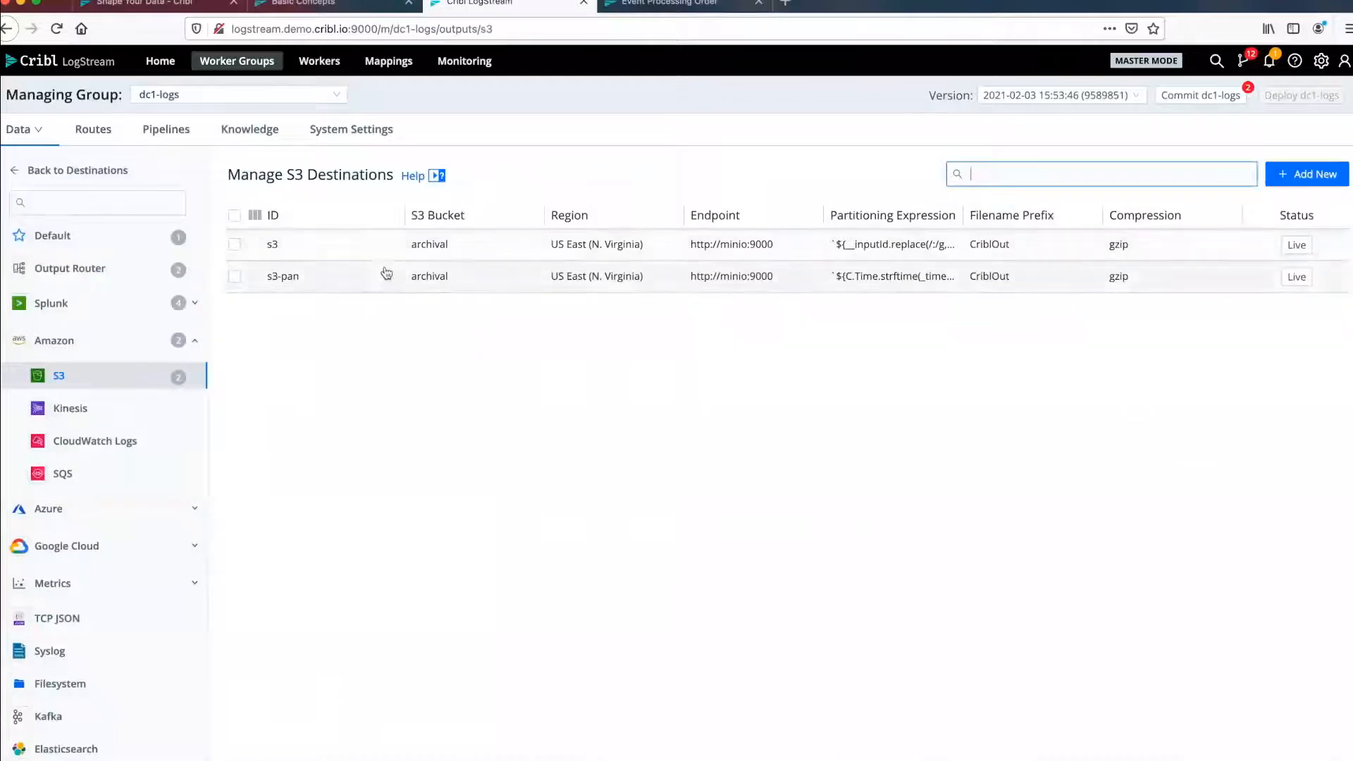
left_click(385, 244)
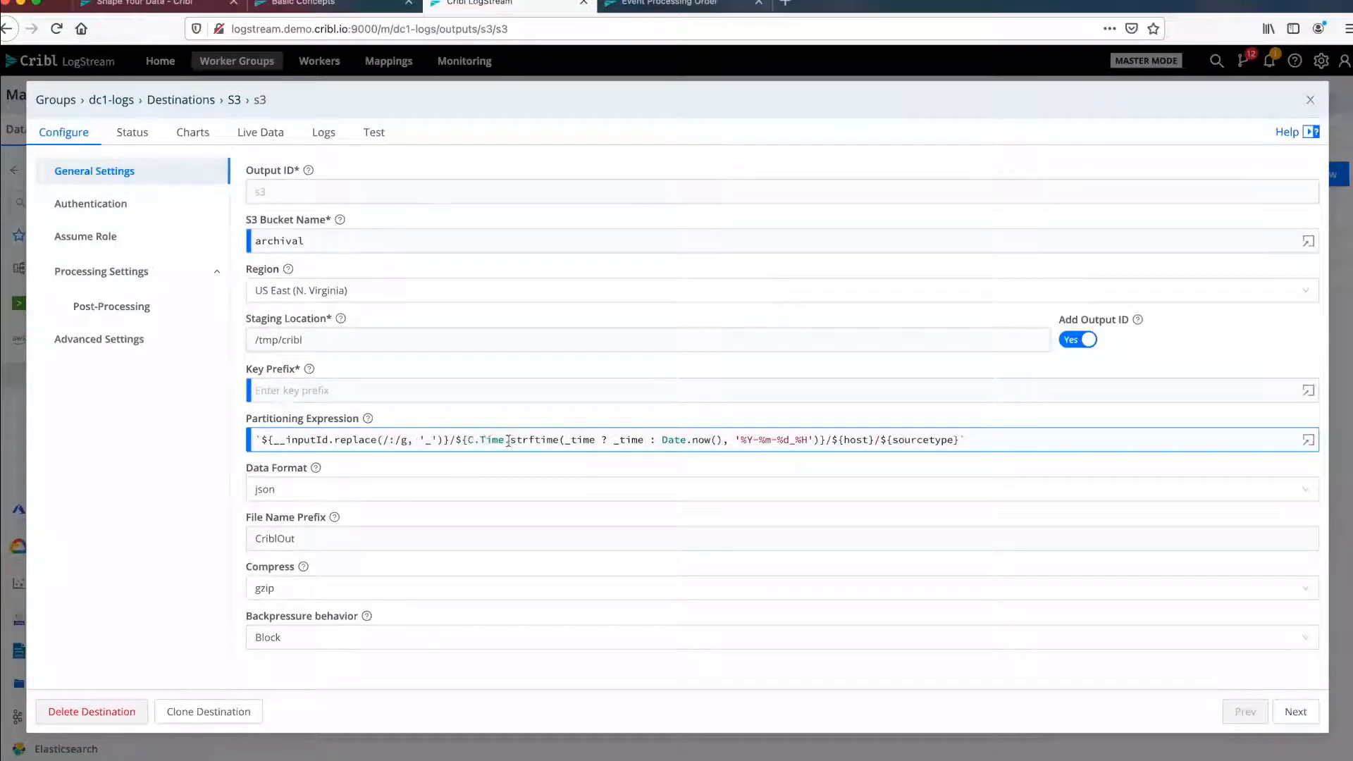
left_click(930, 436)
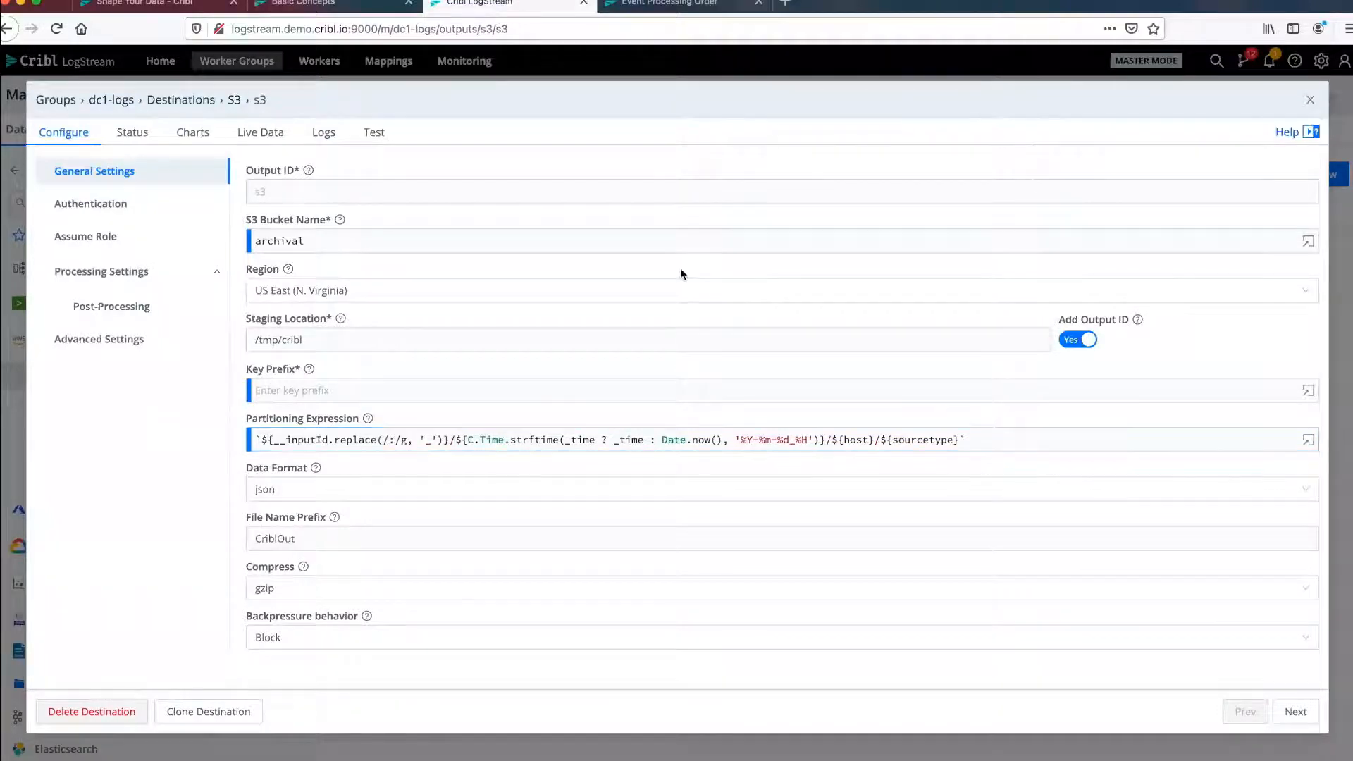
left_click(197, 101)
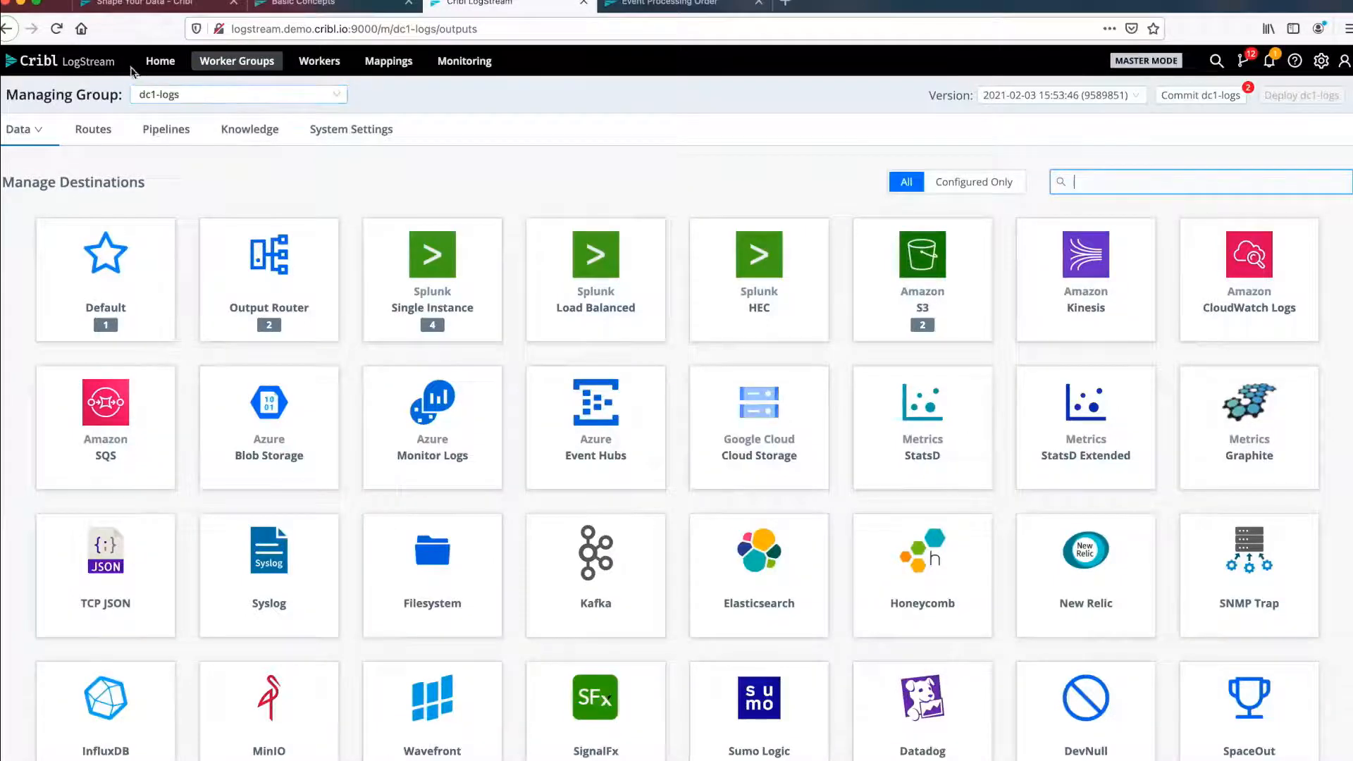
Review the general settings of the syslog input among the Syslog sources, and close its configuration.
mouse_move(28, 132)
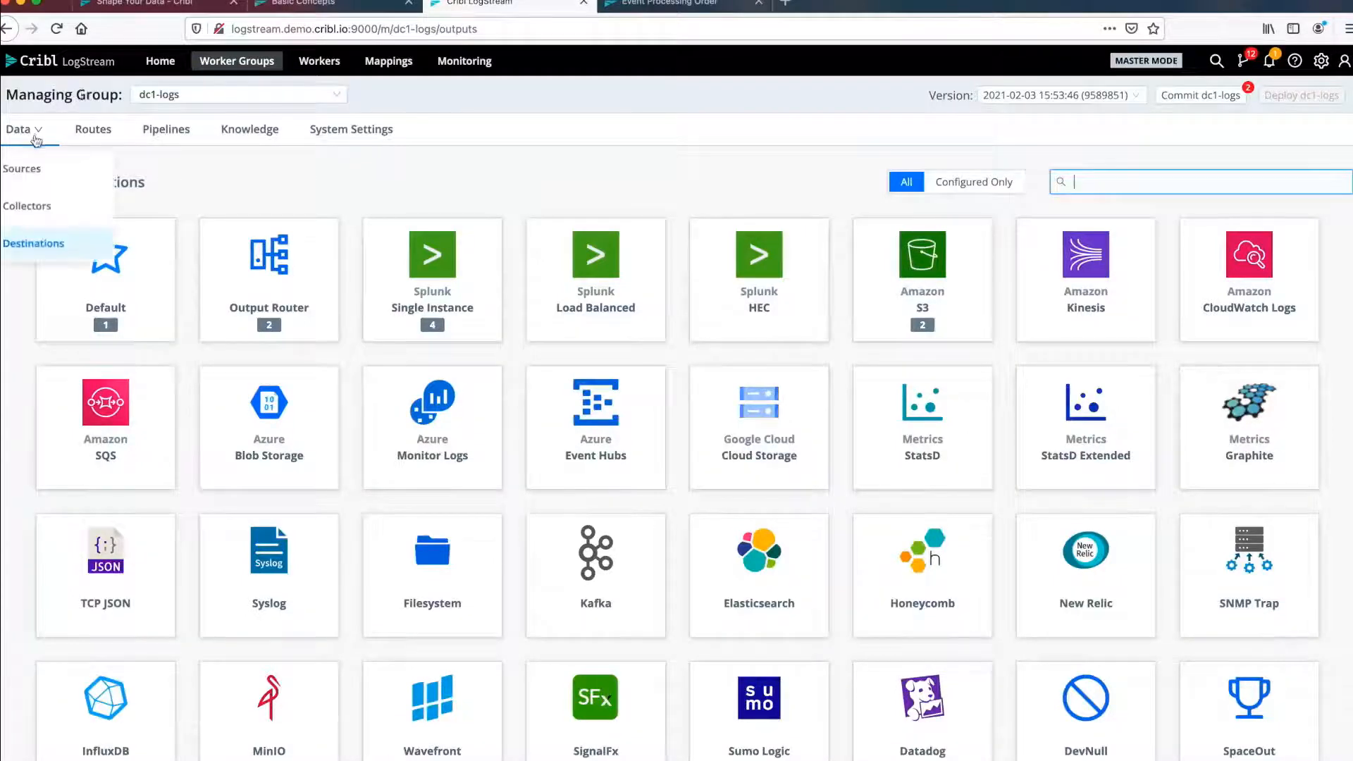
left_click(23, 171)
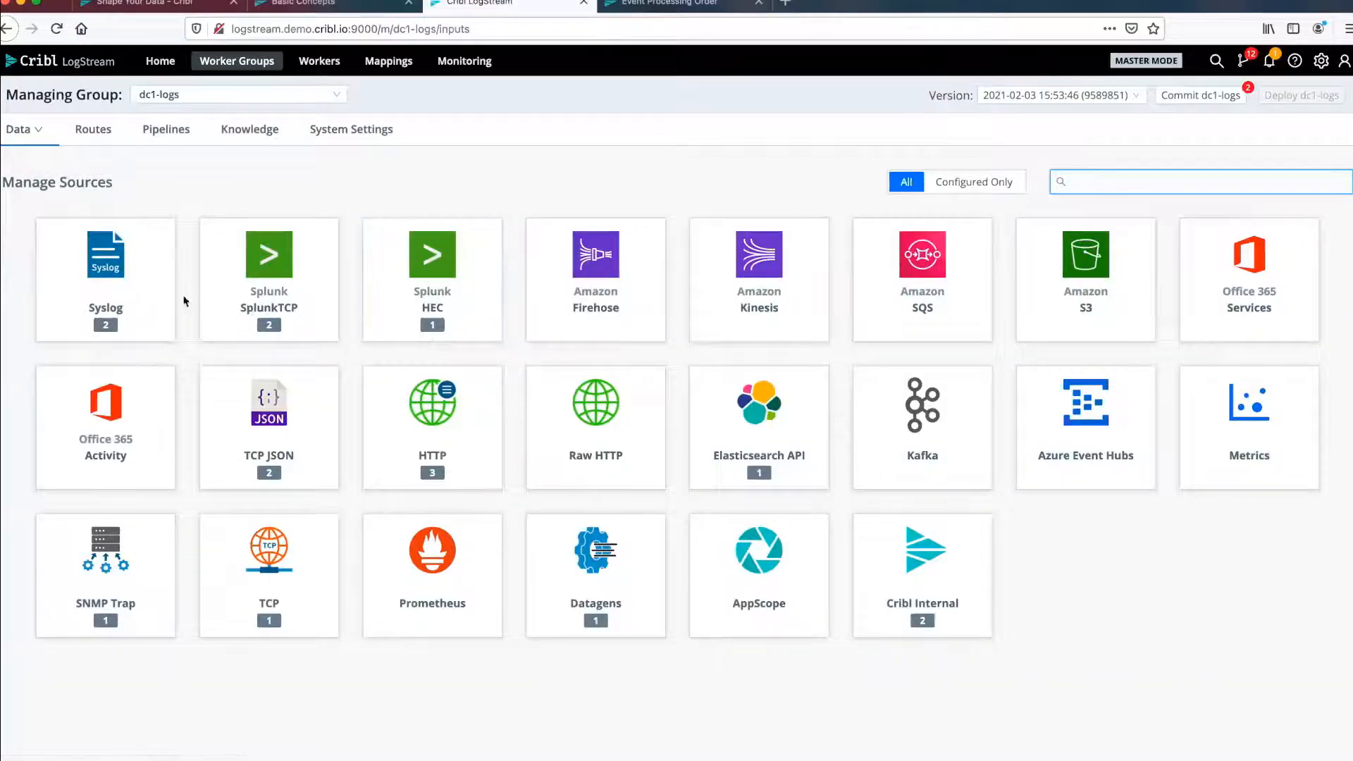
left_click(131, 284)
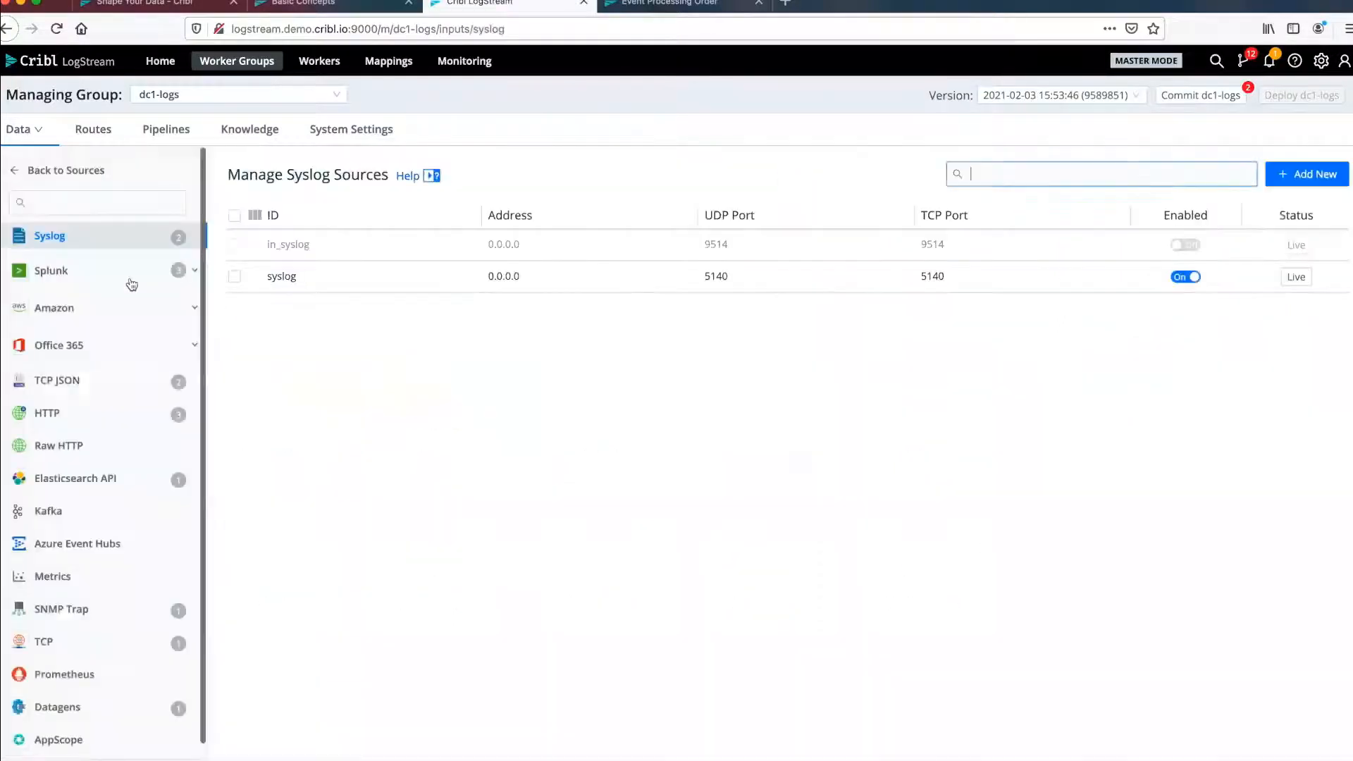
left_click(378, 286)
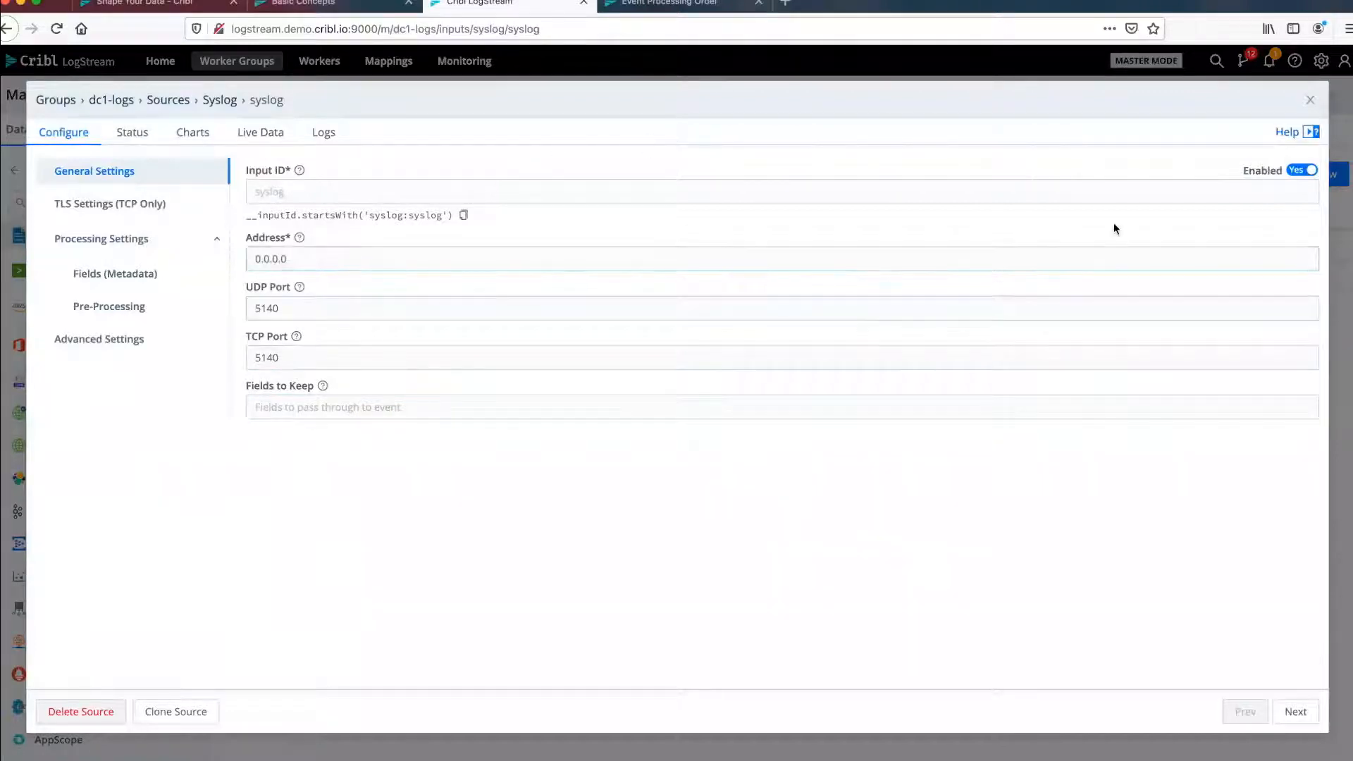
left_click(1309, 100)
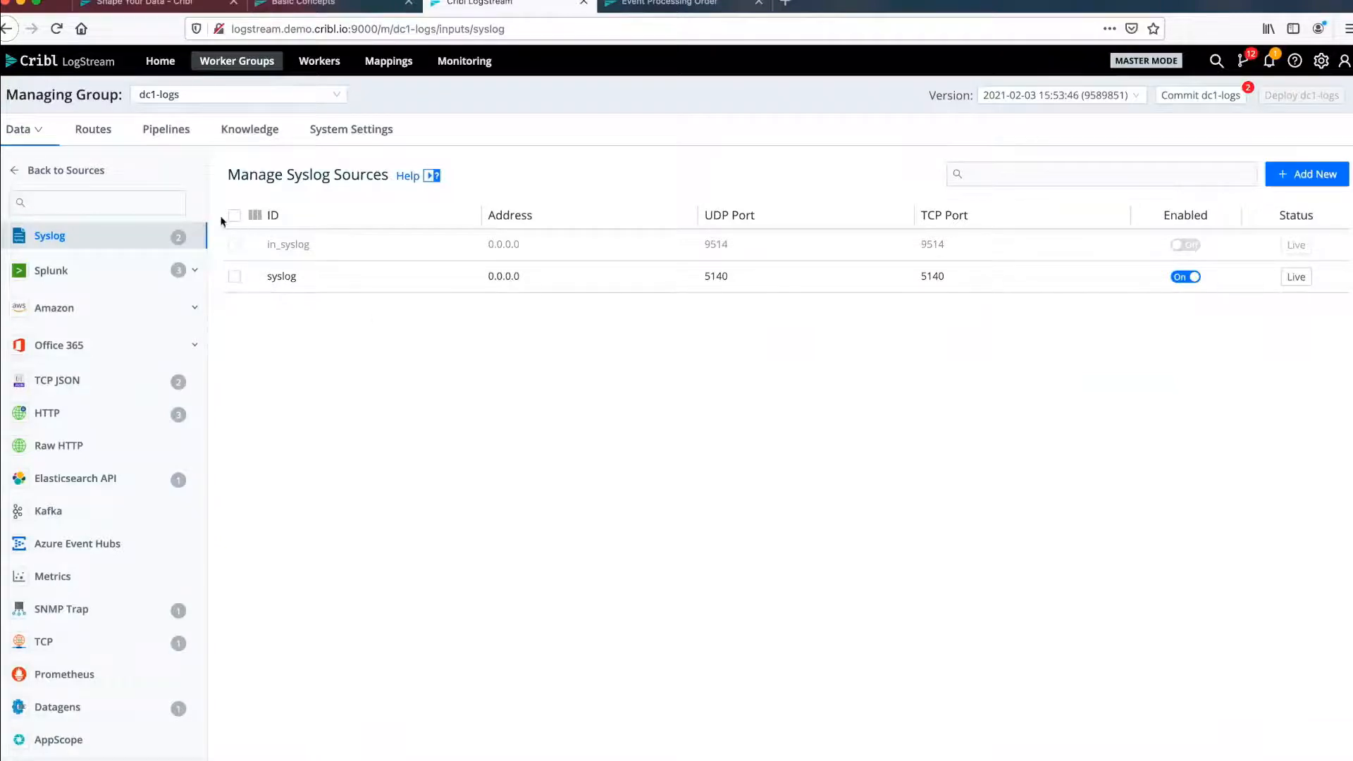
View the list of configured collectors for the dc1-logs group.
mouse_move(35, 134)
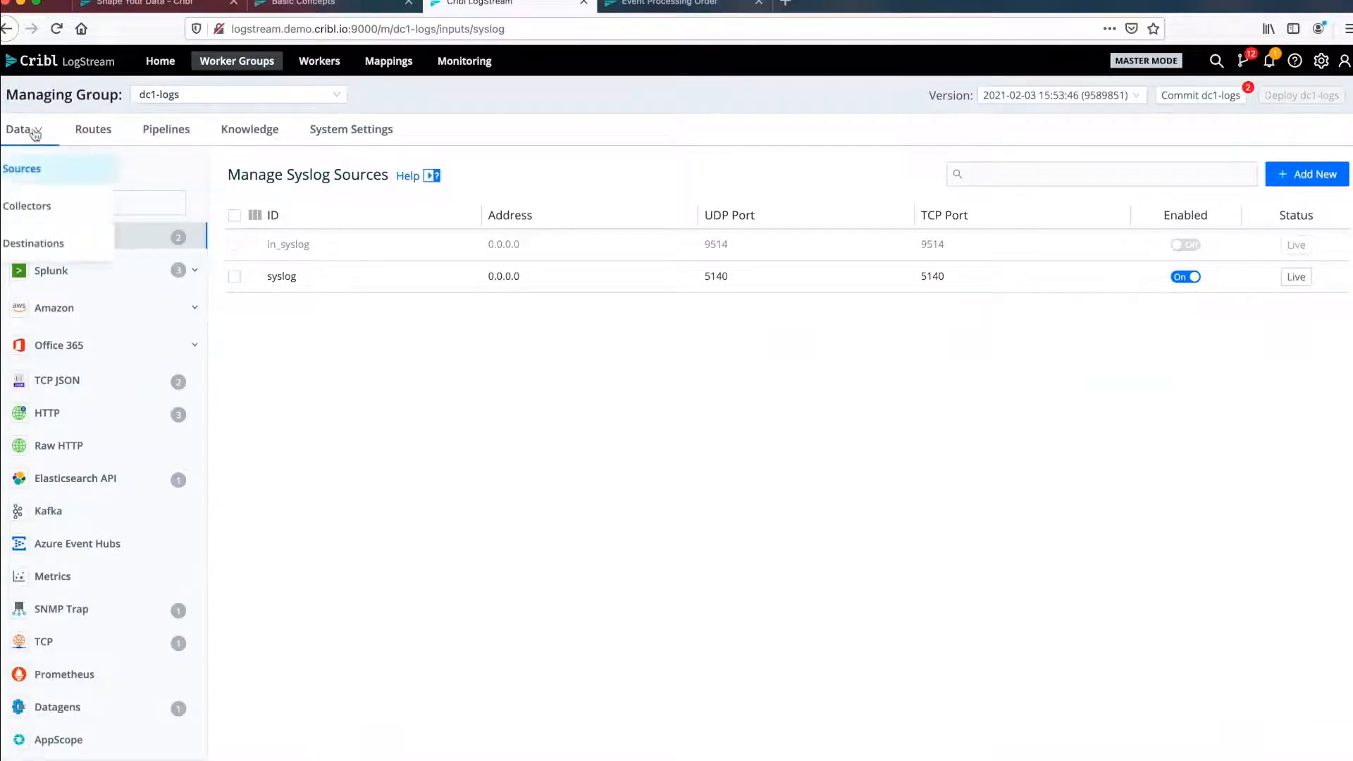
left_click(36, 209)
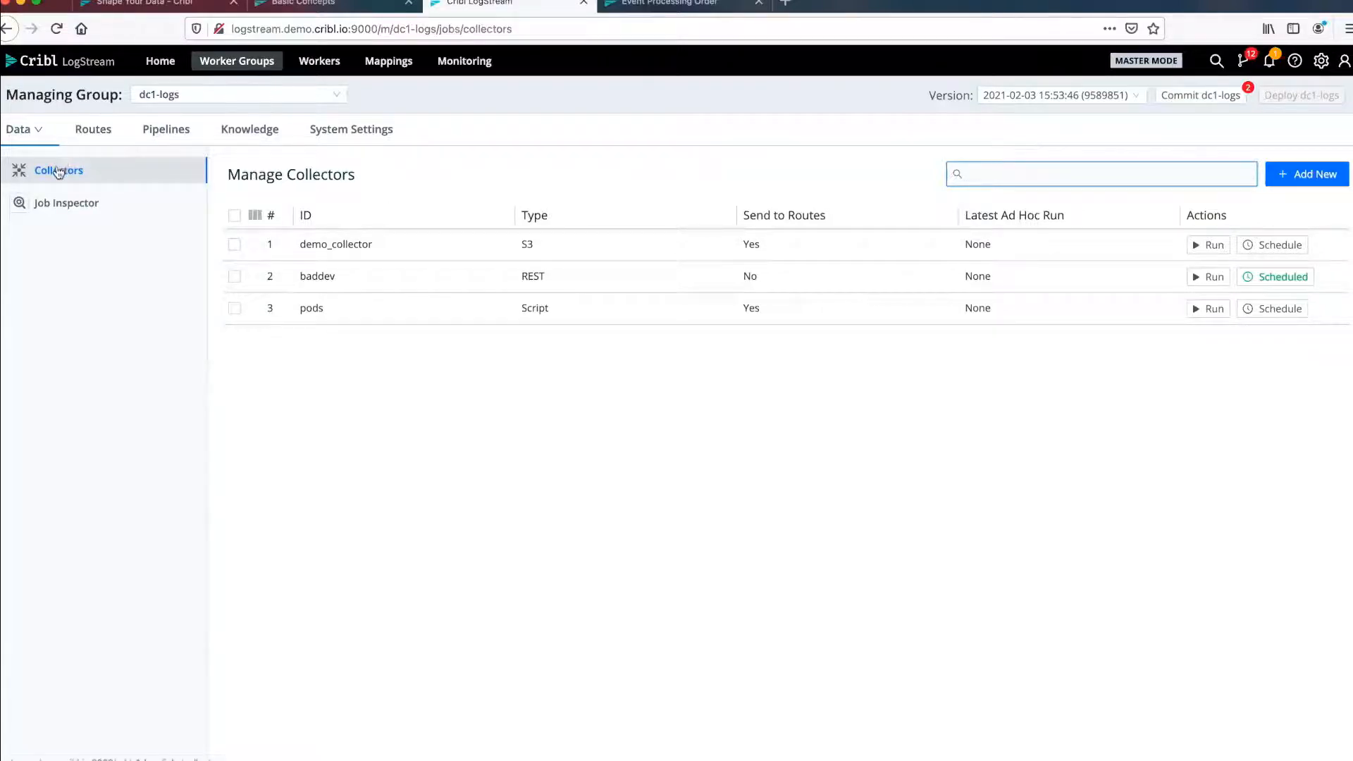
left_click(40, 137)
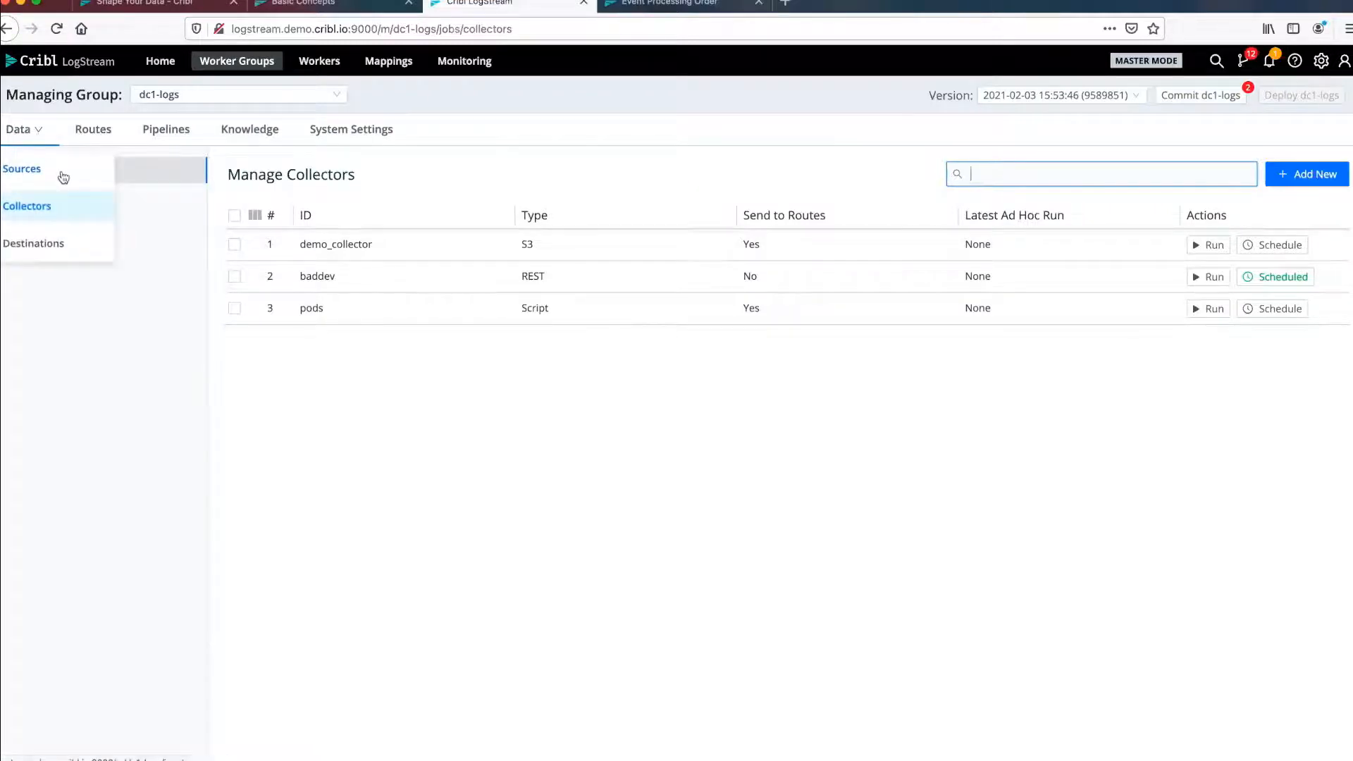
left_click(27, 206)
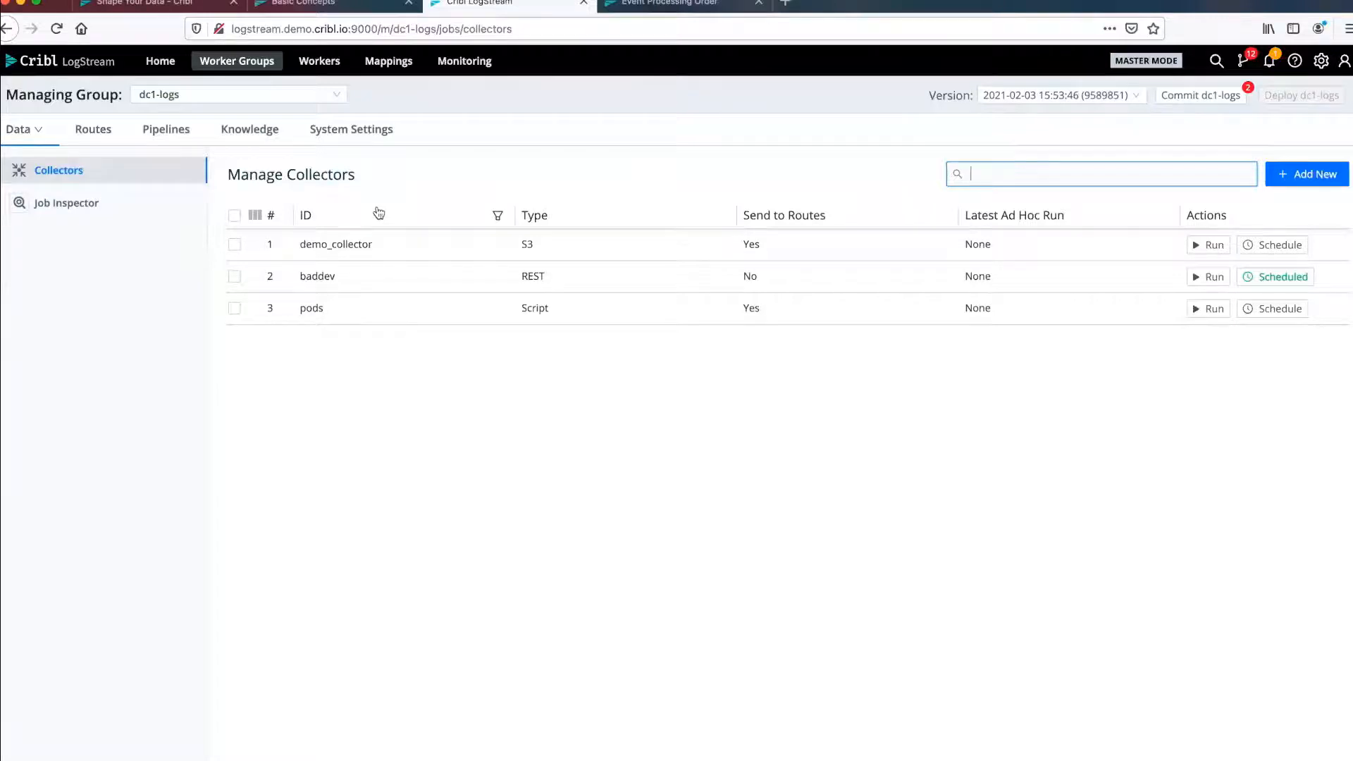
Examine the Palo Alto Firewall Traffic route's filter, pipeline, output and Final setting, and collapse the route.
left_click(102, 131)
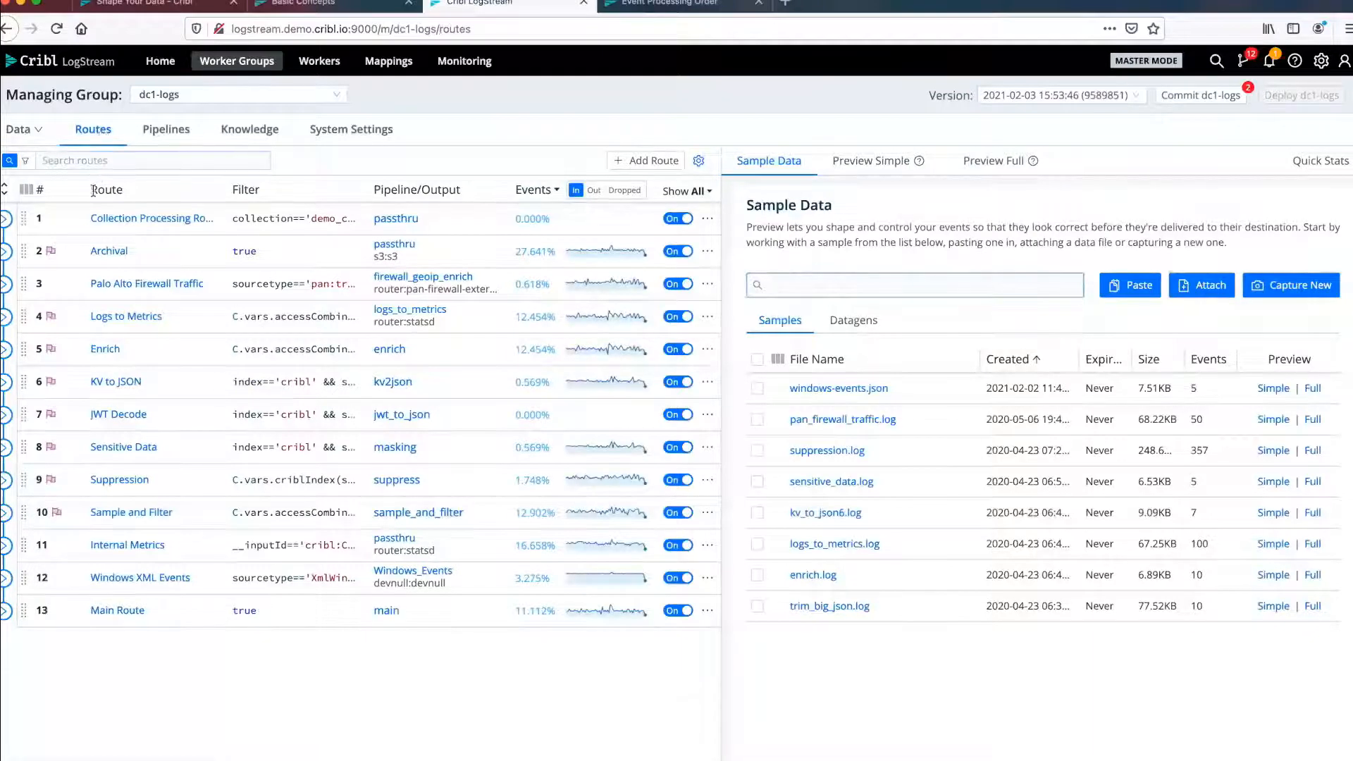
left_click(7, 283)
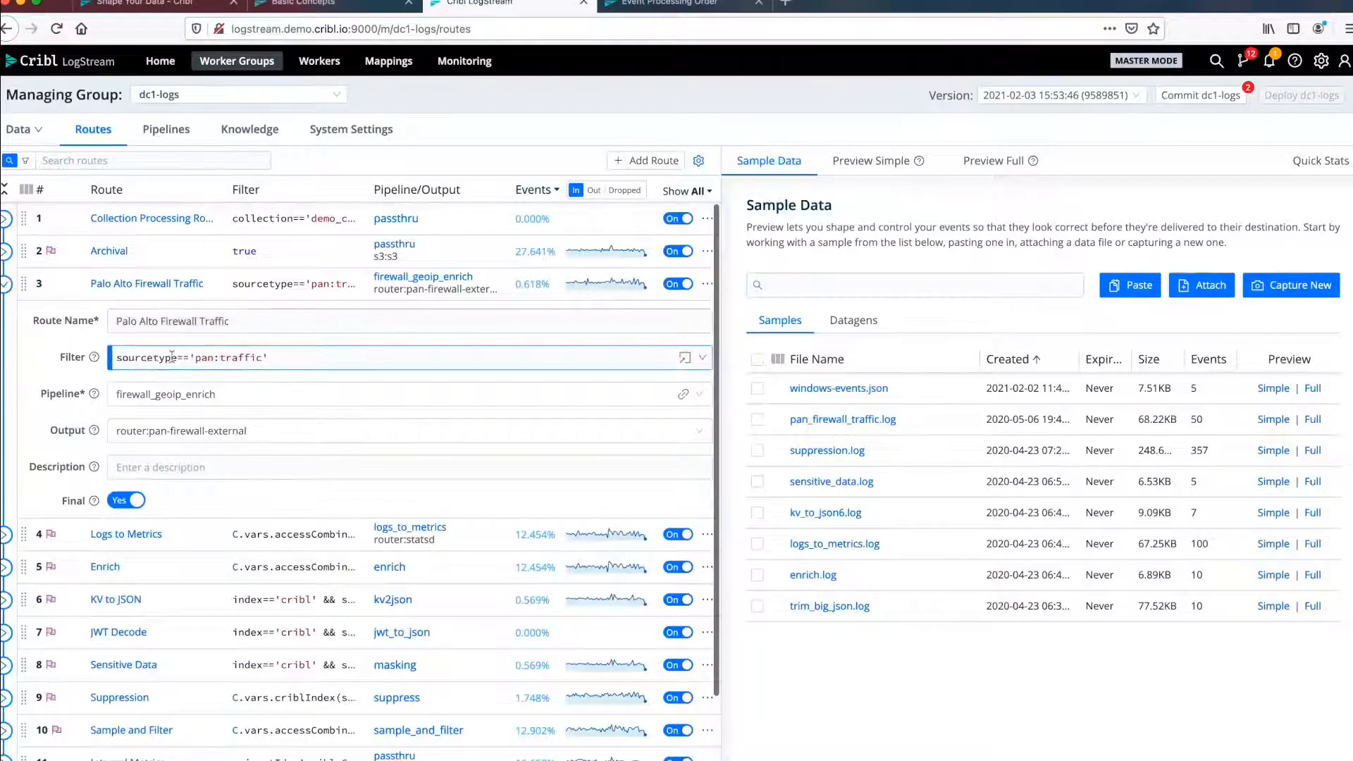
type("'")
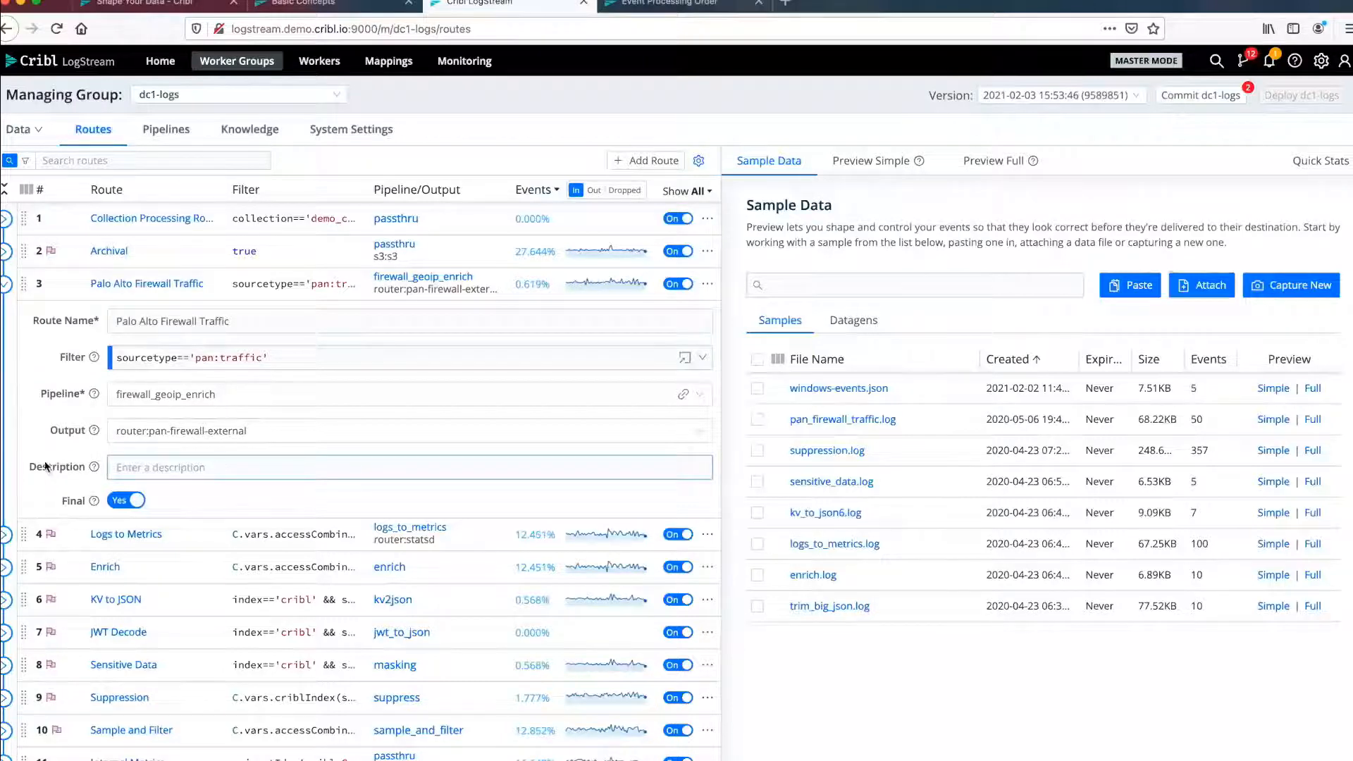
left_click(116, 360)
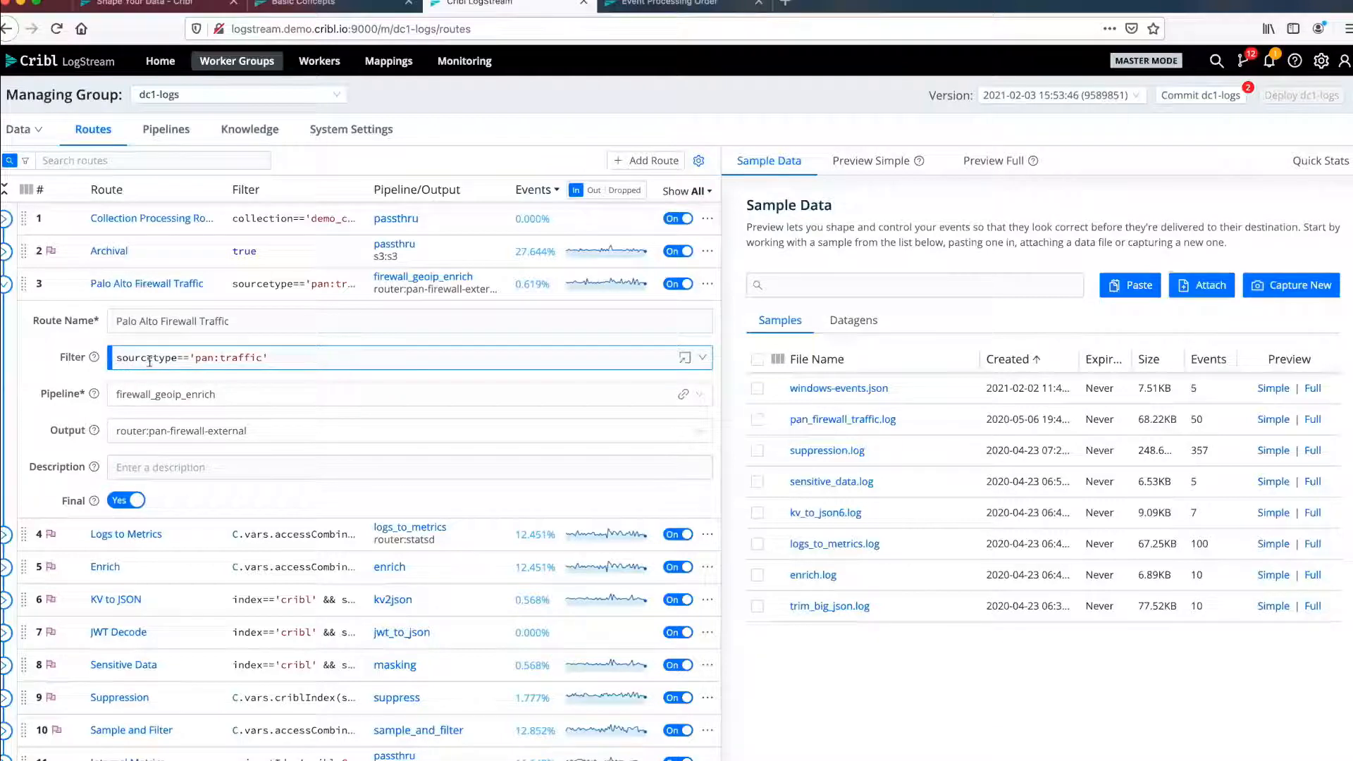
left_click(146, 392)
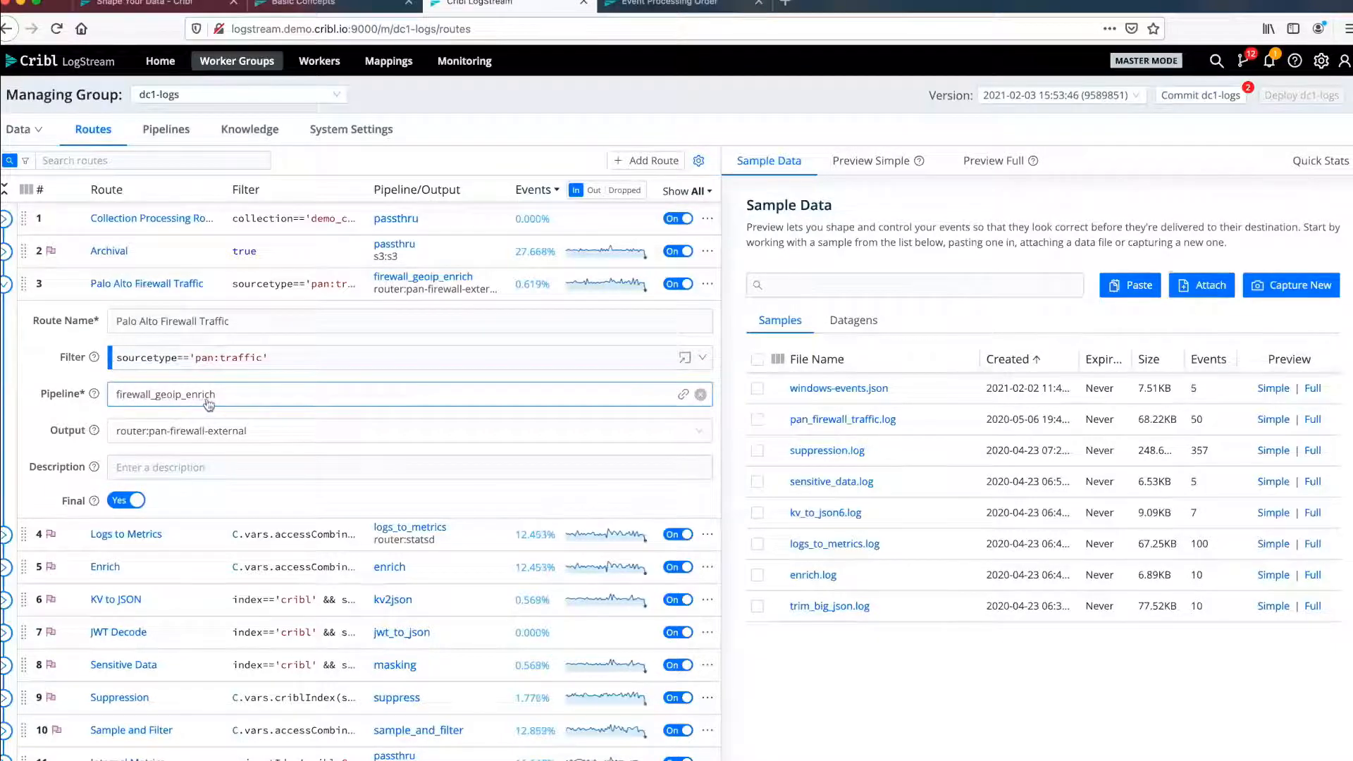
left_click(130, 438)
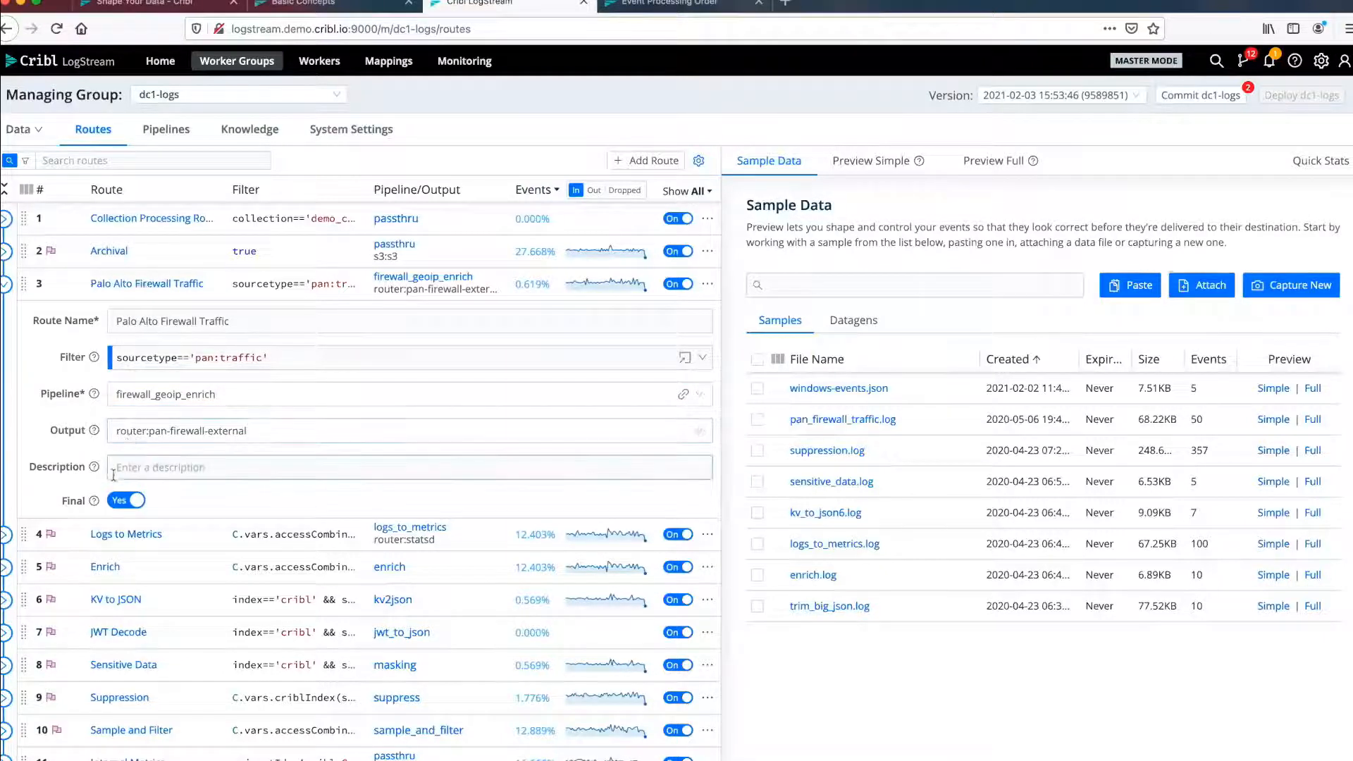
mouse_move(81, 503)
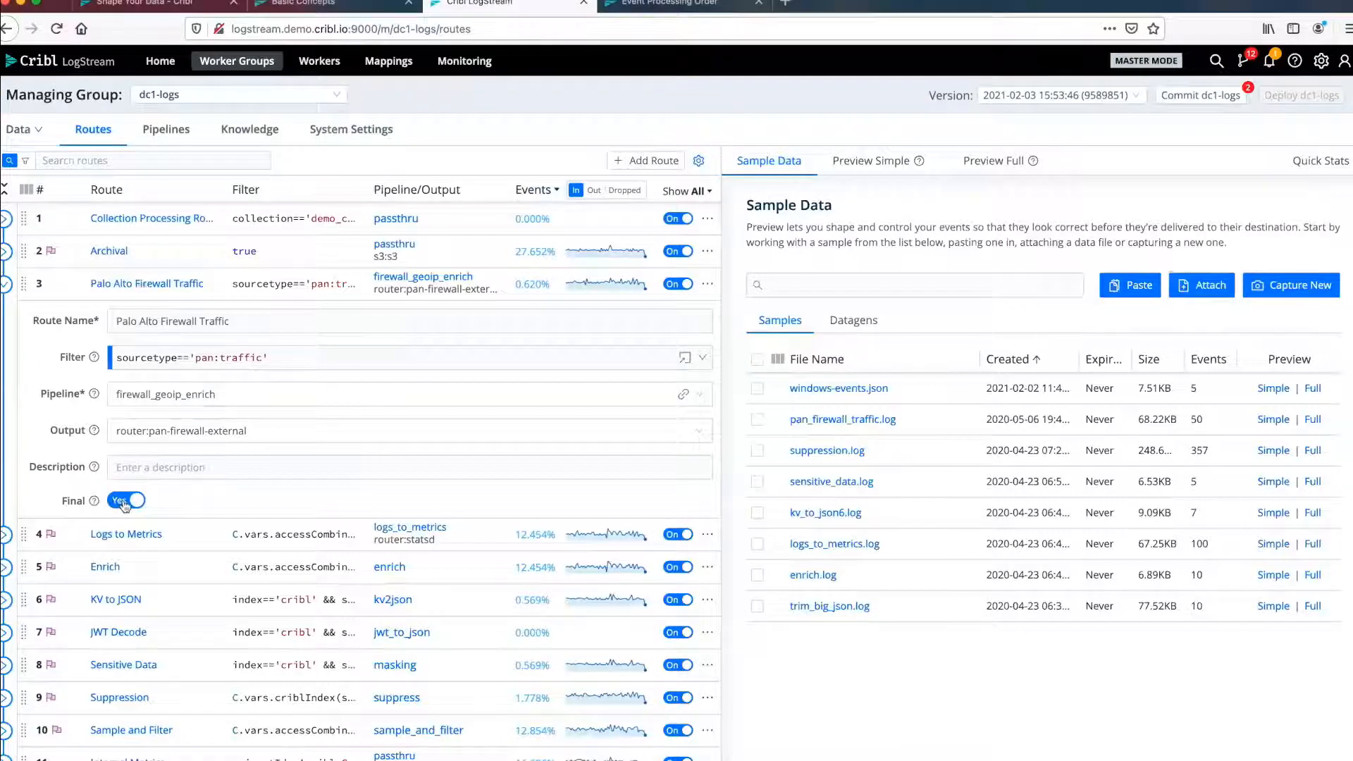
left_click(119, 359)
left_click(6, 285)
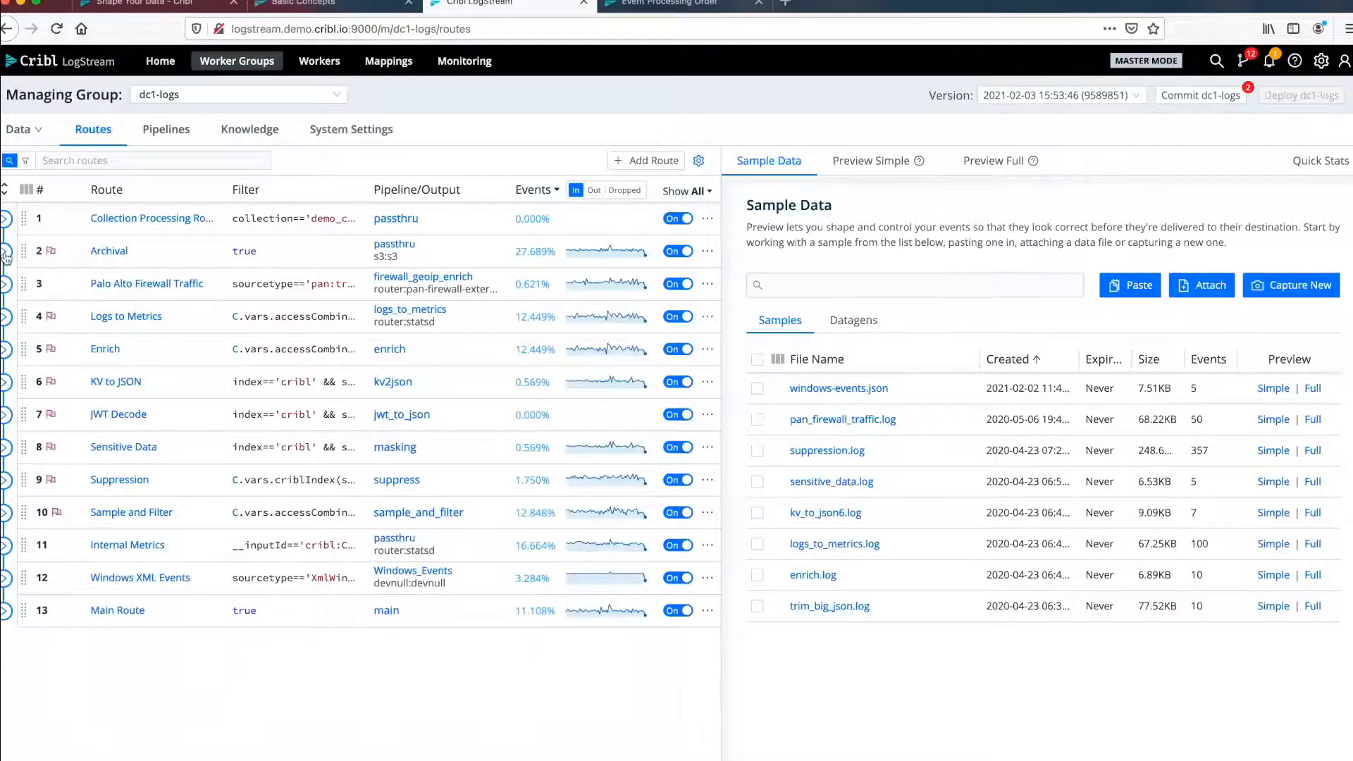
Try moving the Archival route below the Palo Alto Firewall Traffic route and back, and discard the reordering.
left_click_drag(22, 251, 24, 254)
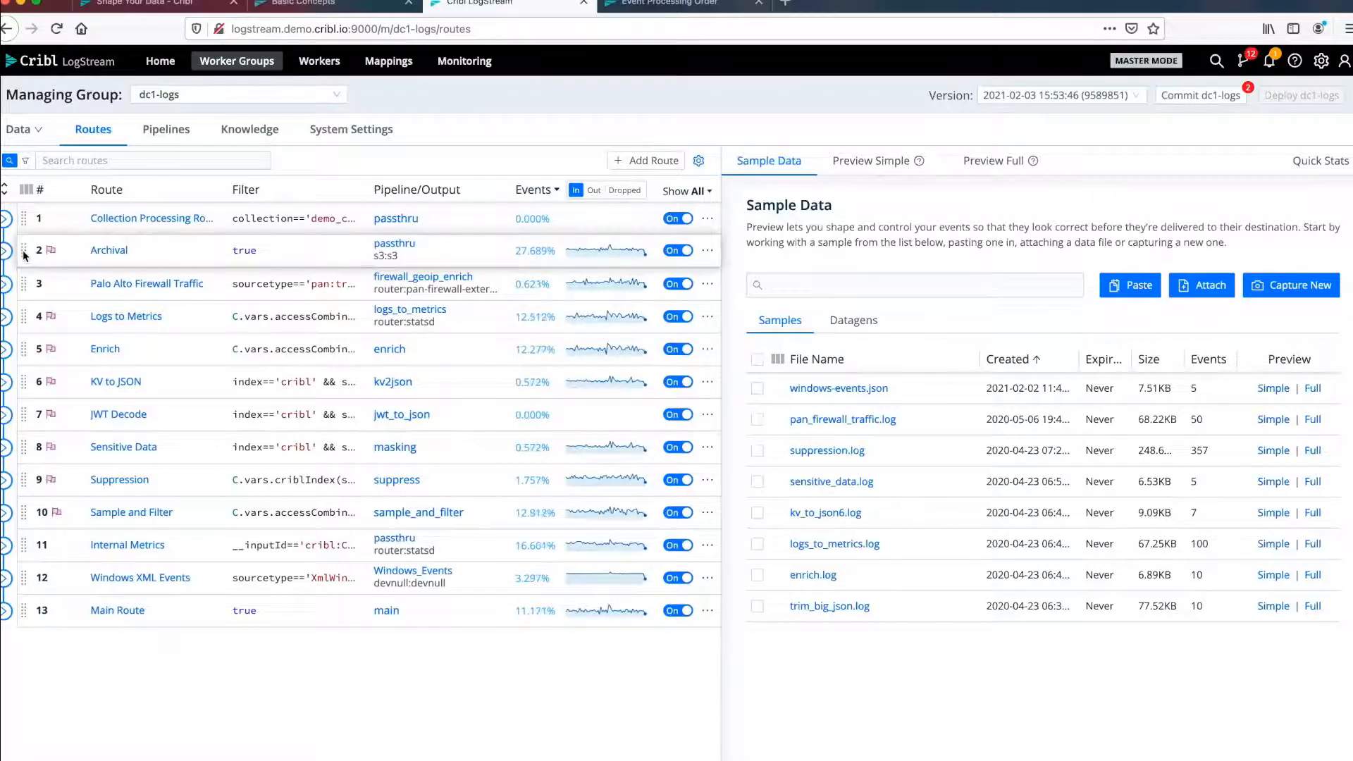
left_click_drag(23, 254, 23, 255)
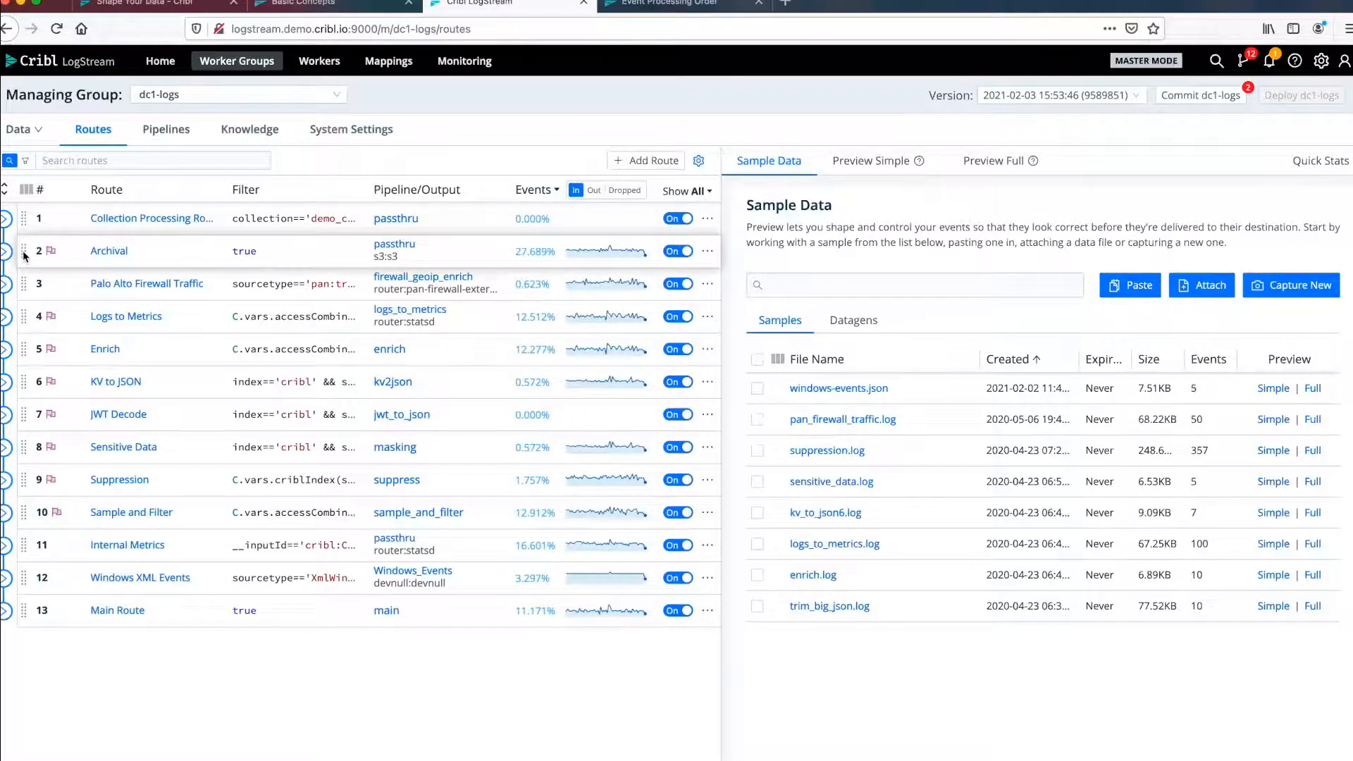
left_click_drag(23, 254, 27, 288)
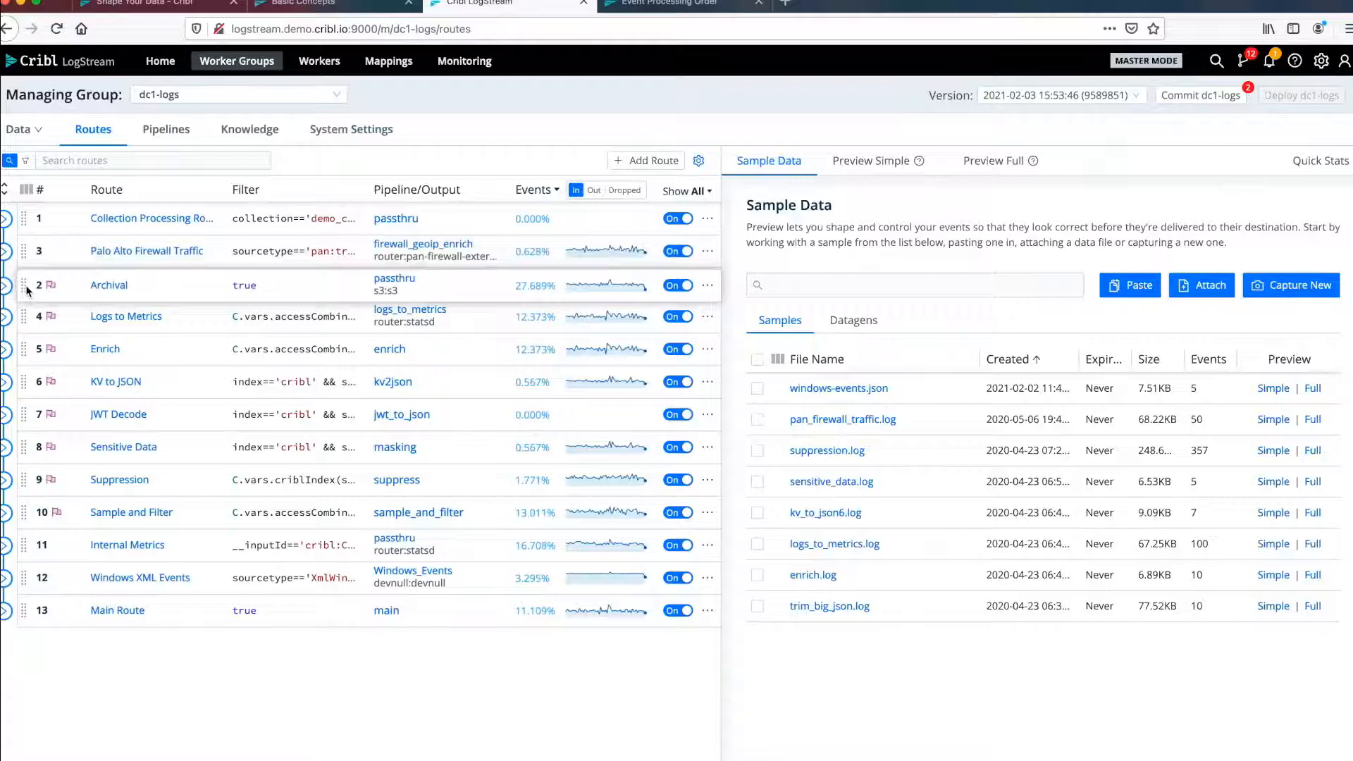
left_click_drag(27, 288, 19, 245)
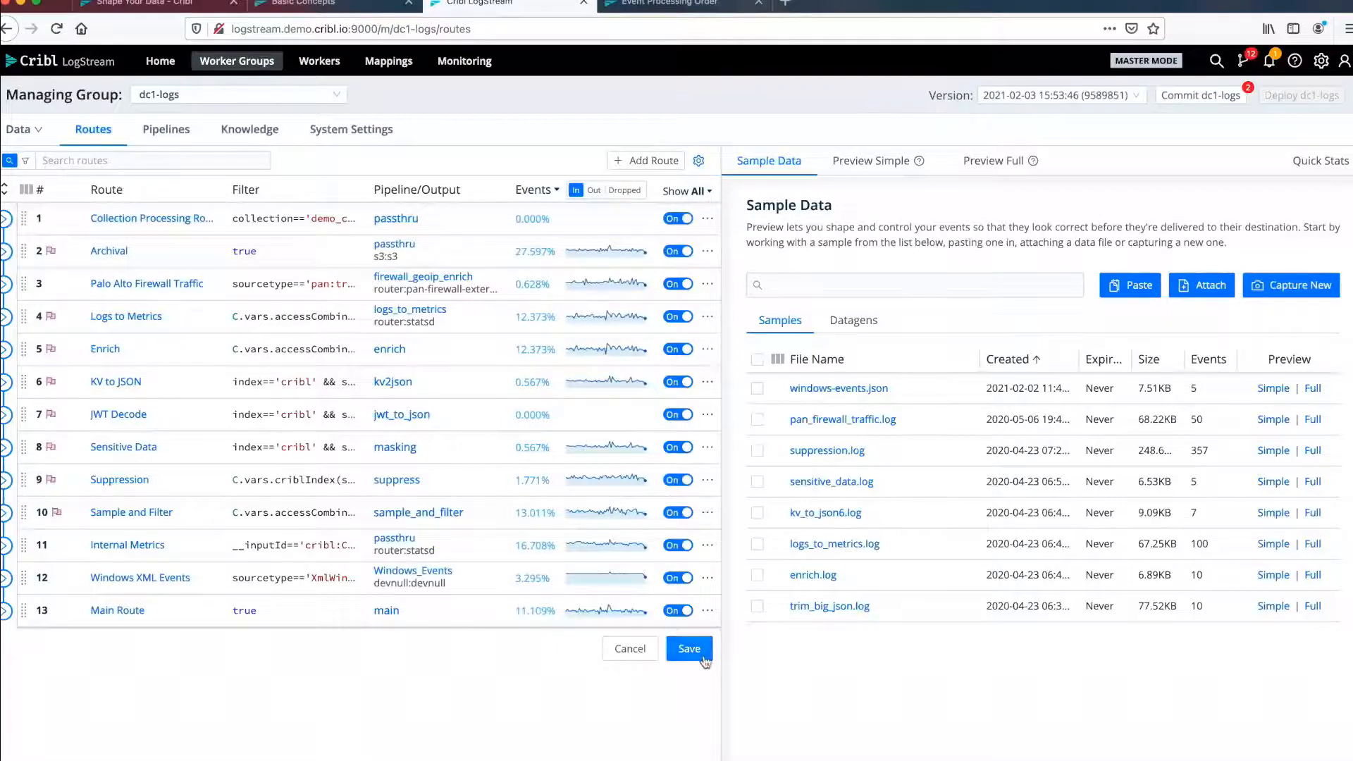
left_click(644, 650)
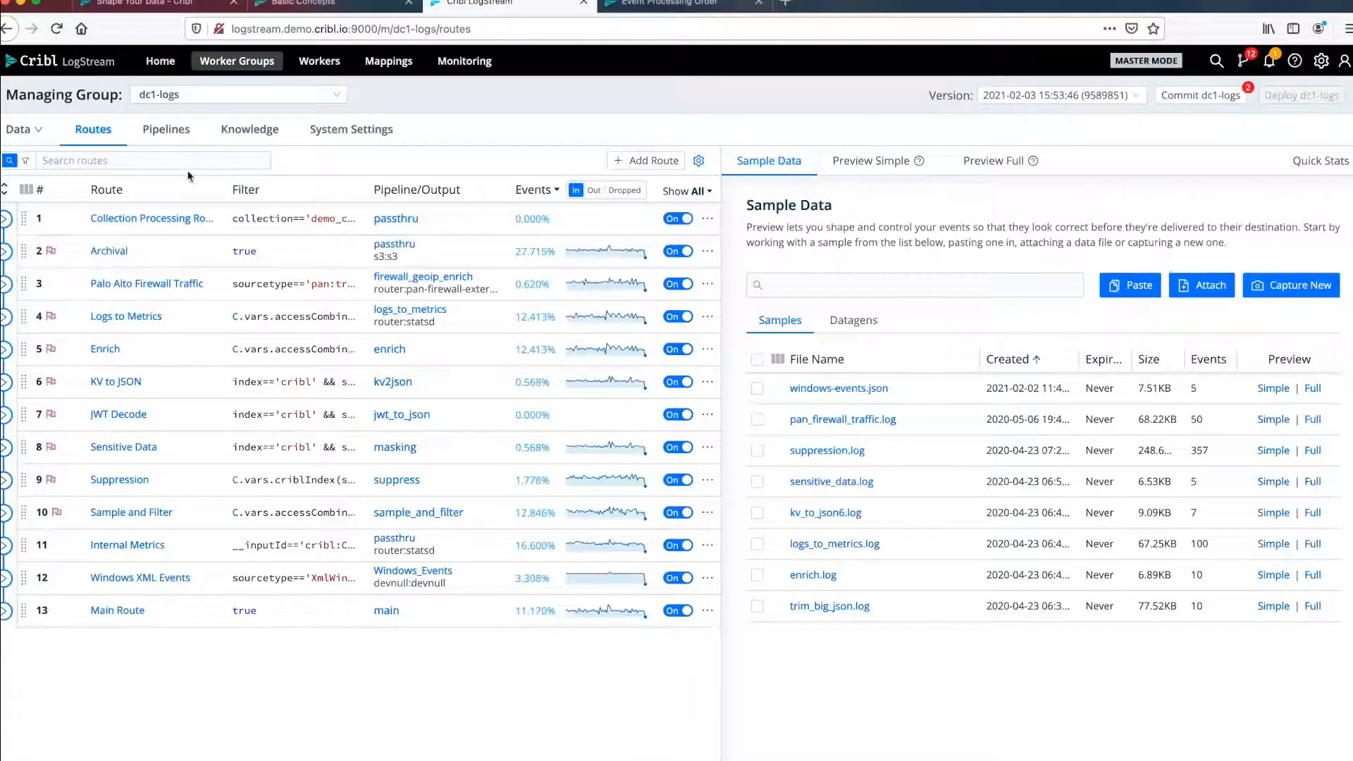
Open the firewall_geoip_enrich pipeline to view its functions.
left_click(168, 138)
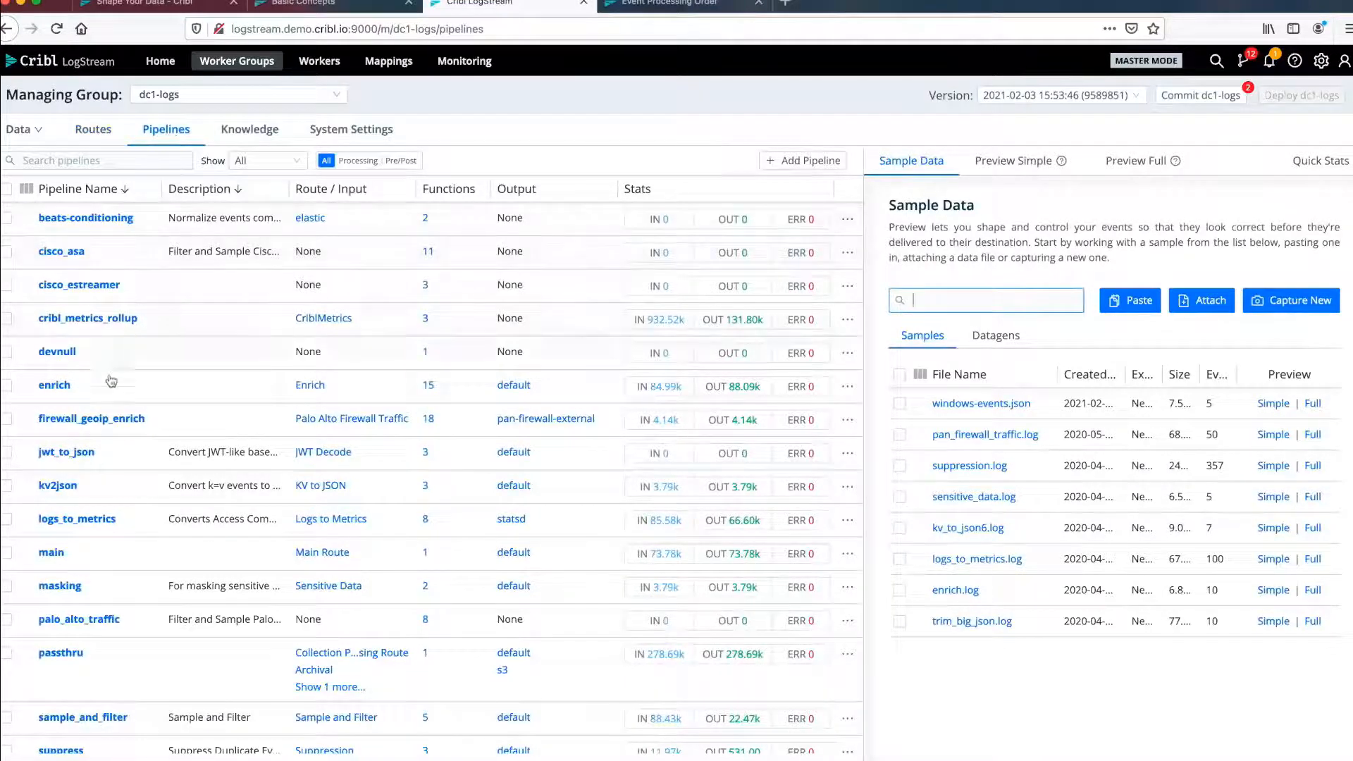
left_click(98, 418)
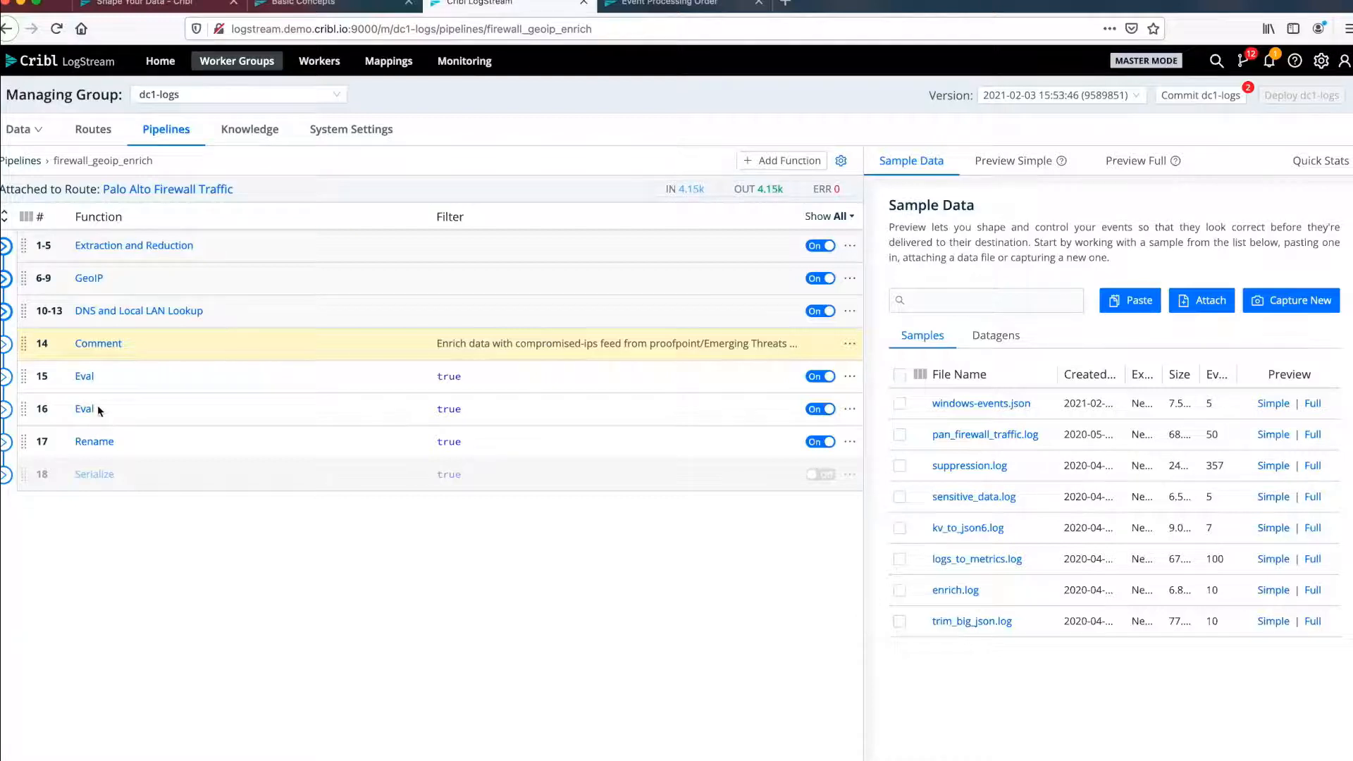
Examine the functions inside the pipeline's GeoIP group, and collapse the group again.
left_click(6, 281)
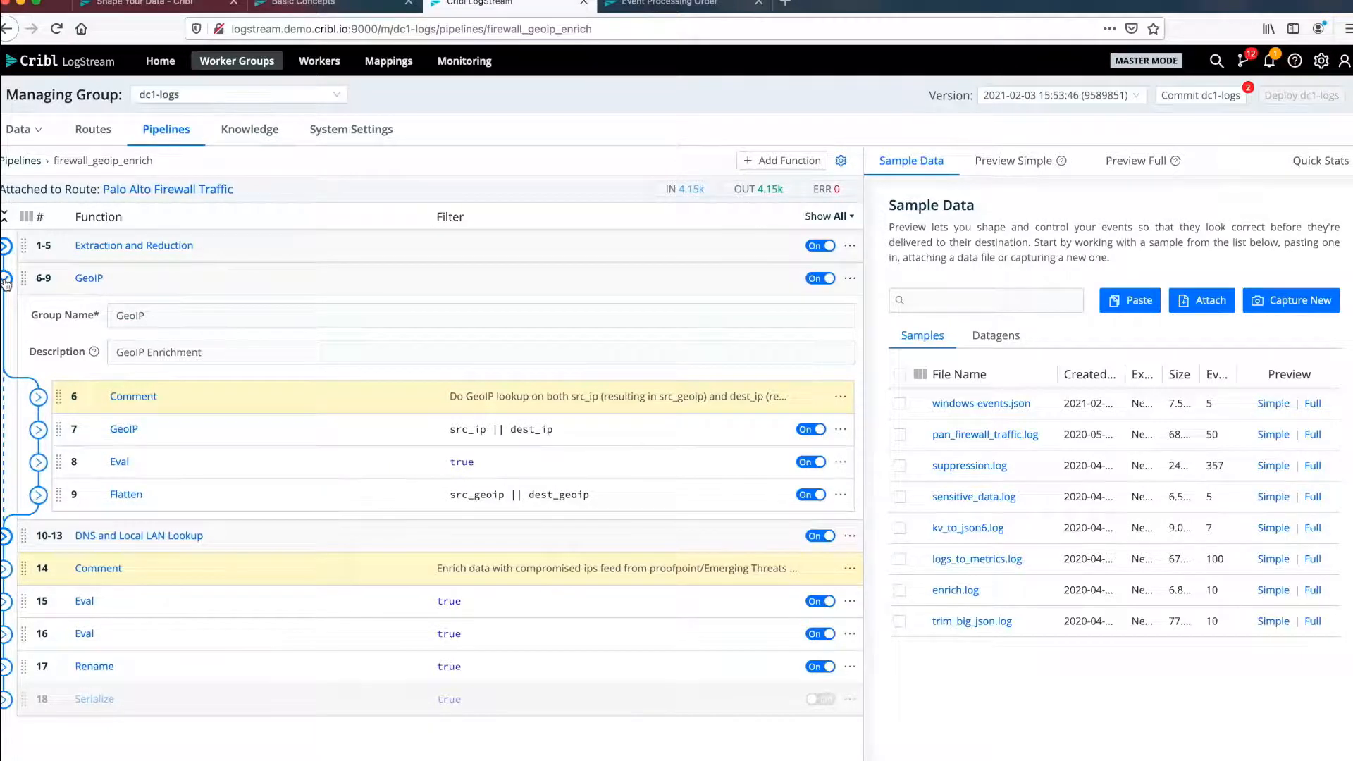
left_click(6, 280)
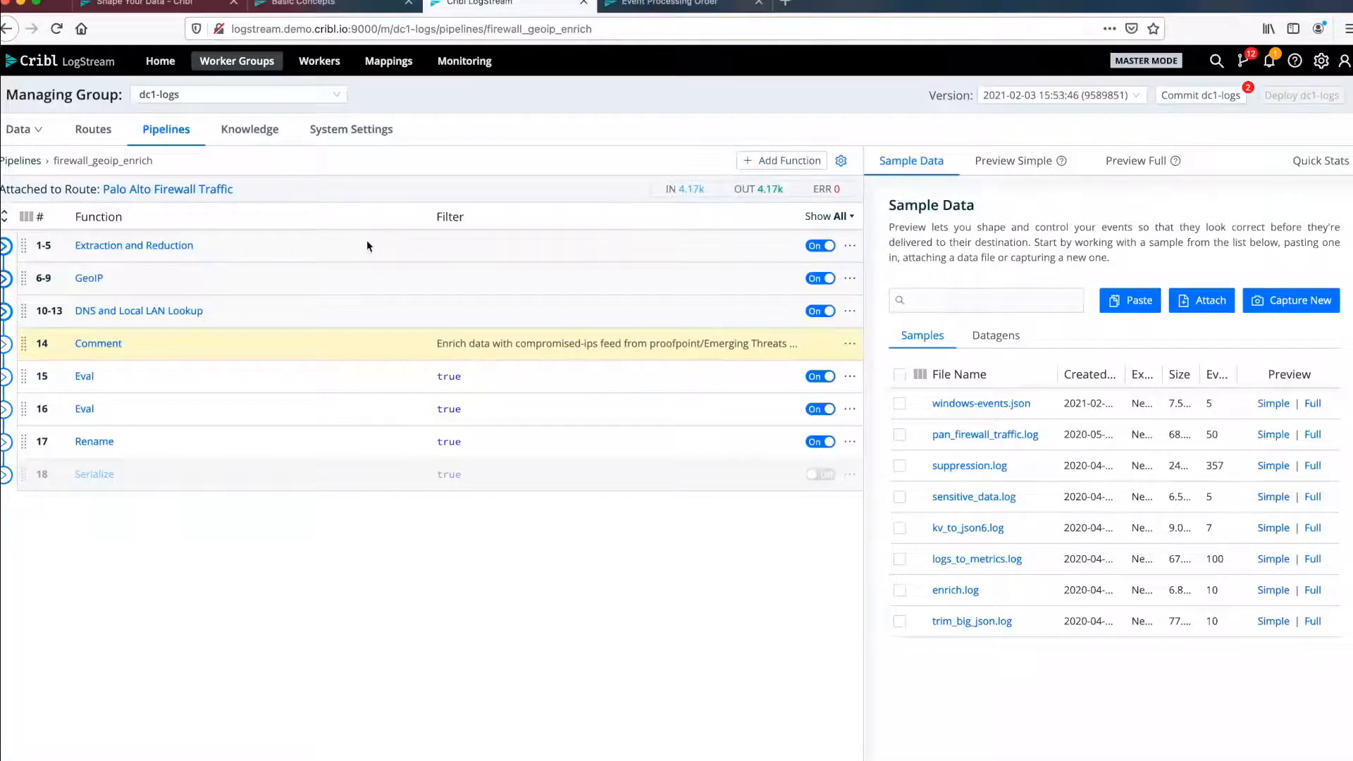
Switch to the aws worker group and open the Parser function's settings in the trim_json pipeline, with a wider sample data pane.
left_click(230, 99)
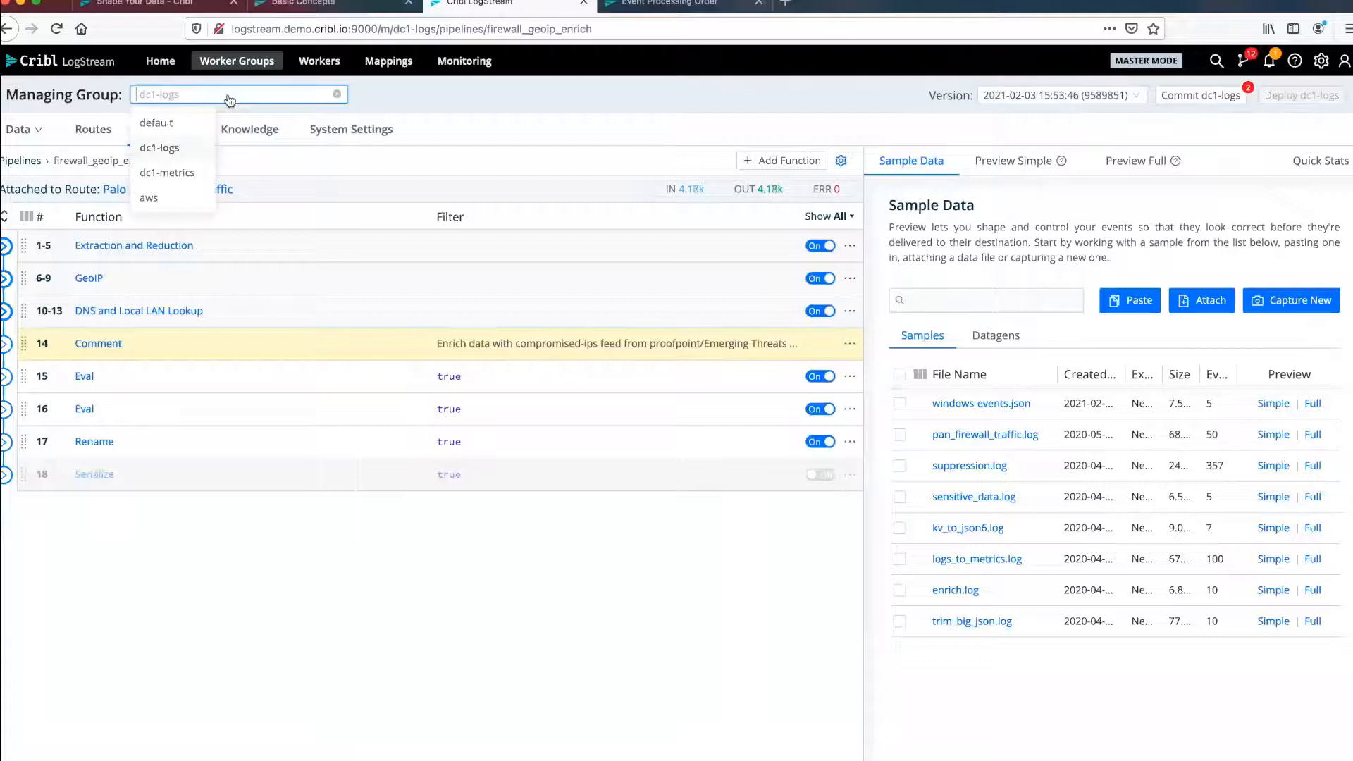
left_click(150, 200)
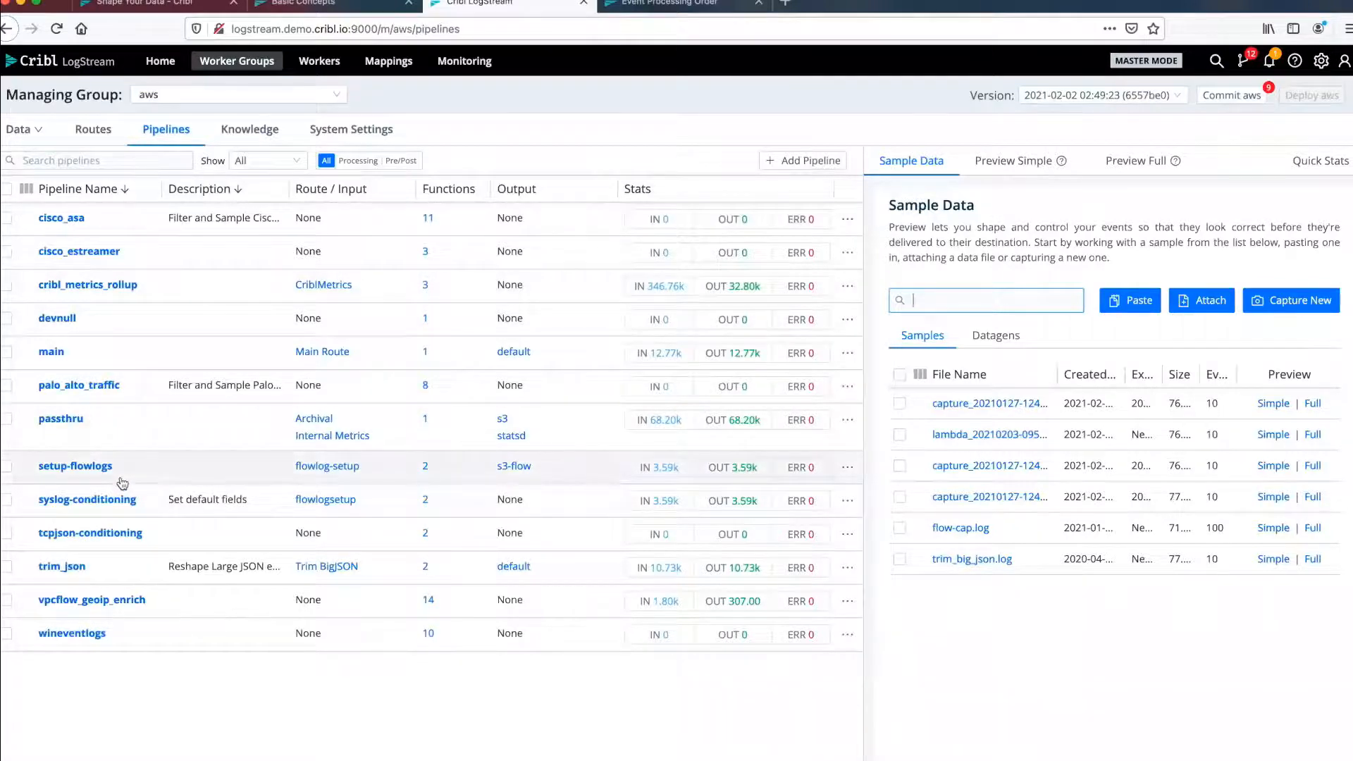
left_click(62, 566)
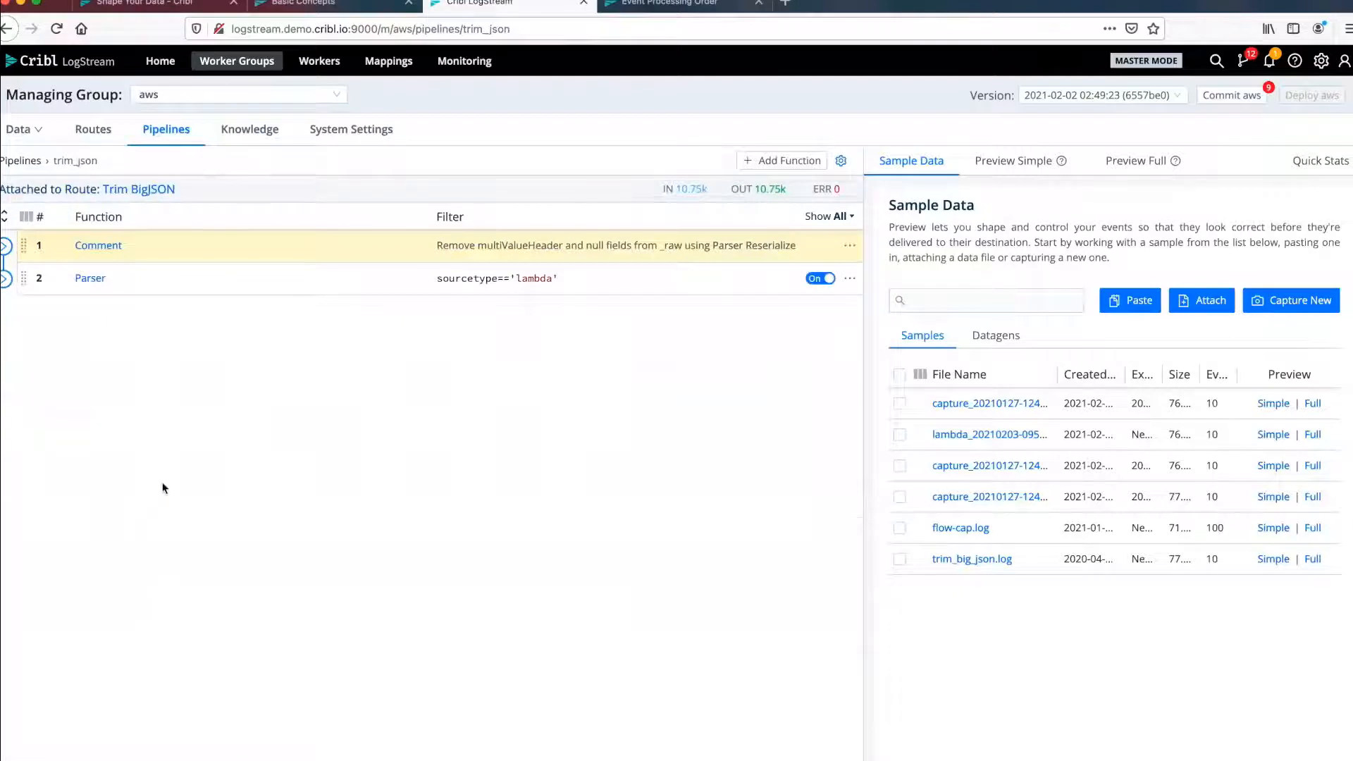
left_click(6, 280)
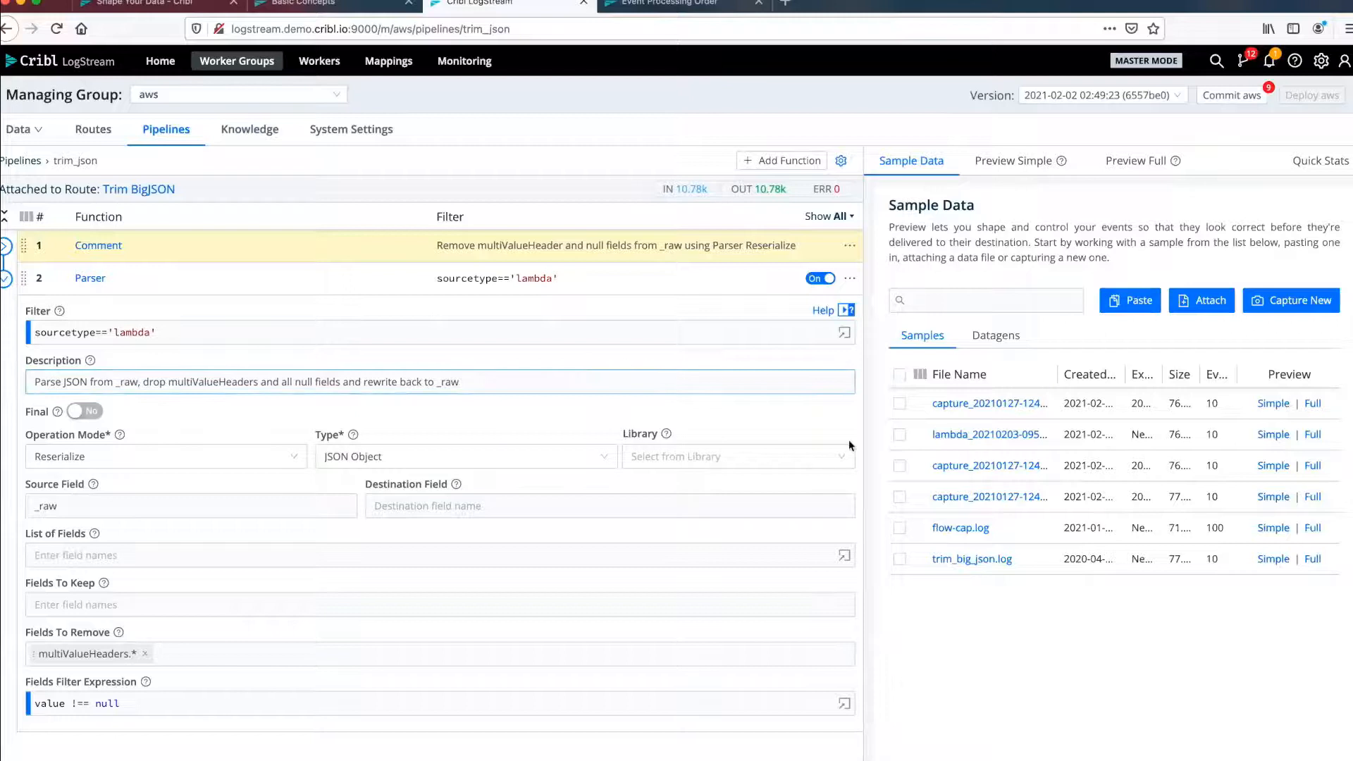
left_click_drag(860, 437, 714, 472)
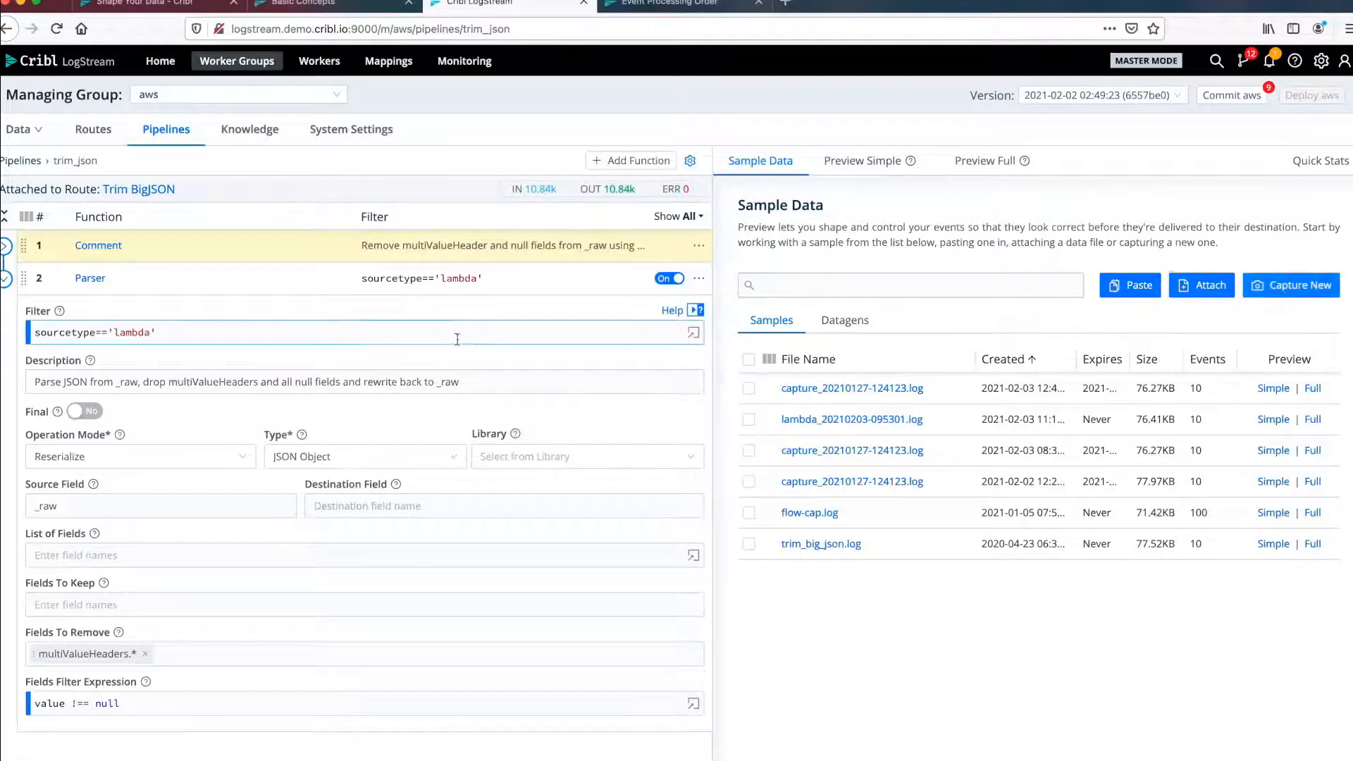
Capture live sample events using the Parser's filter sourcetype=='lambda', and close the capture without saving it.
left_click_drag(169, 330, 31, 336)
key("super+c")
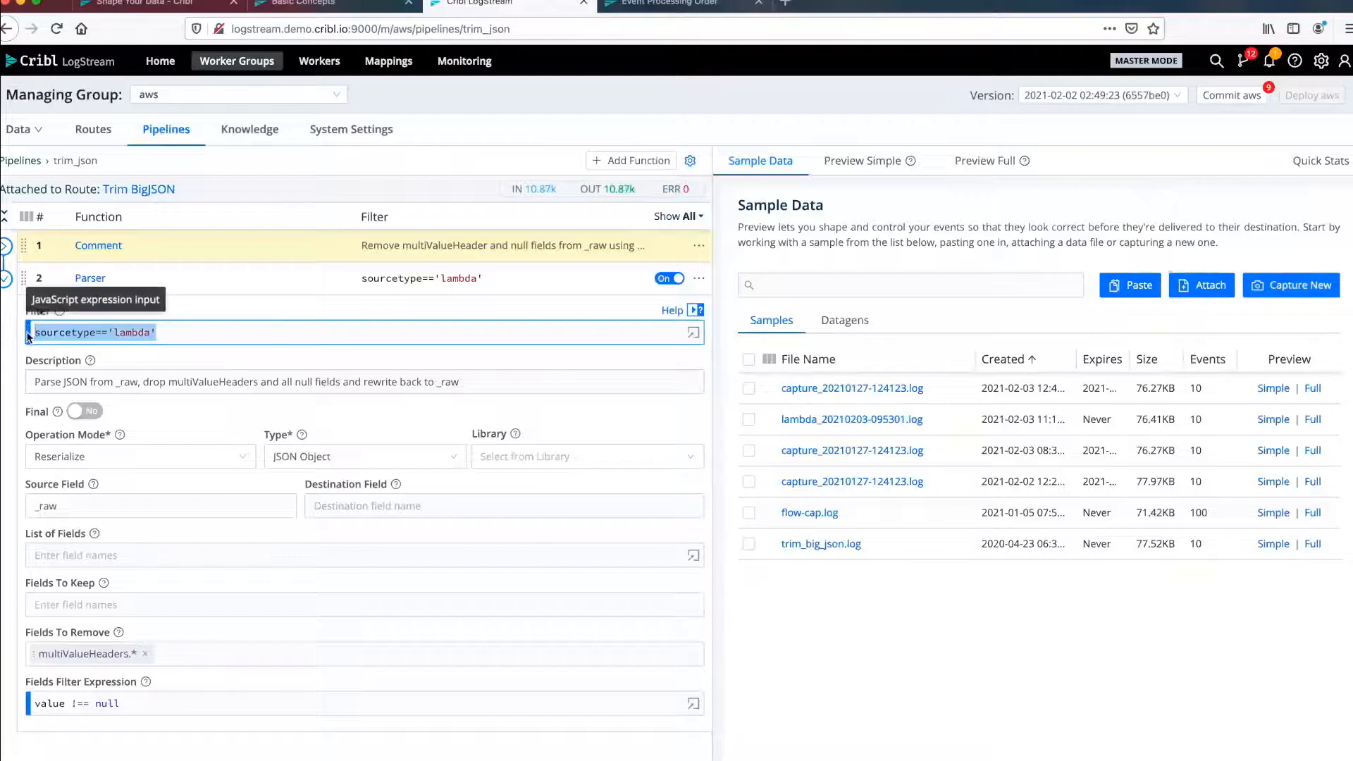
left_click(1276, 288)
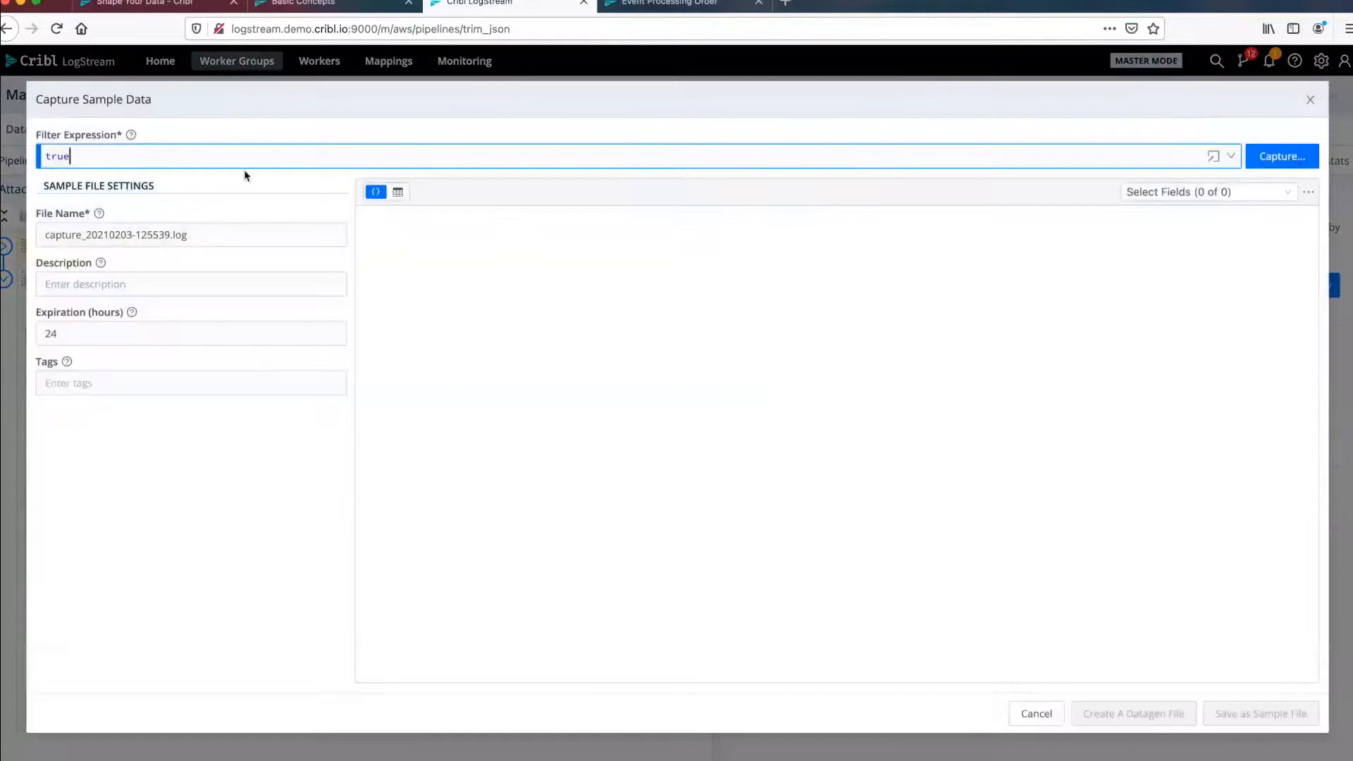
left_click_drag(74, 156, 22, 158)
key("super+v")
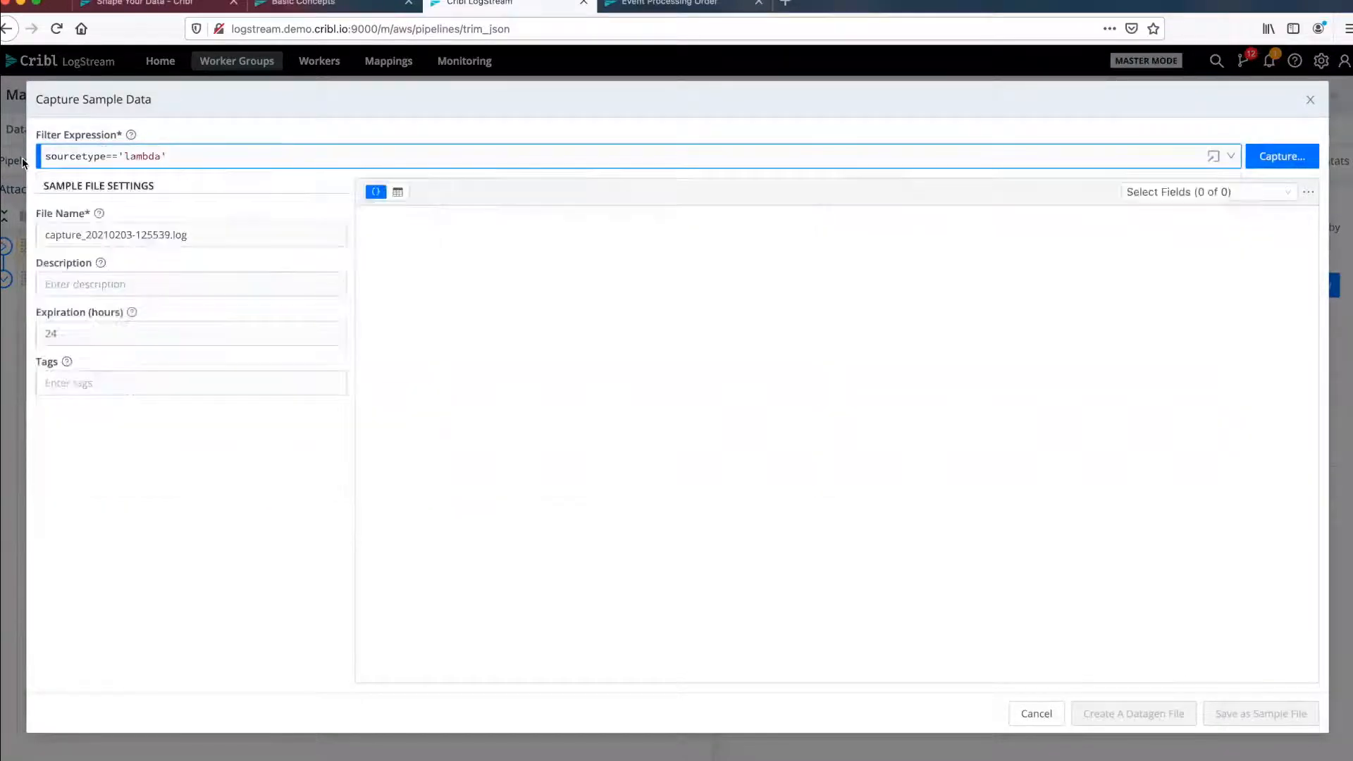
left_click(1291, 165)
left_click(1286, 354)
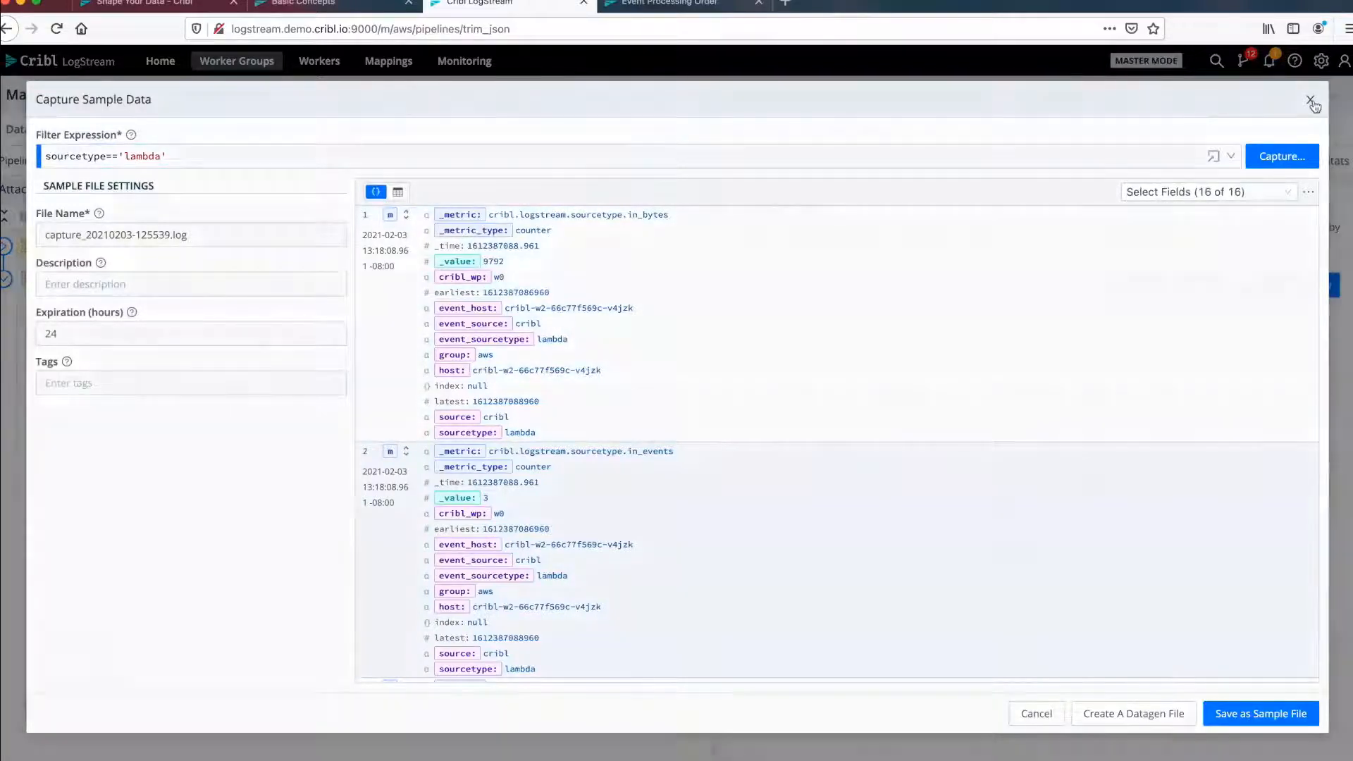
left_click(1311, 102)
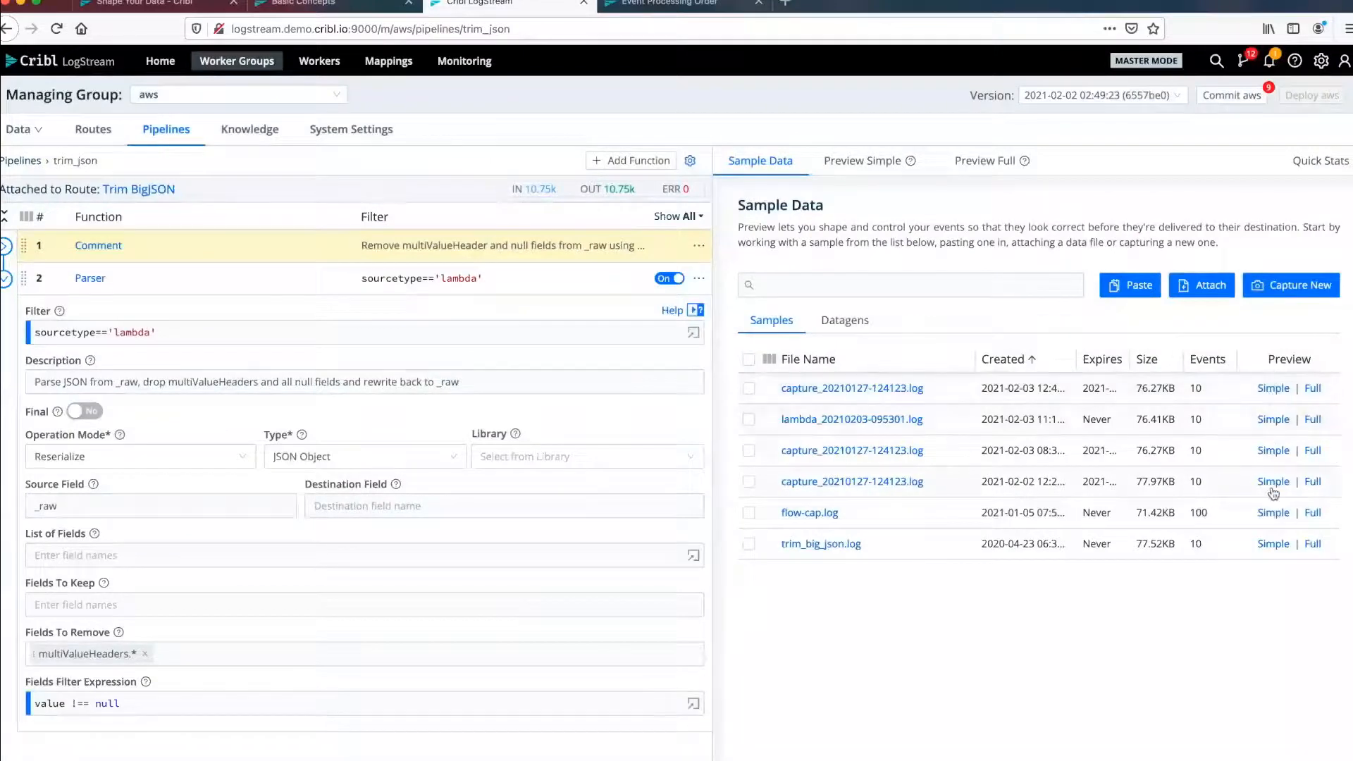
Preview trim_big_json.log with the trim_json pipeline and inspect the first incoming event's _raw fields alongside the Parser settings.
left_click(1273, 543)
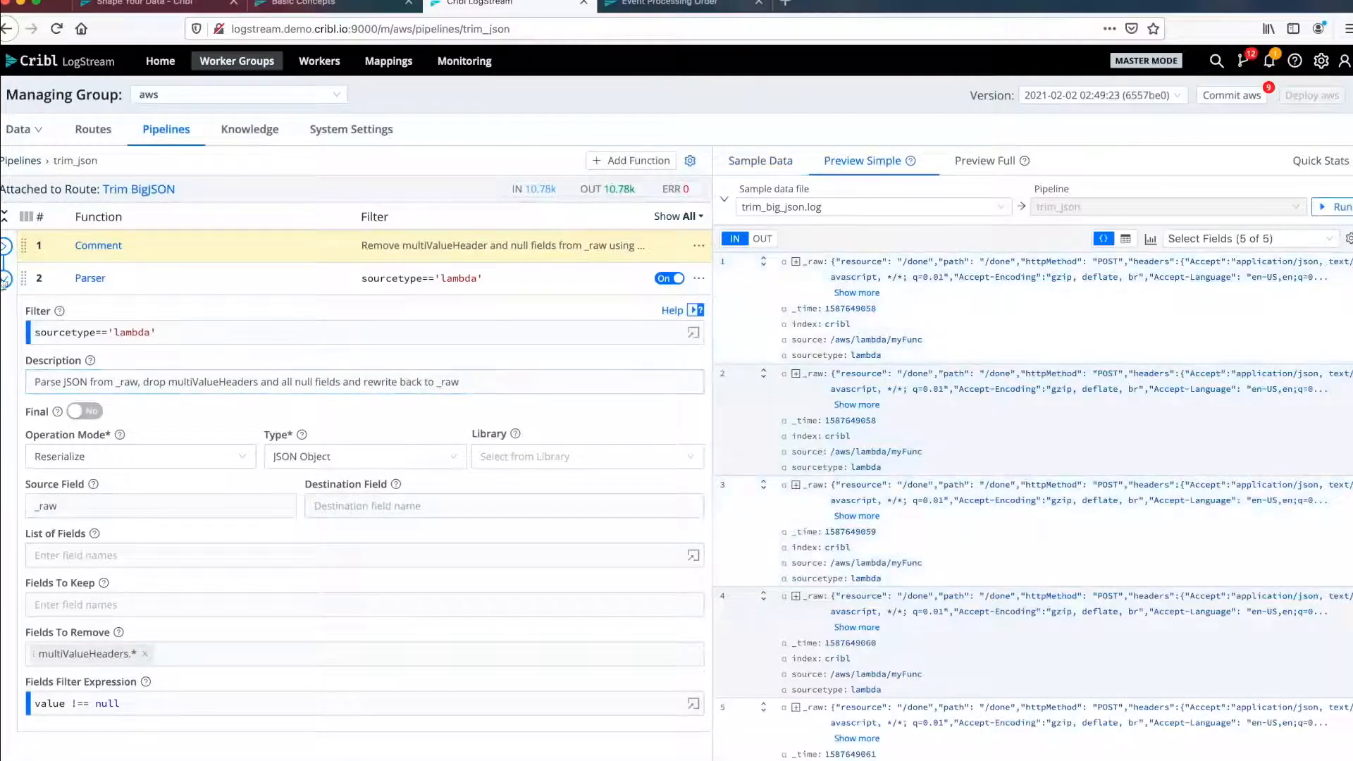
left_click(5, 278)
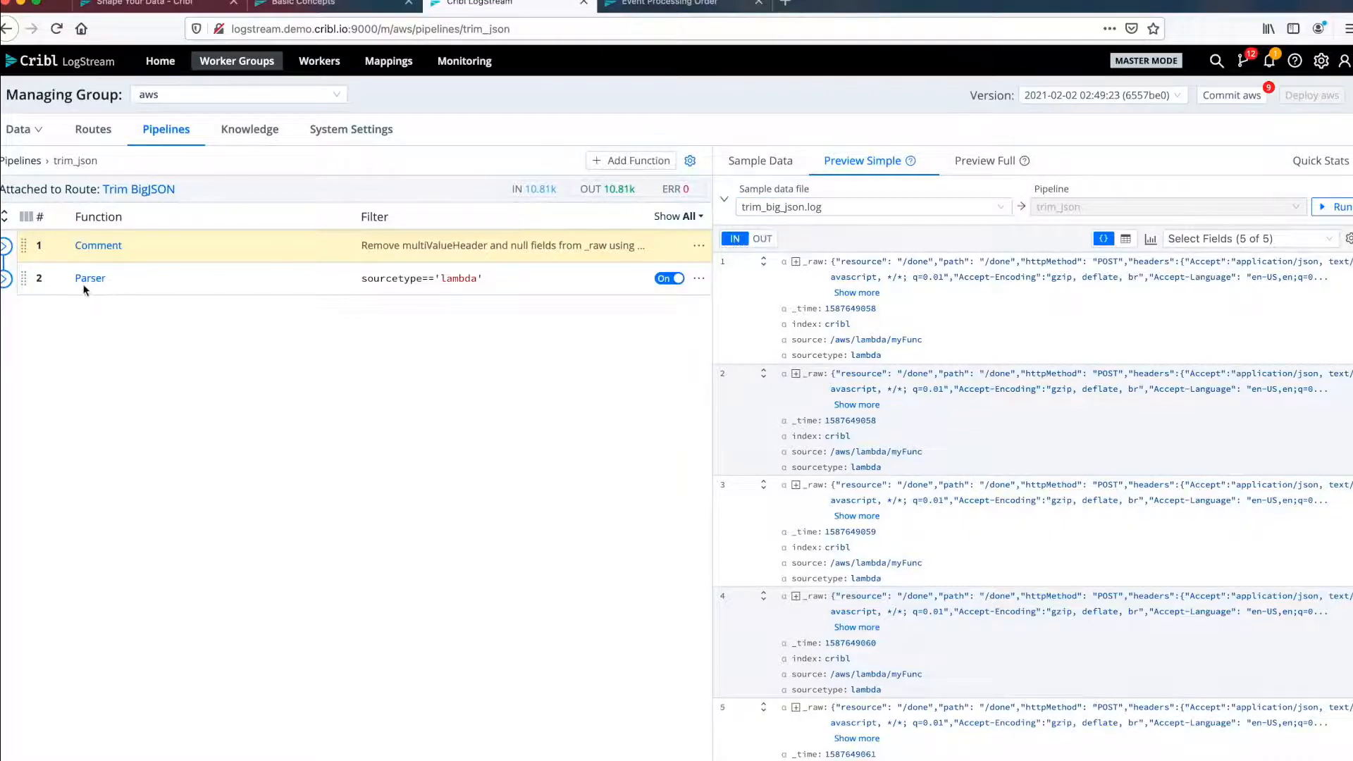
left_click(336, 272)
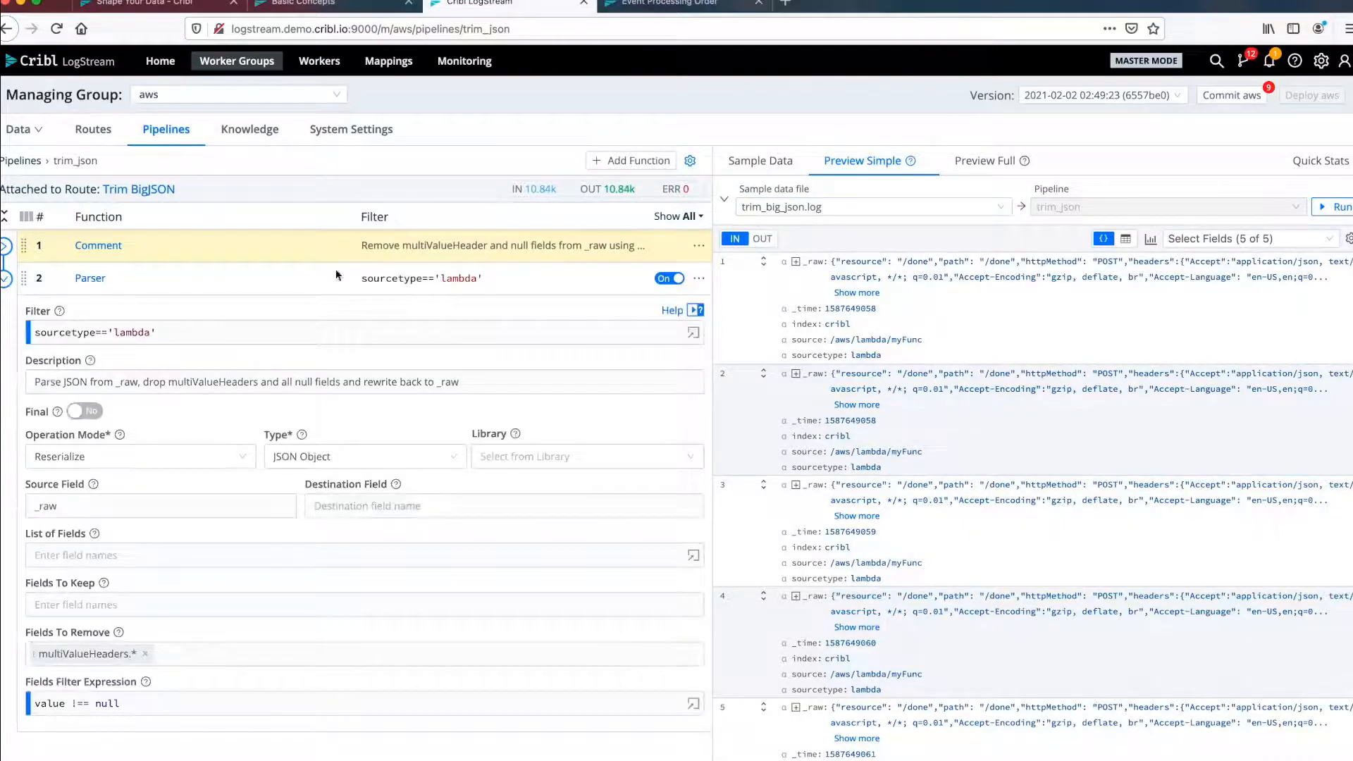
left_click(797, 263)
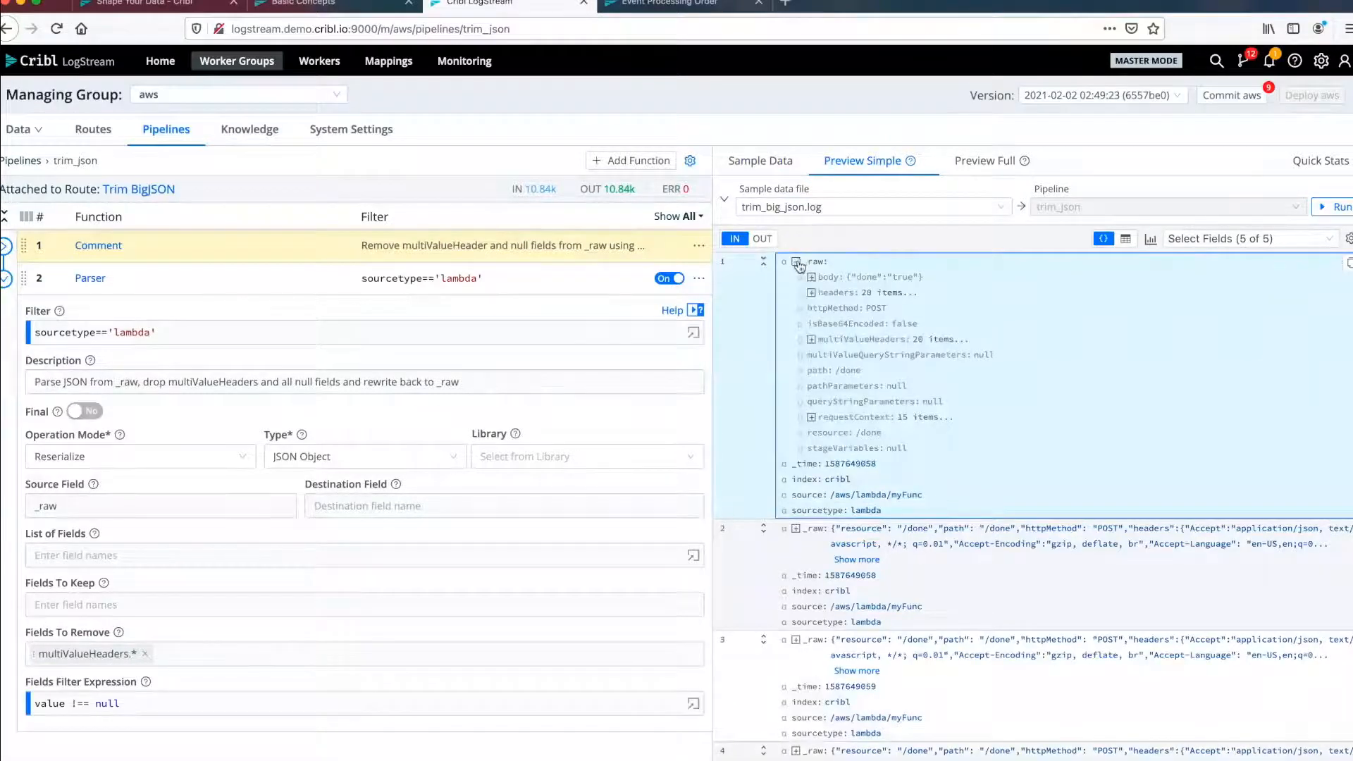
left_click(797, 262)
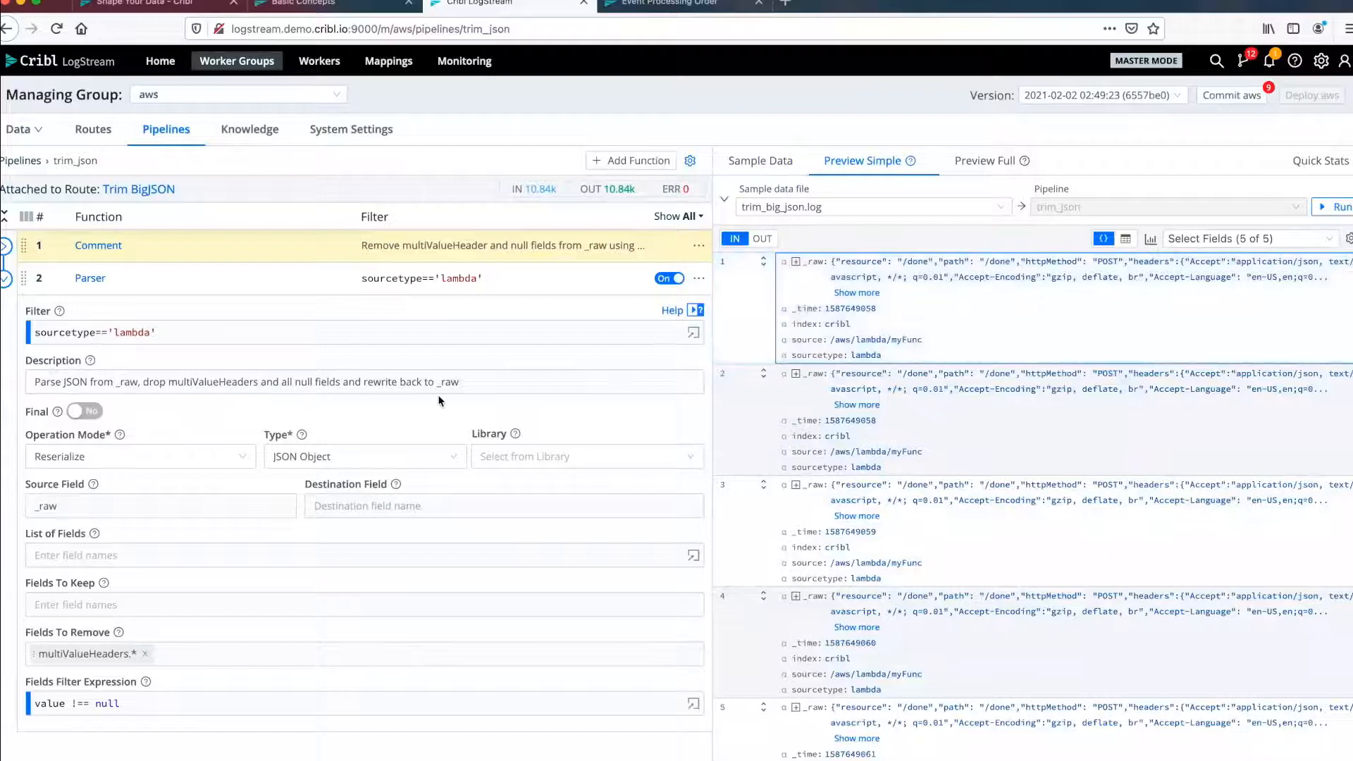
Examine the first output event's _raw fields against the Parser's field filter expression, and view the preview's basic statistics.
left_click(764, 238)
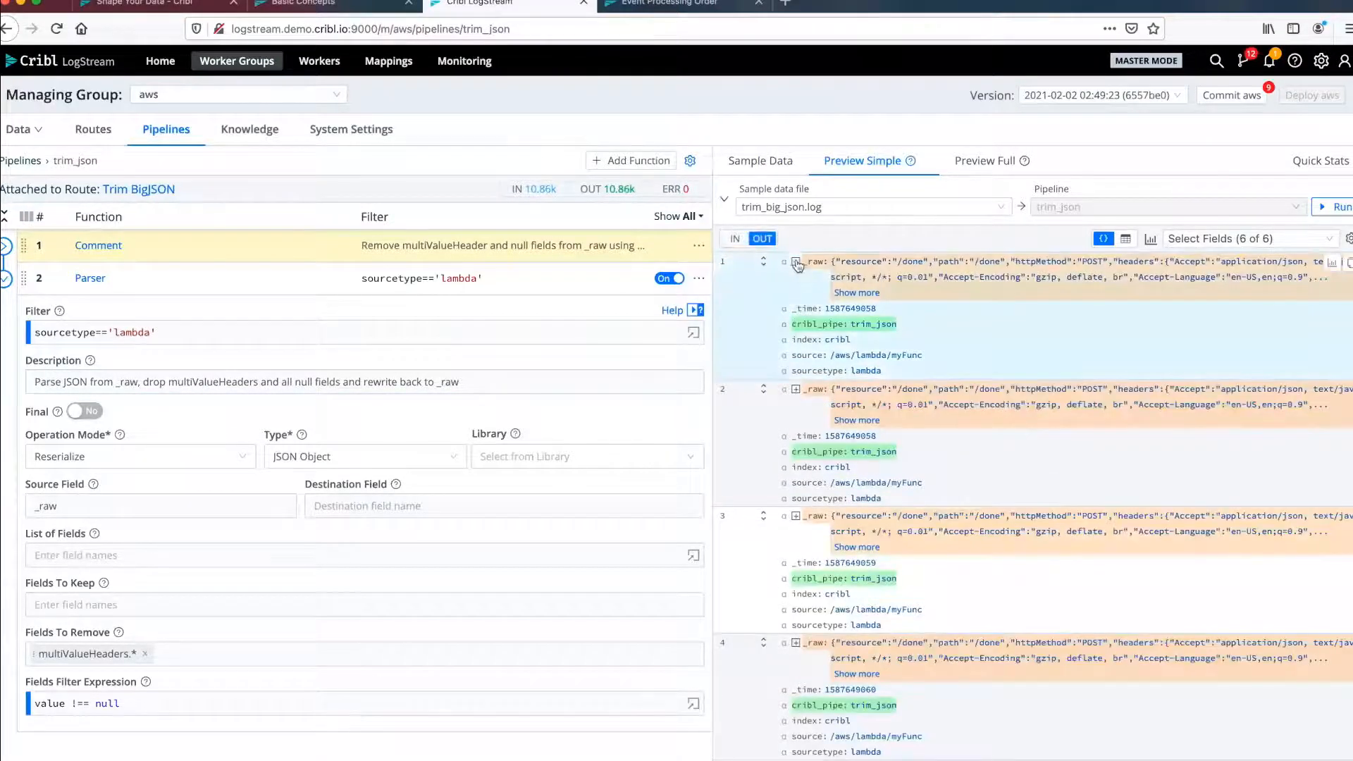
left_click(796, 262)
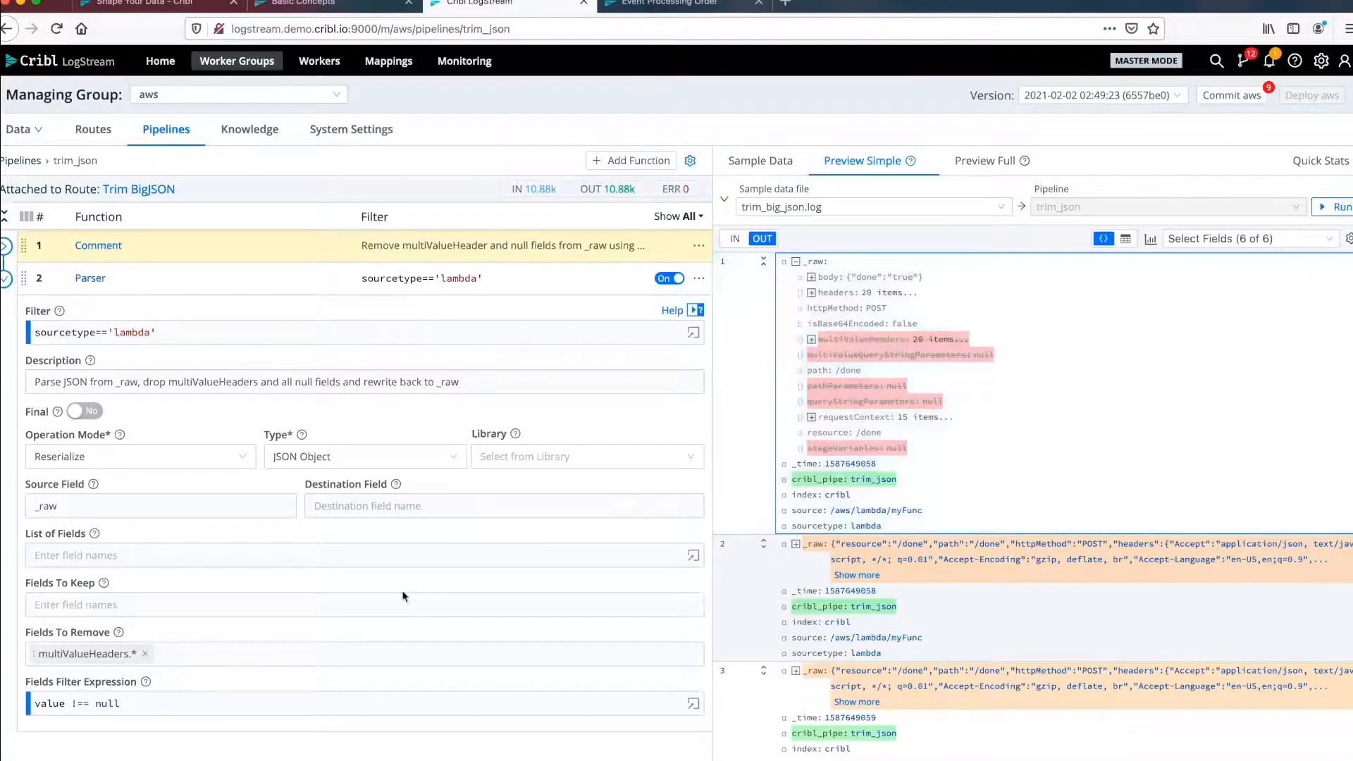
left_click(93, 703)
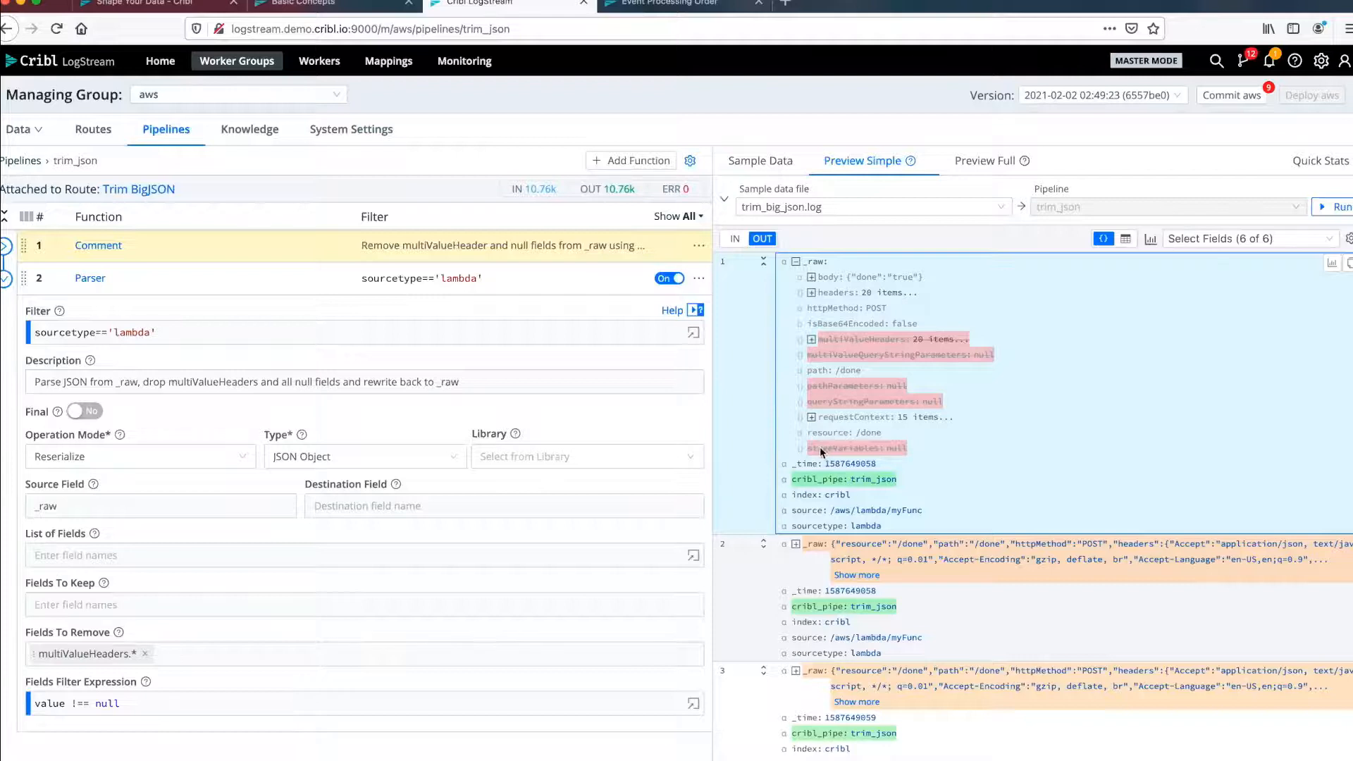
left_click(1150, 240)
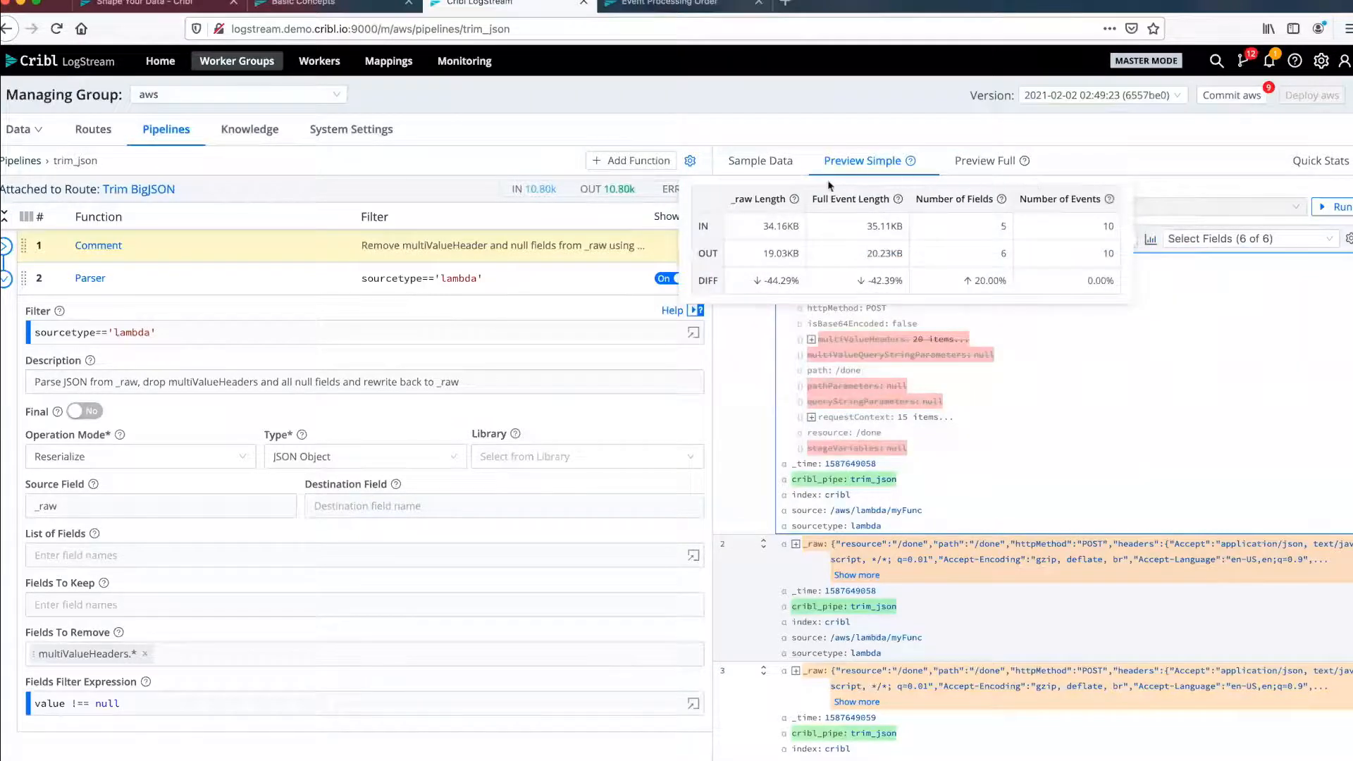
Add requestC* to the Parser's fields to remove, save the pipeline, and check the preview's basic statistics.
left_click(124, 654)
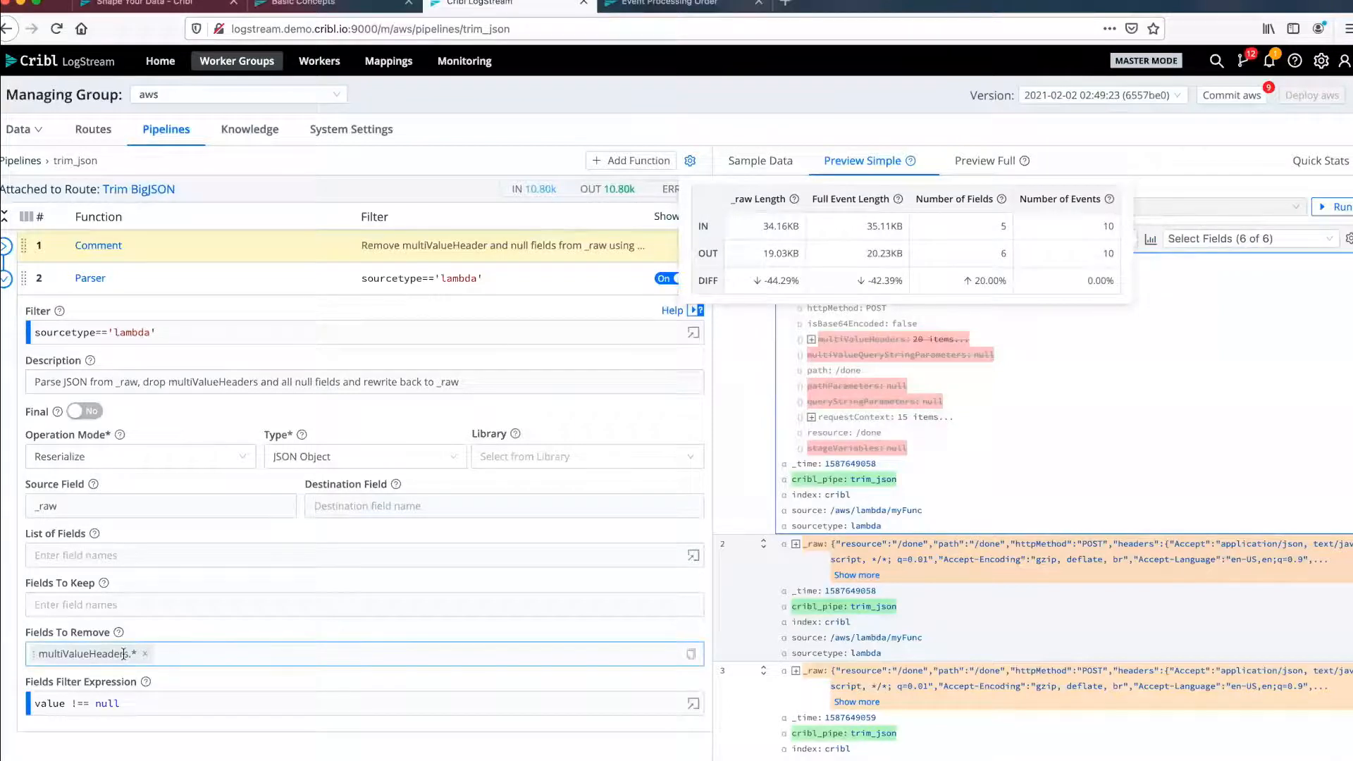
left_click(129, 702)
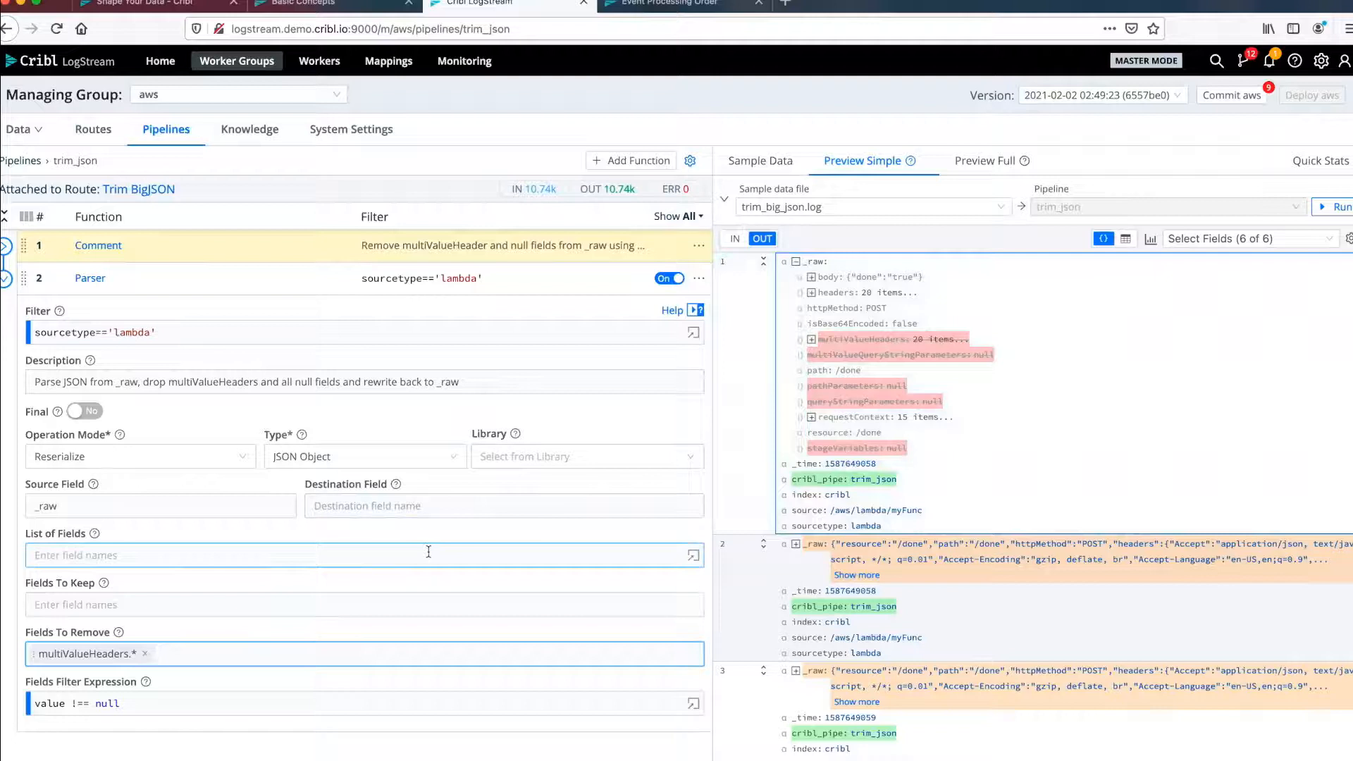
type("requestC*")
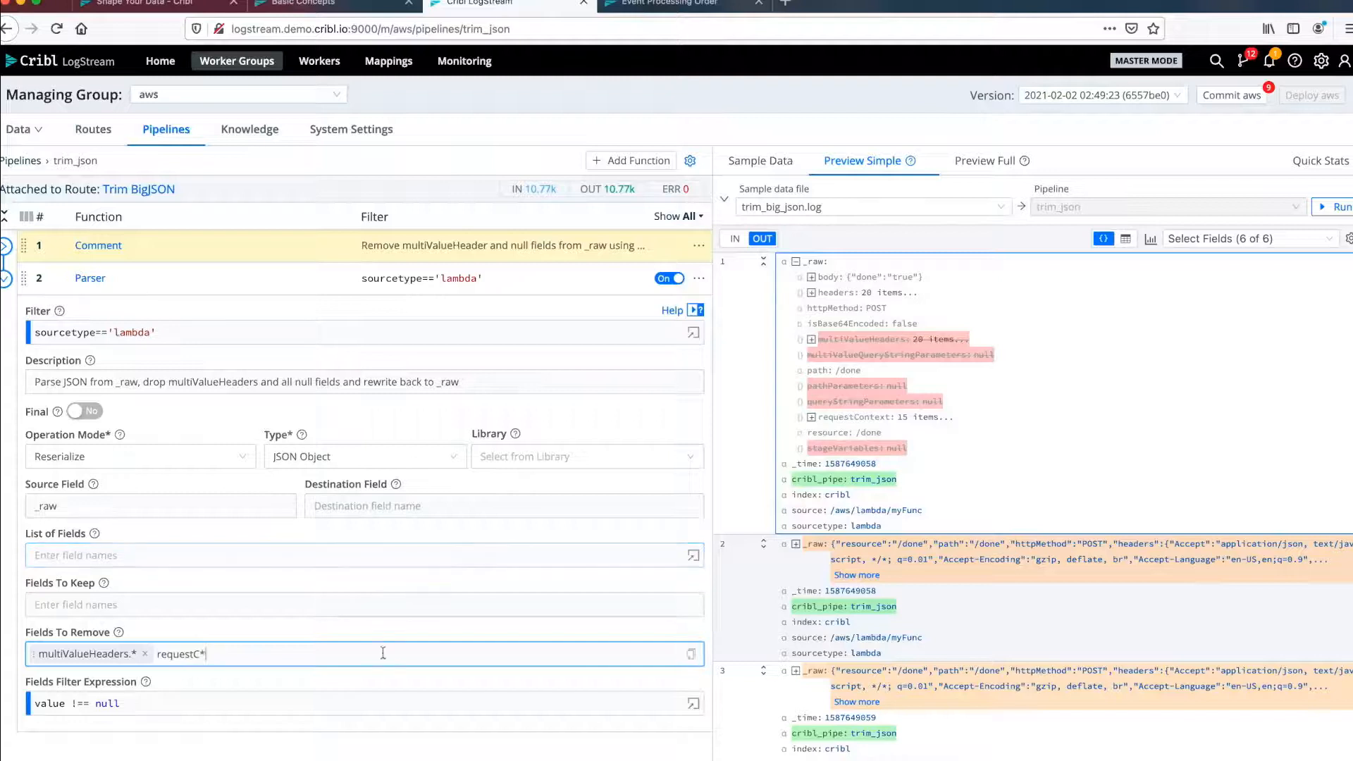
key("Return")
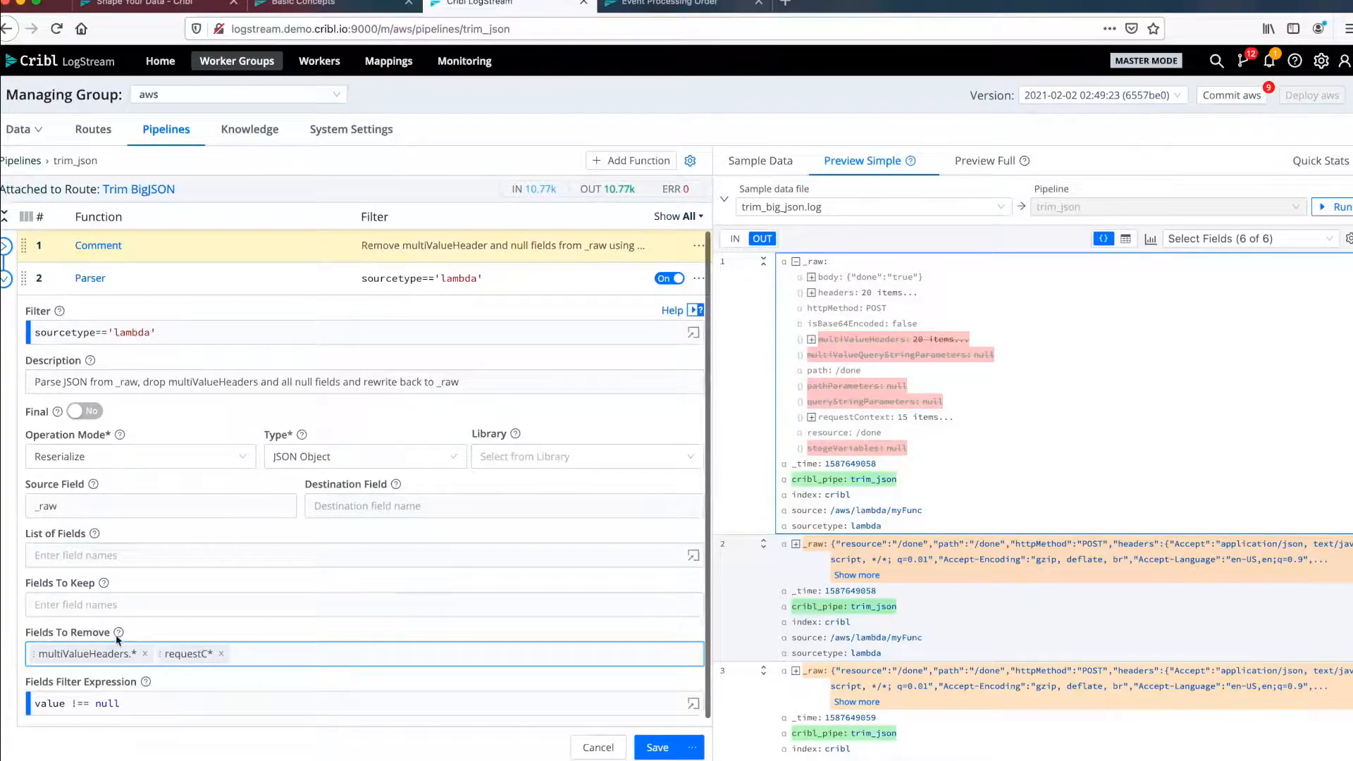
left_click(657, 749)
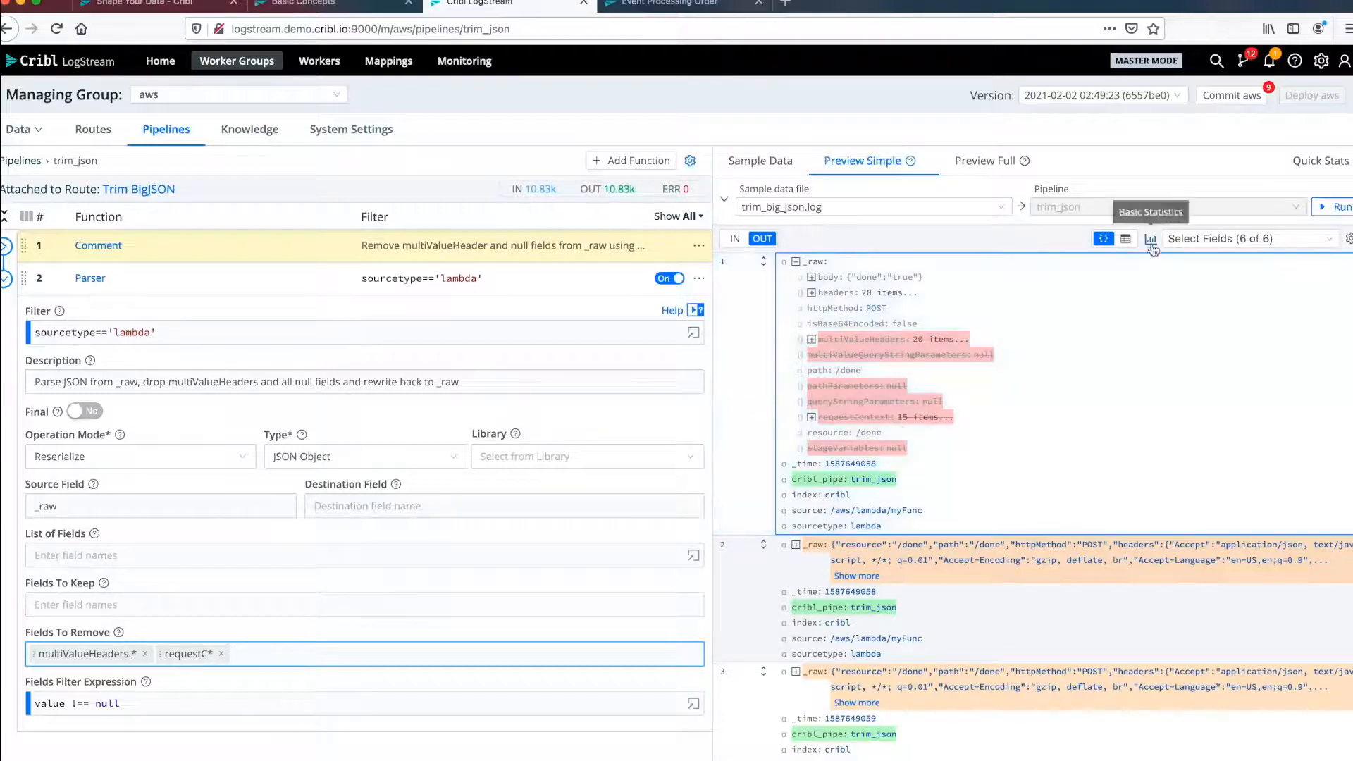
left_click(1150, 241)
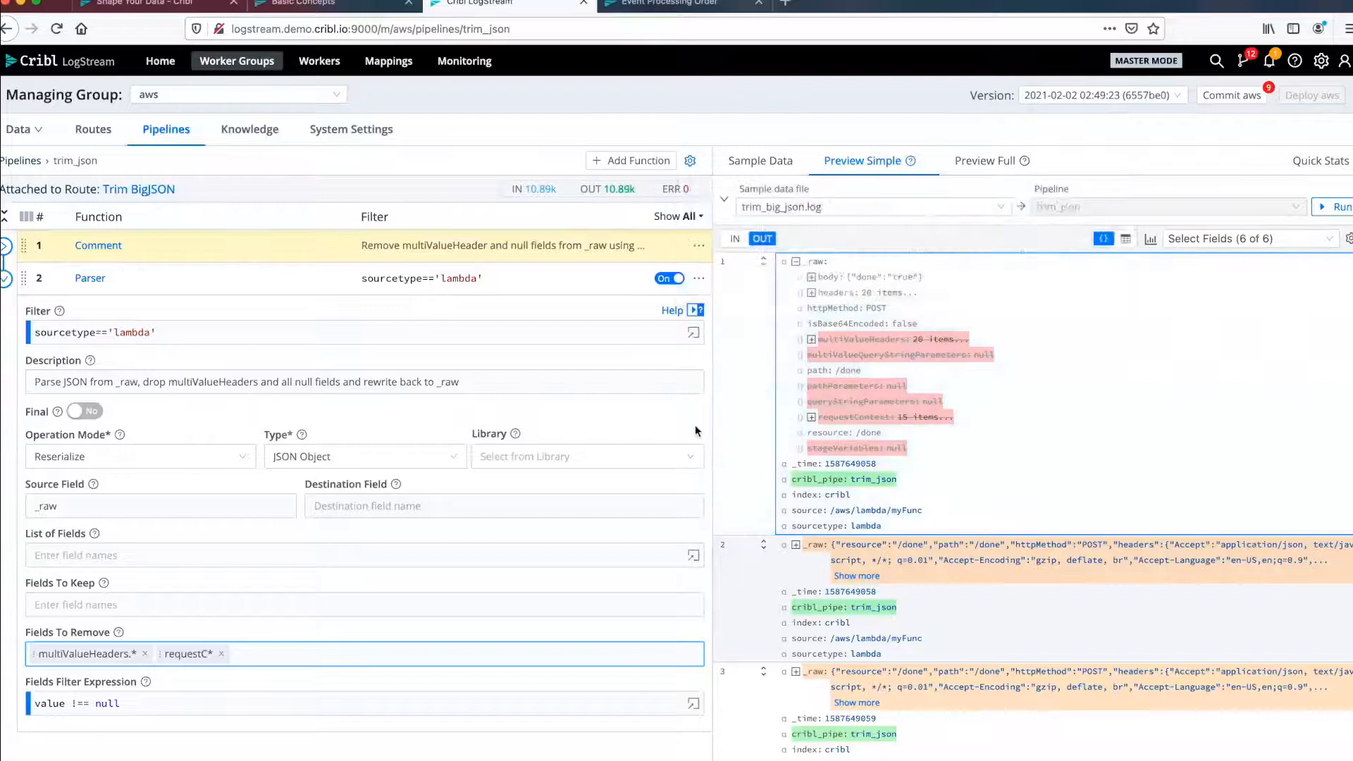
Delete requestC* from the Parser's fields to remove and save the pipeline.
left_click(221, 655)
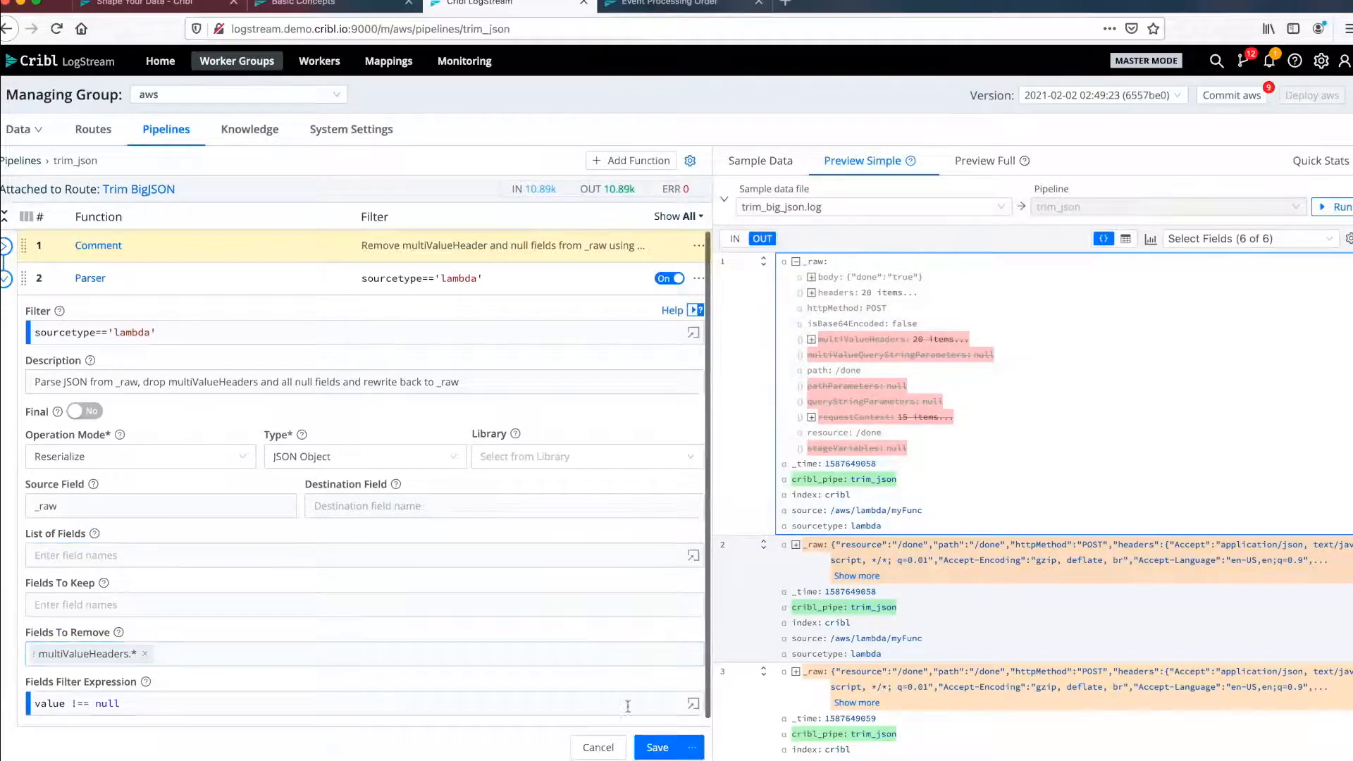
left_click(655, 748)
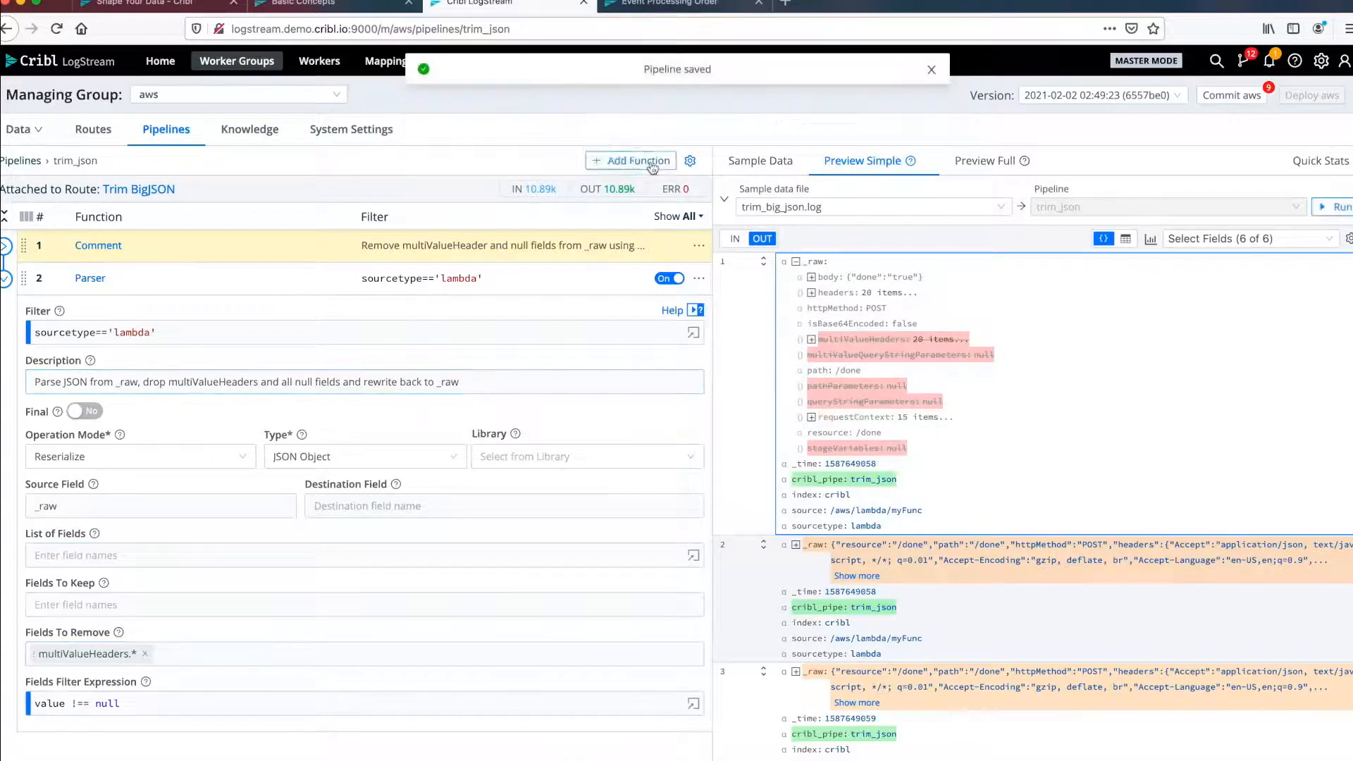
Browse the Standard functions that can be added to the pipeline, and close the list without adding one.
left_click(610, 164)
left_click(635, 326)
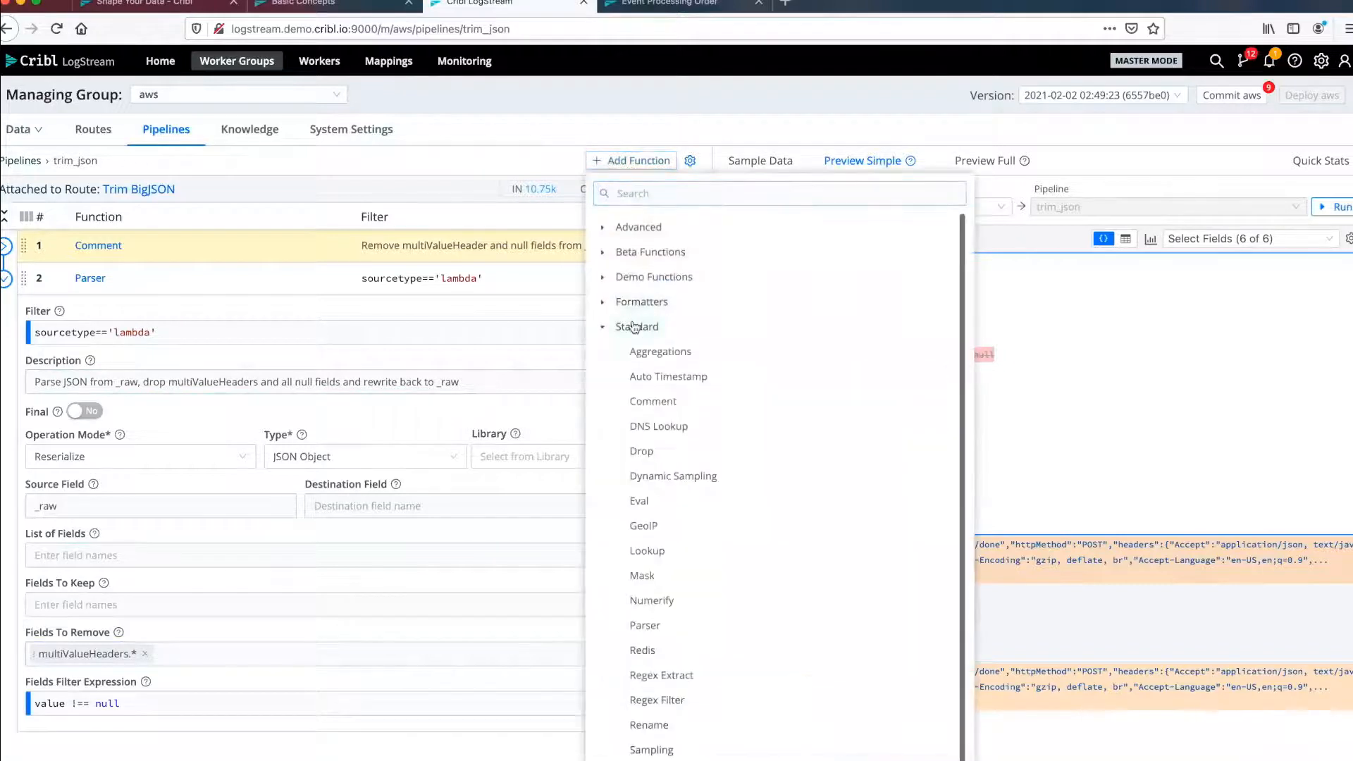
scroll(707, 465, "down", 1)
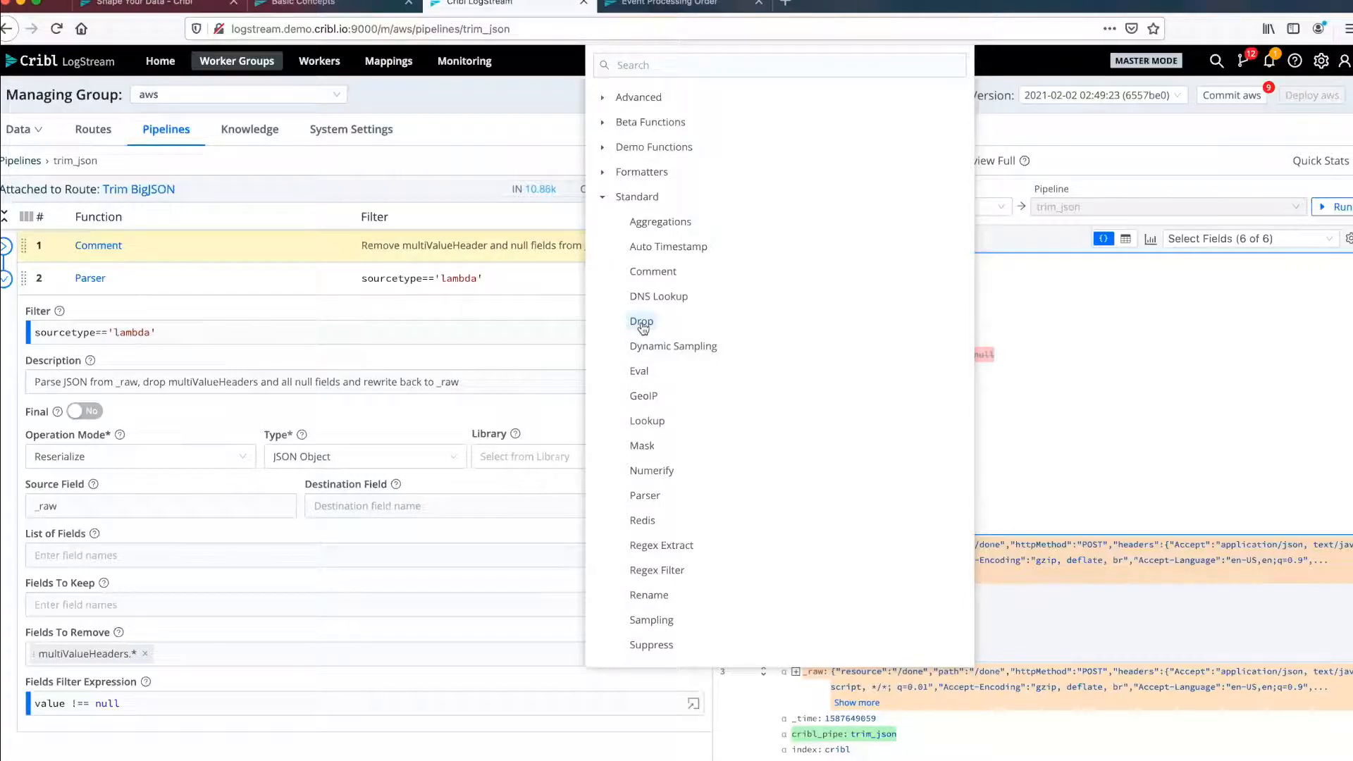
left_click(603, 198)
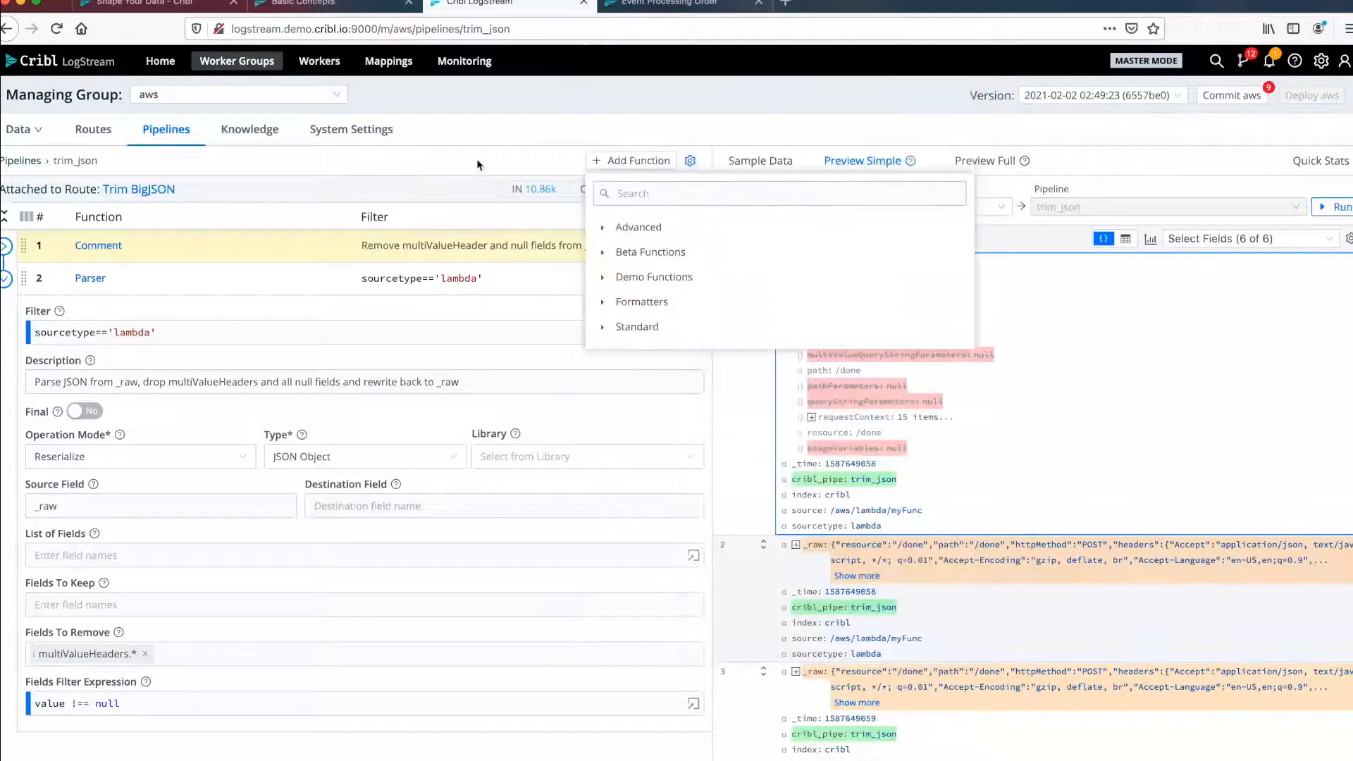
left_click(467, 103)
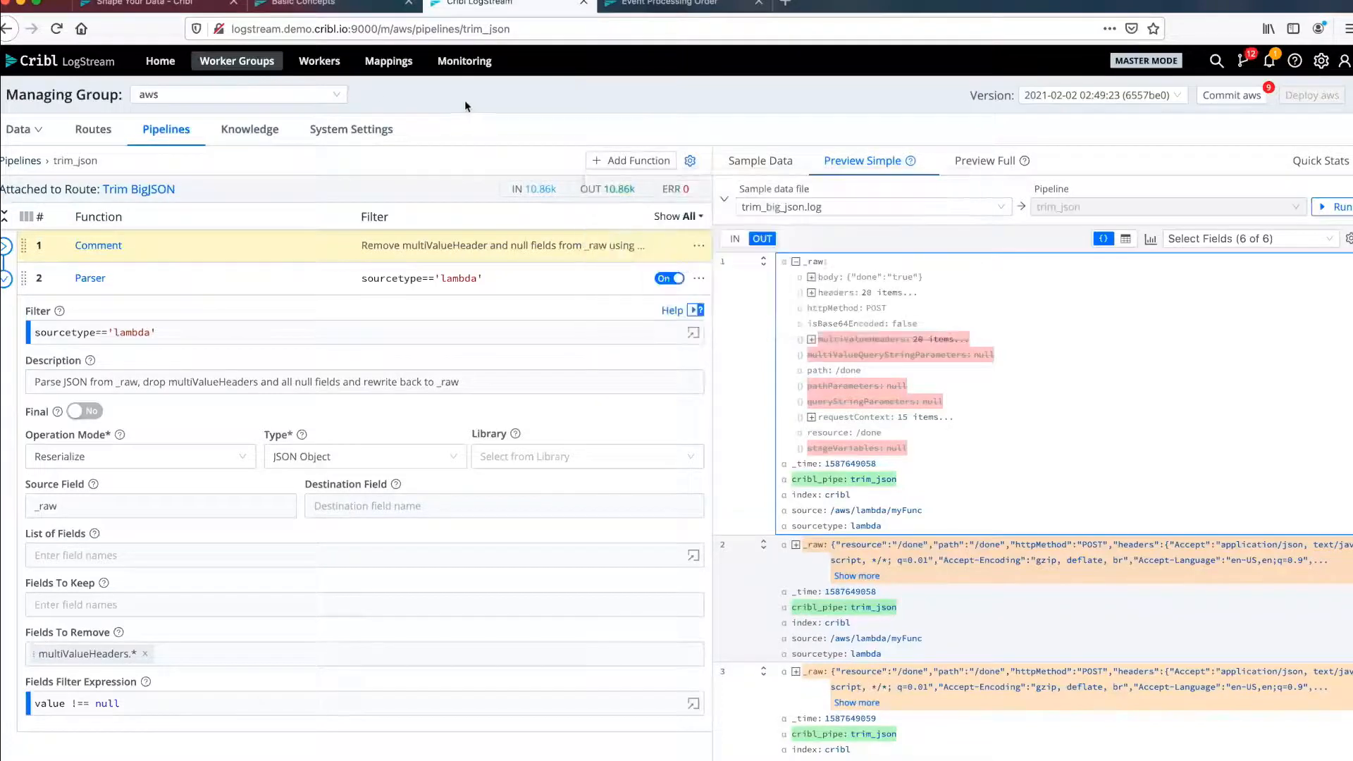
Switch back to the dc1-logs worker group's list of pipelines.
left_click(302, 97)
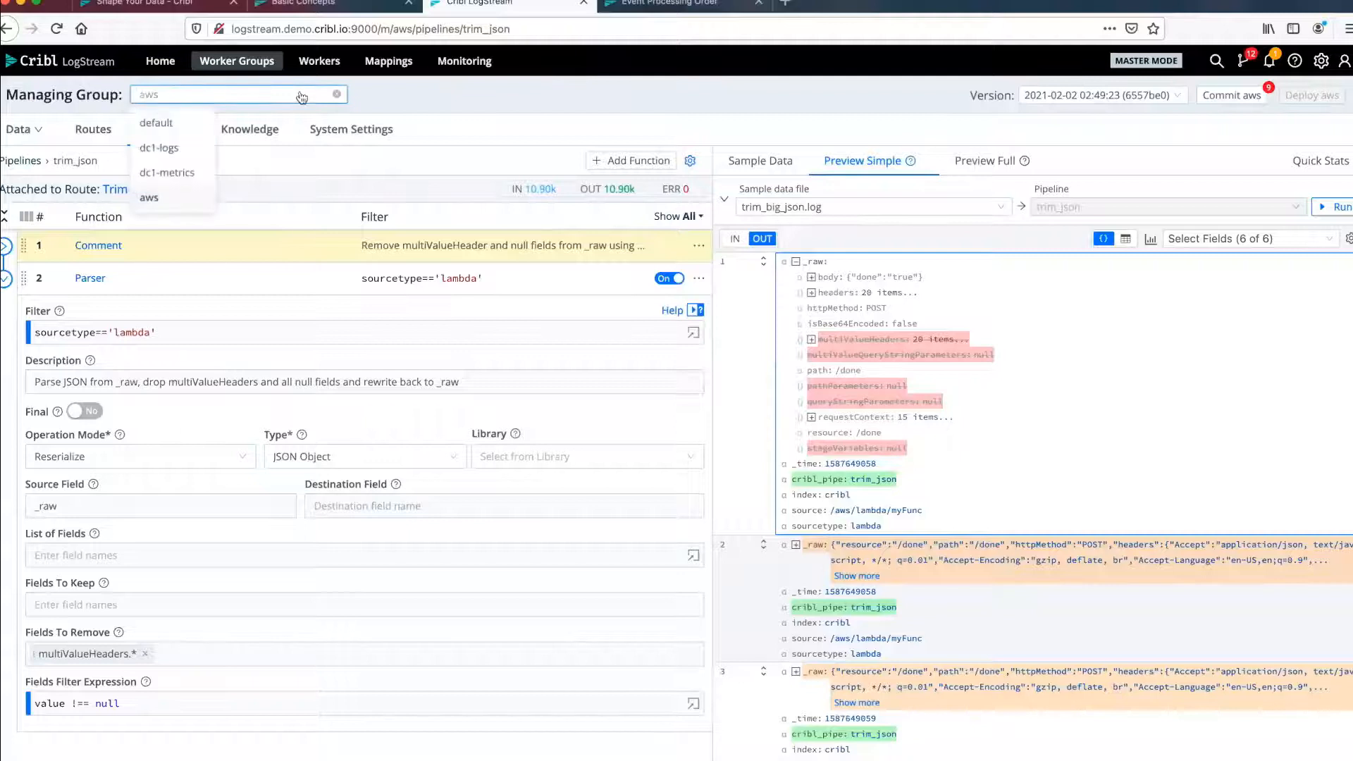
left_click(176, 148)
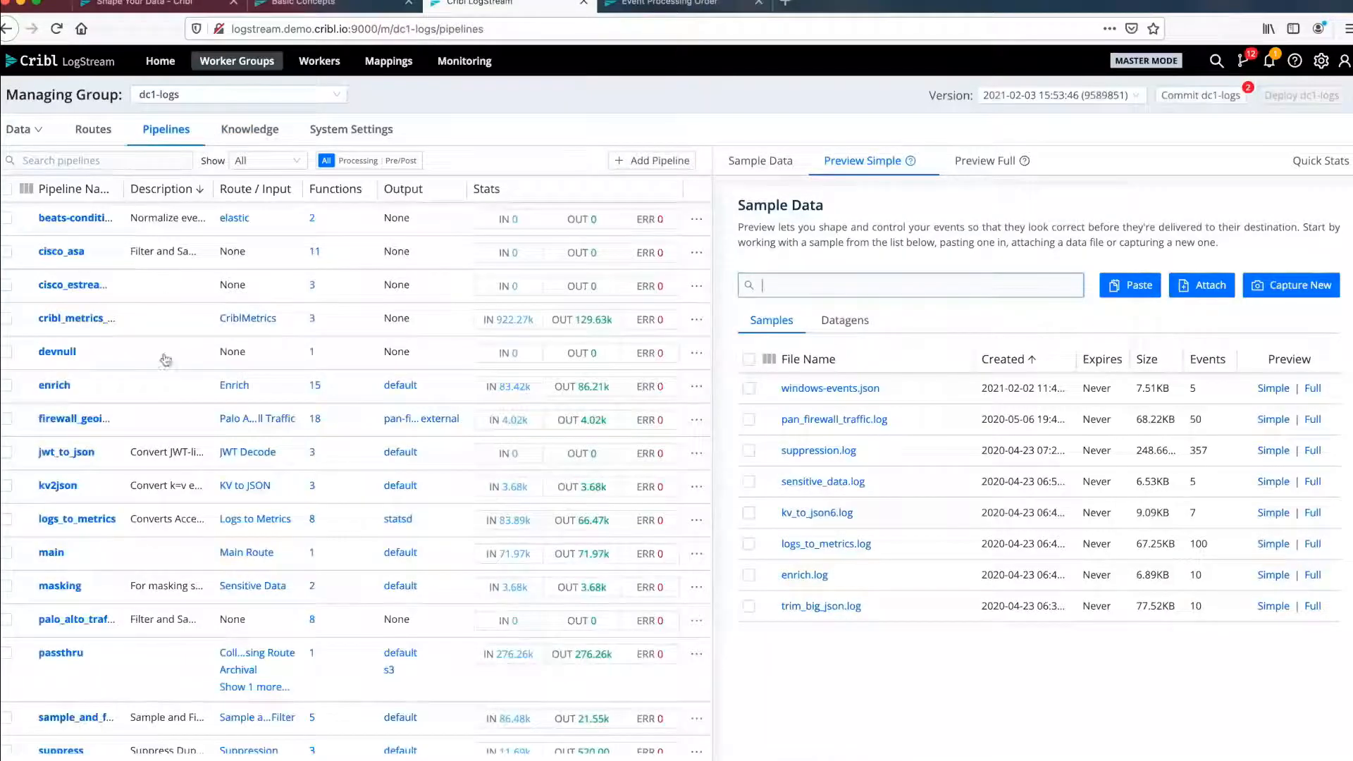
Open the firewall_geoip_enrich pipeline and expand the GeoIP function inside its GeoIP group.
scroll(120, 506, "down", 2)
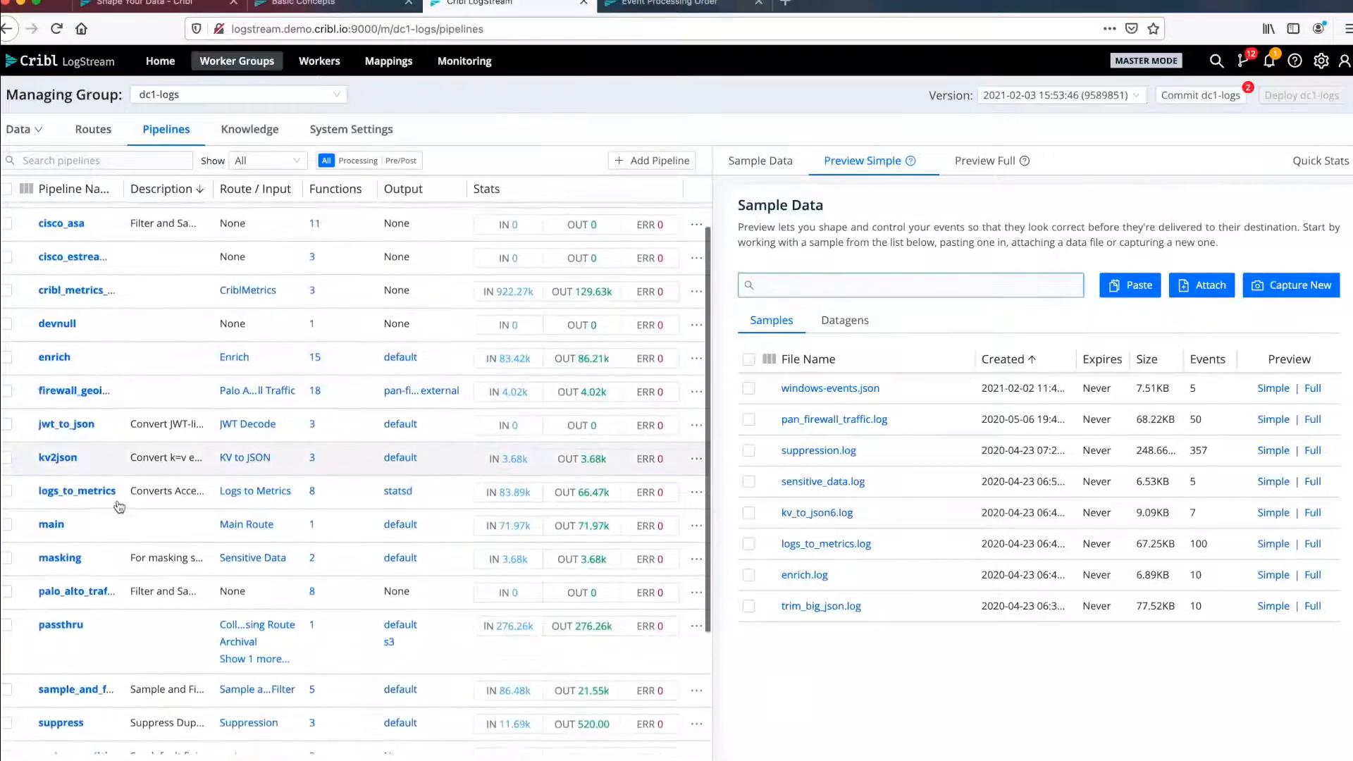
scroll(118, 505, "up", 2)
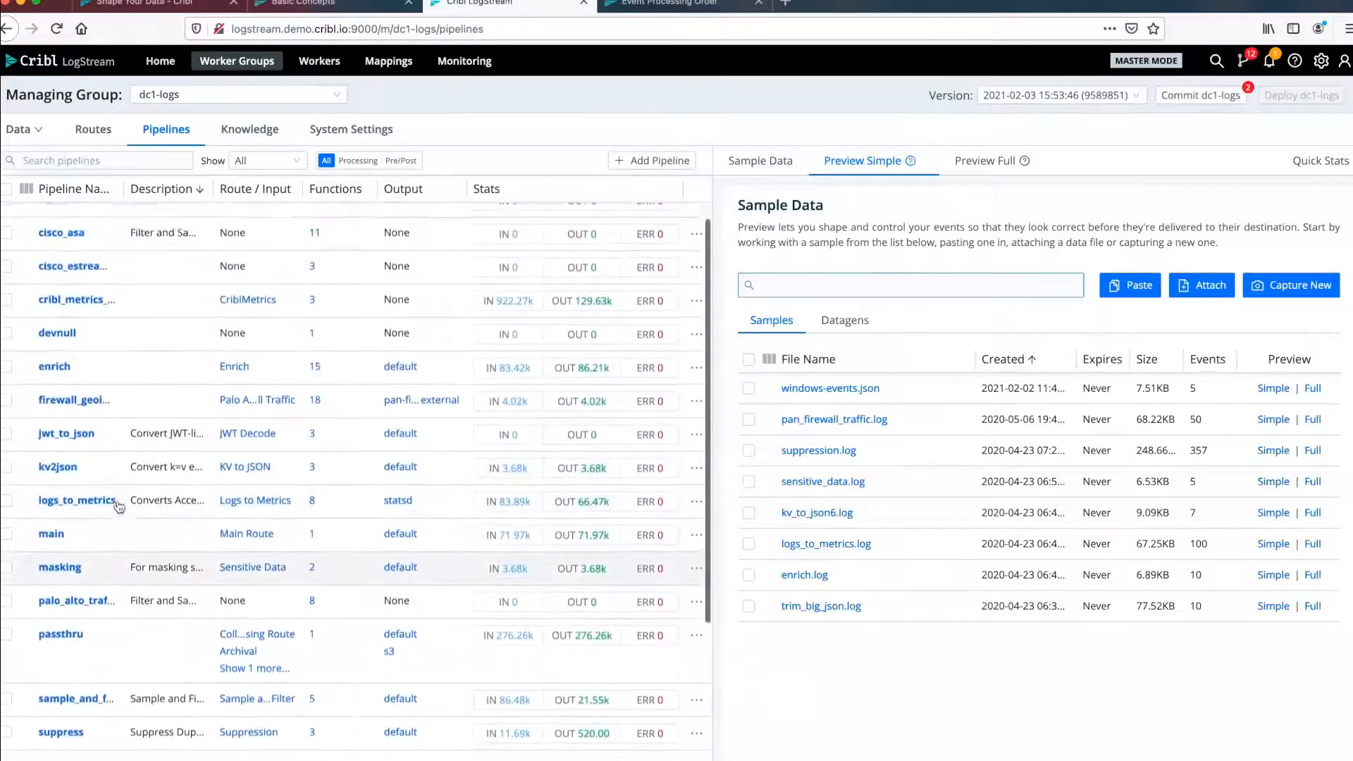
left_click(74, 403)
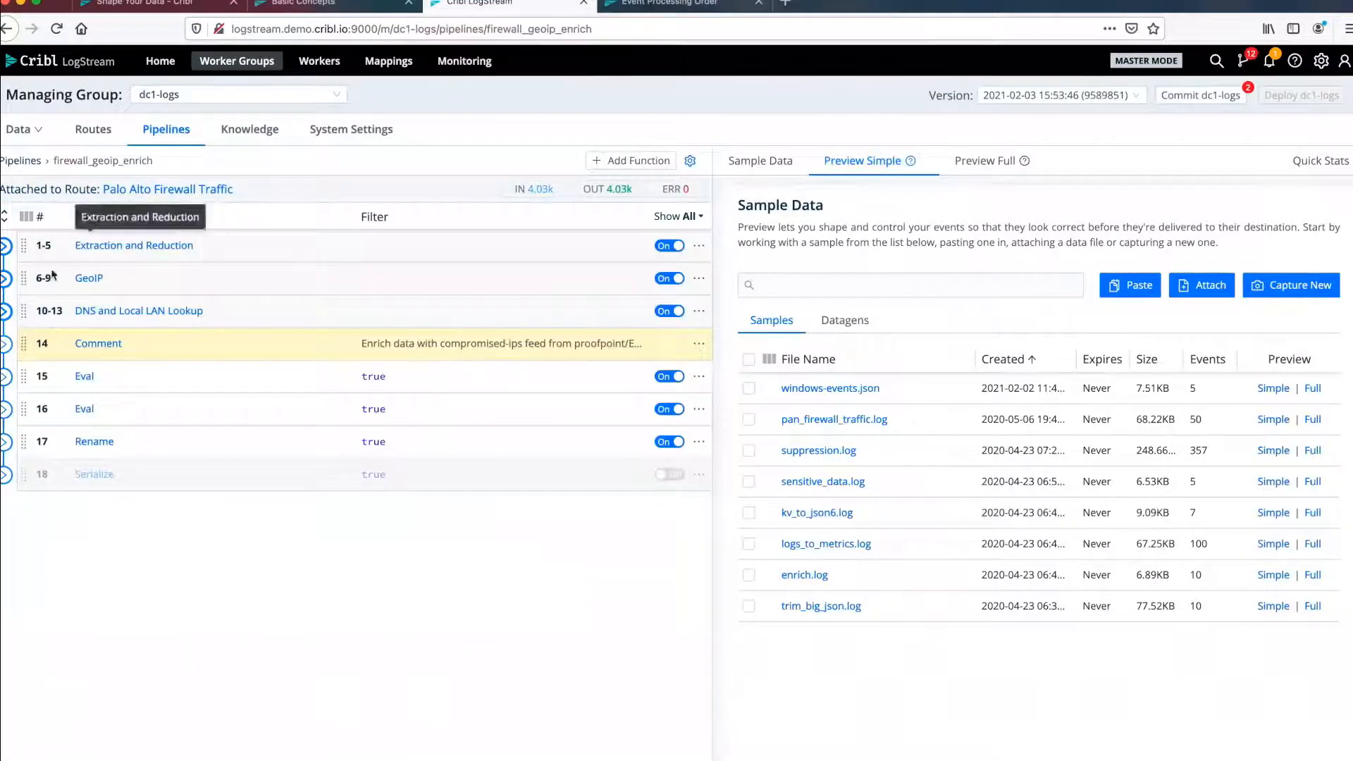
left_click(6, 279)
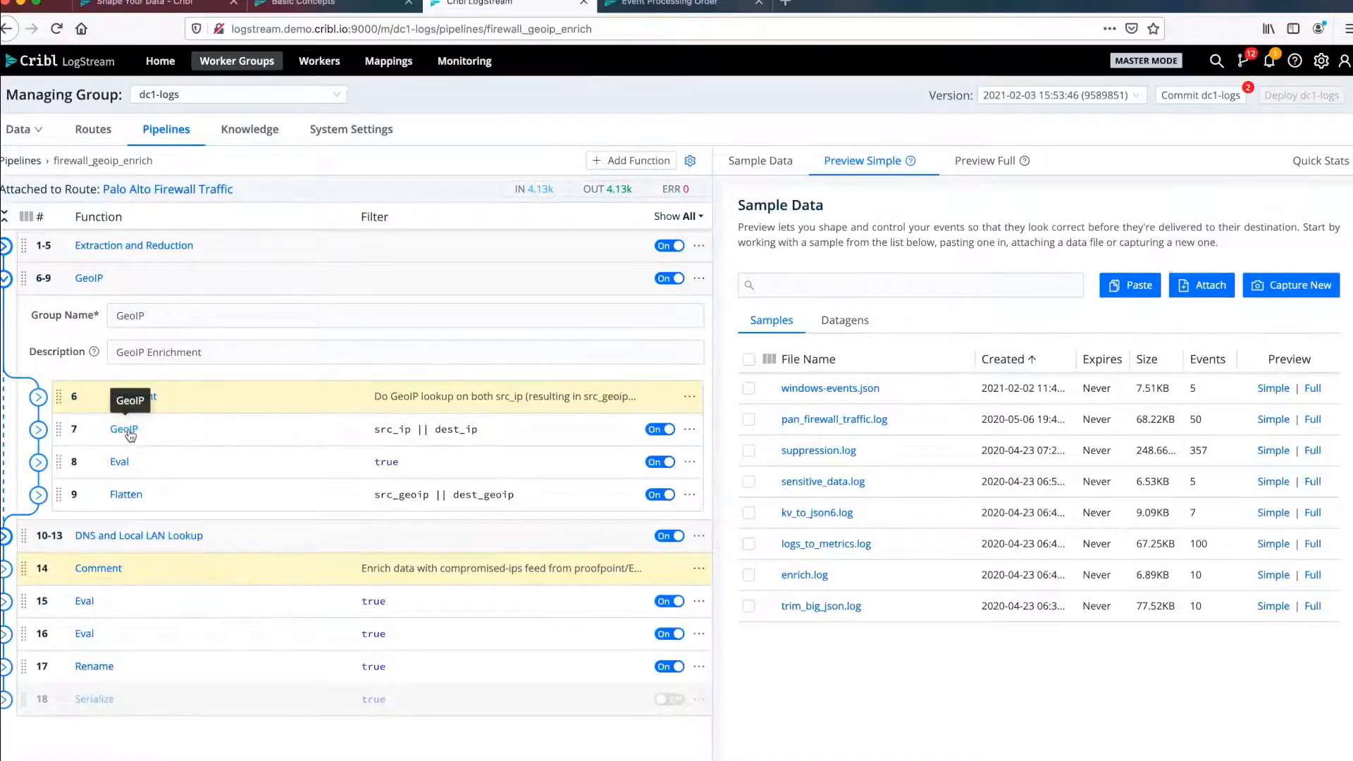
left_click(38, 430)
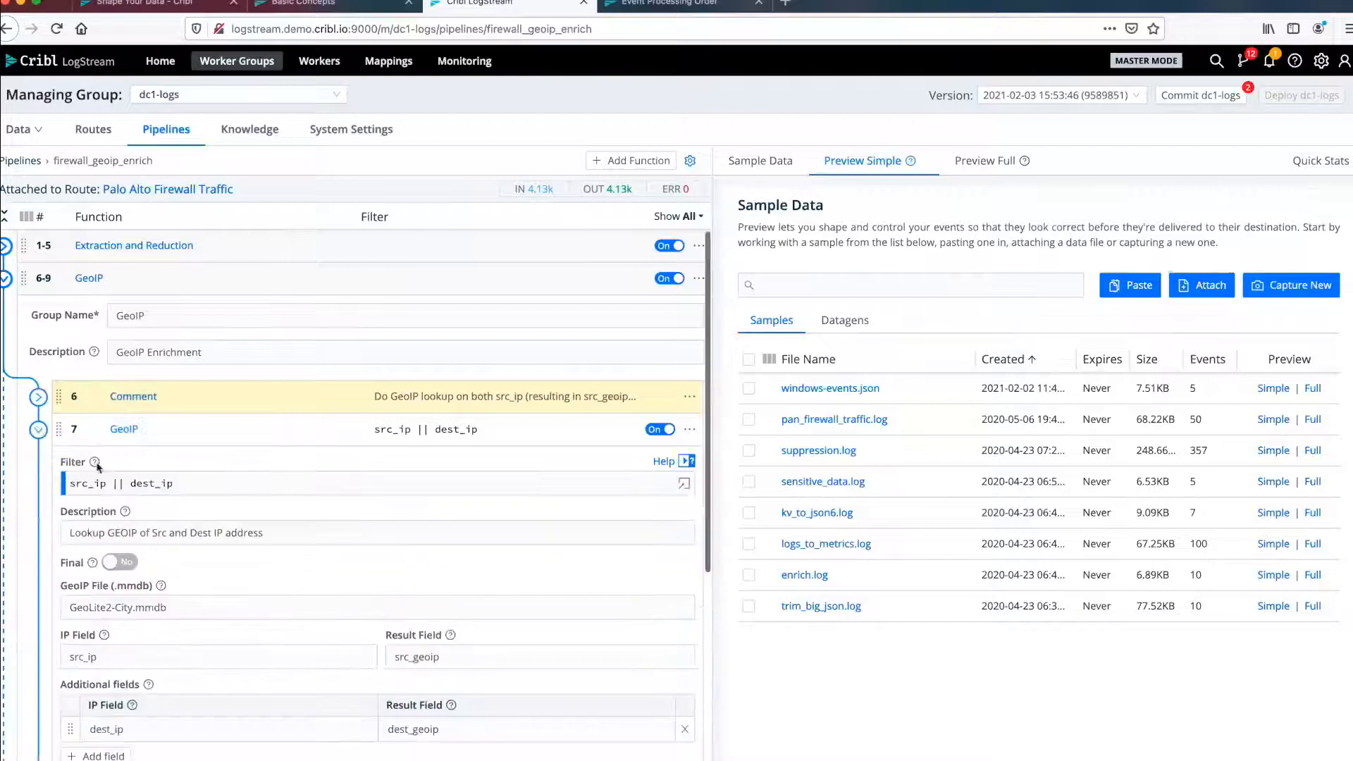
Review the GeoIP function's filter, GeoIP file and IP field settings, and collapse the function.
scroll(109, 476, "down", 3)
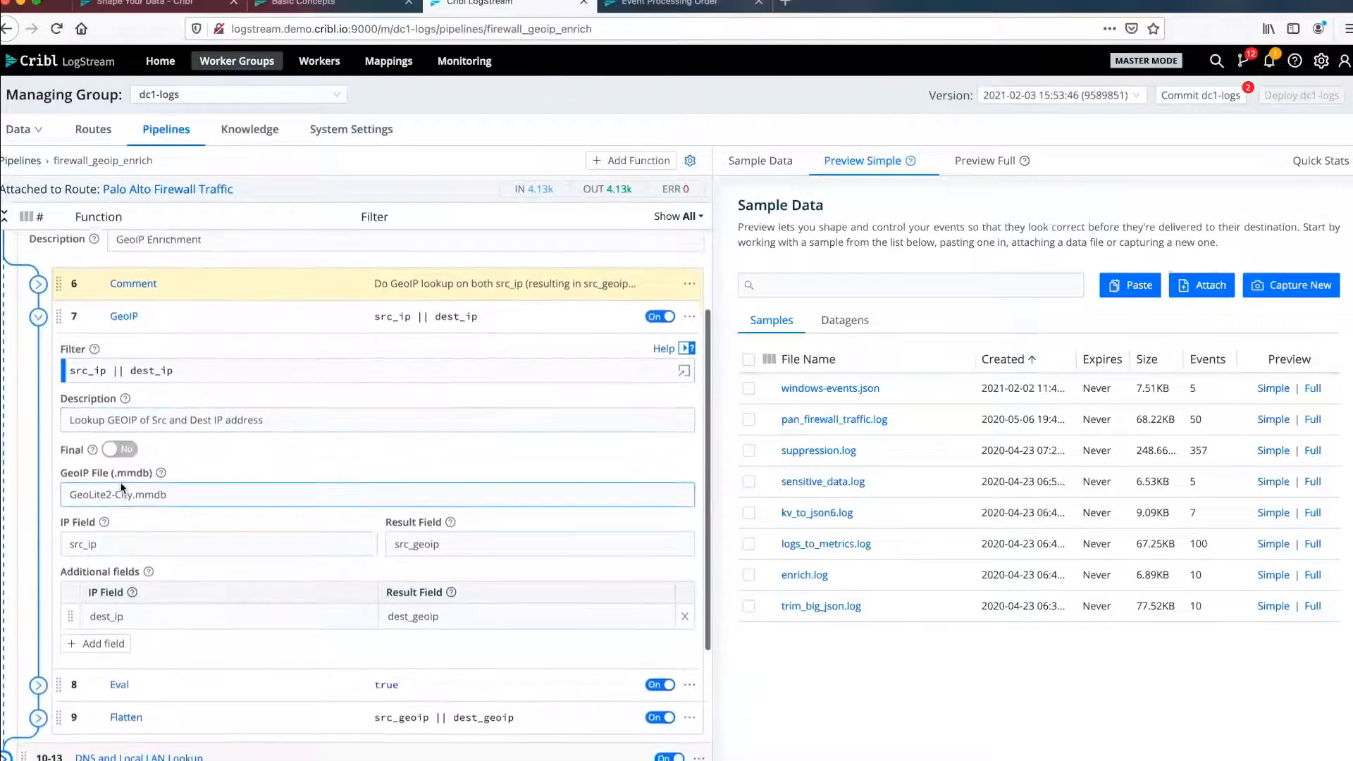
left_click(100, 359)
left_click(110, 360)
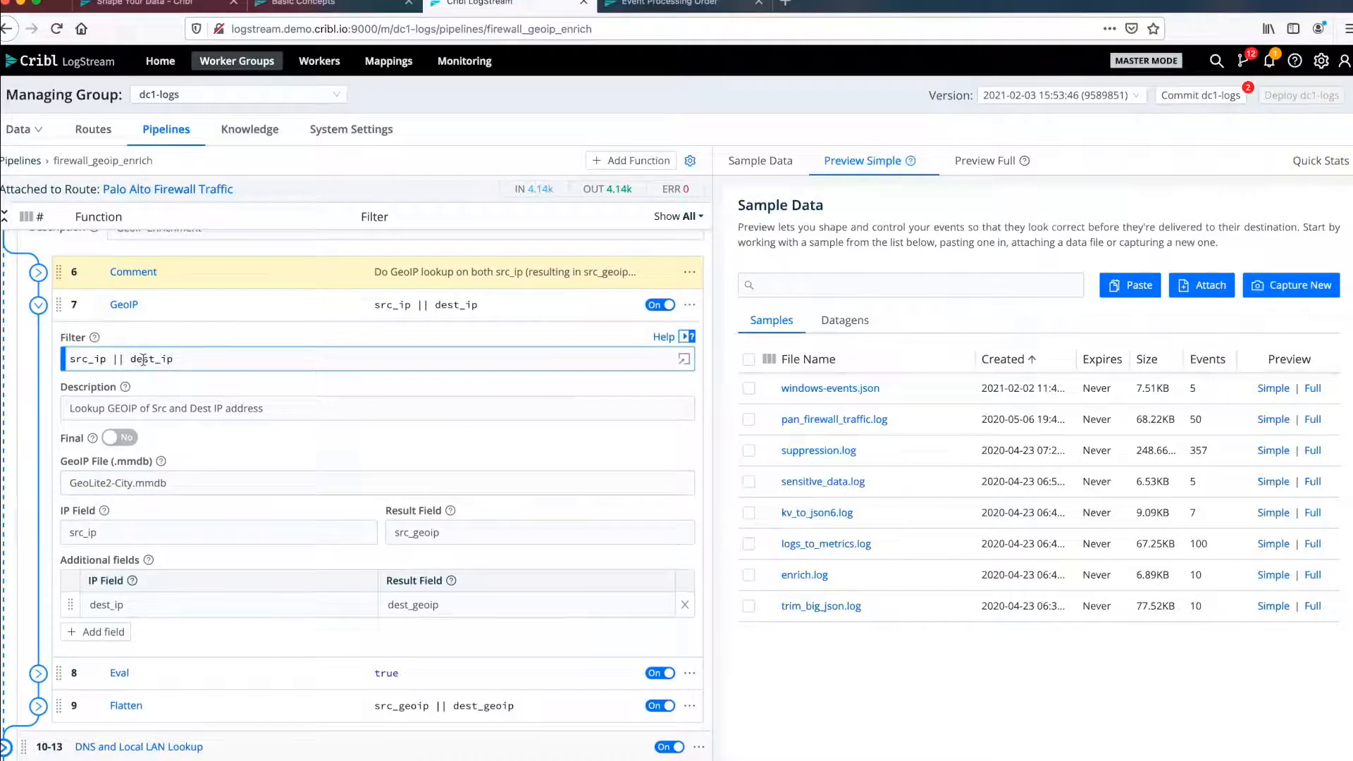
left_click(178, 483)
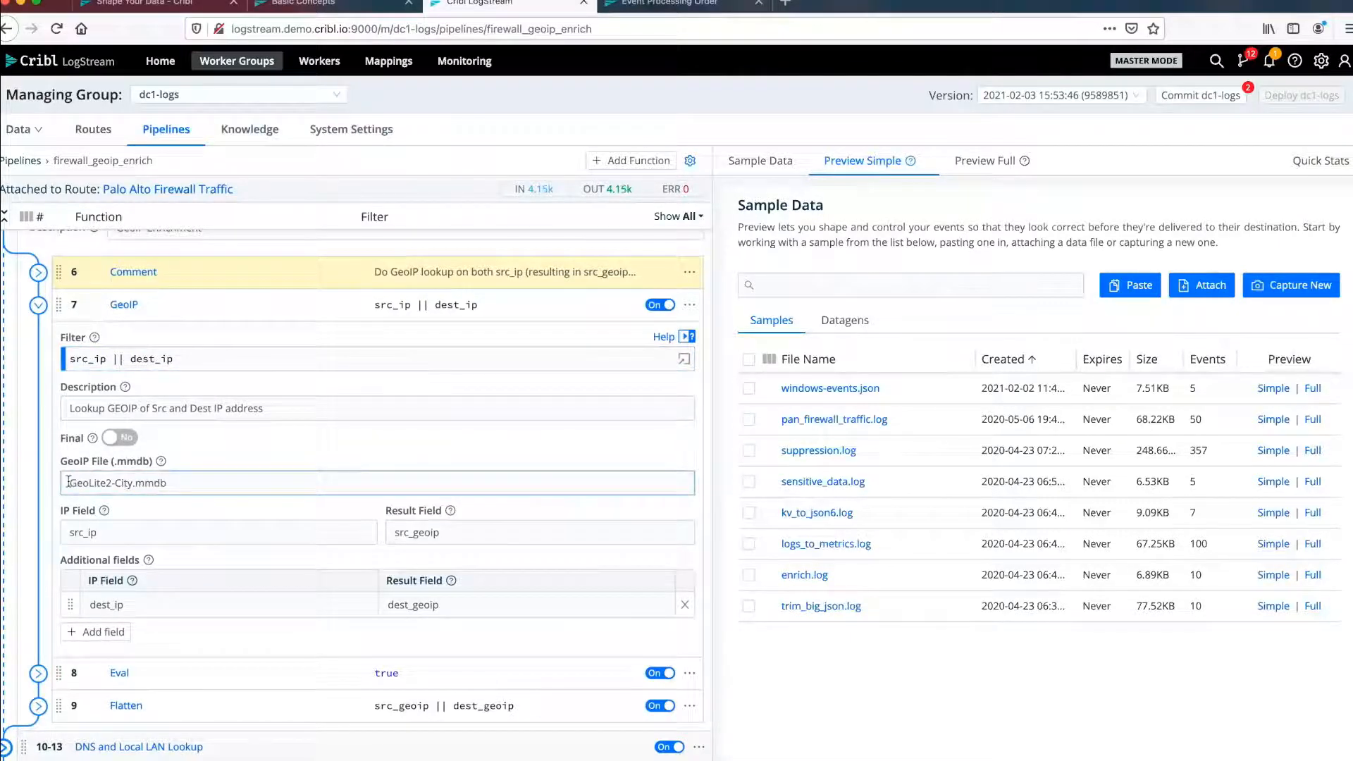
left_click_drag(68, 482, 198, 490)
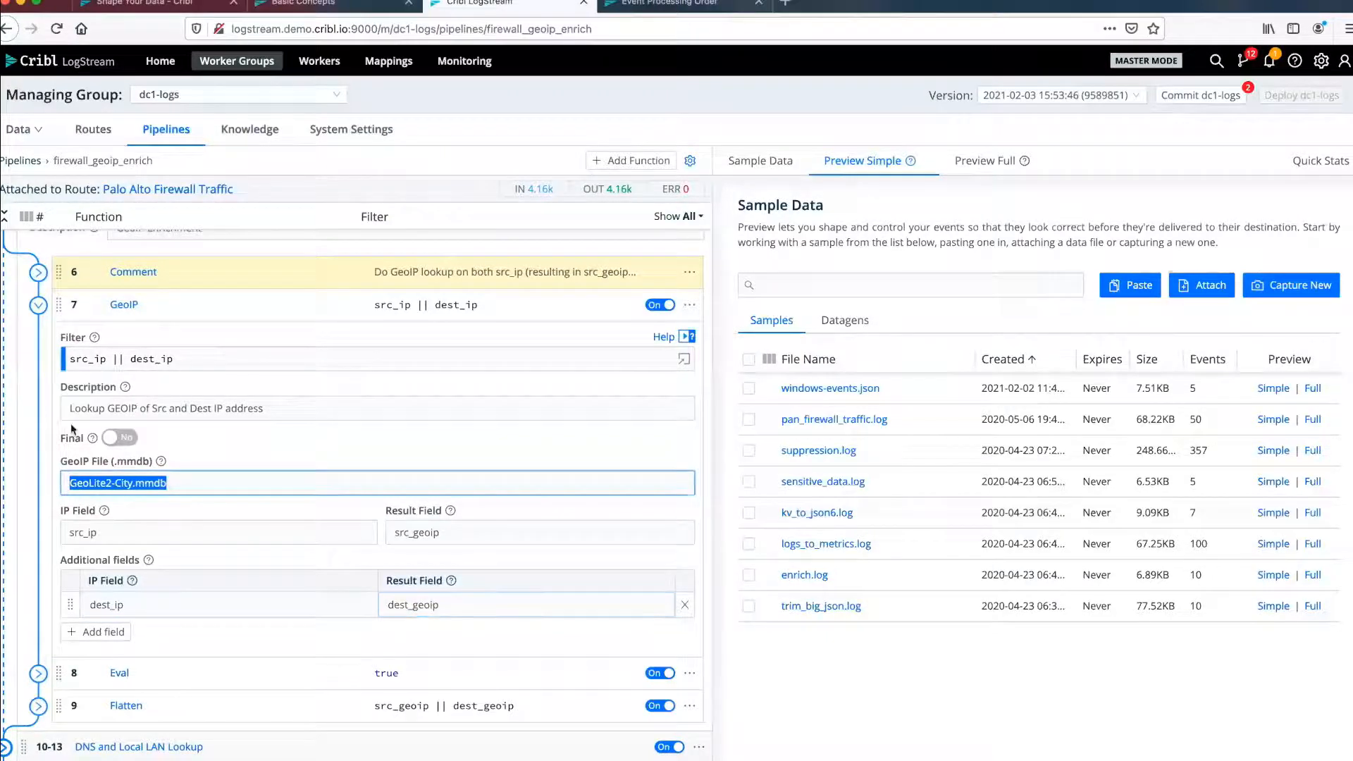
left_click(39, 306)
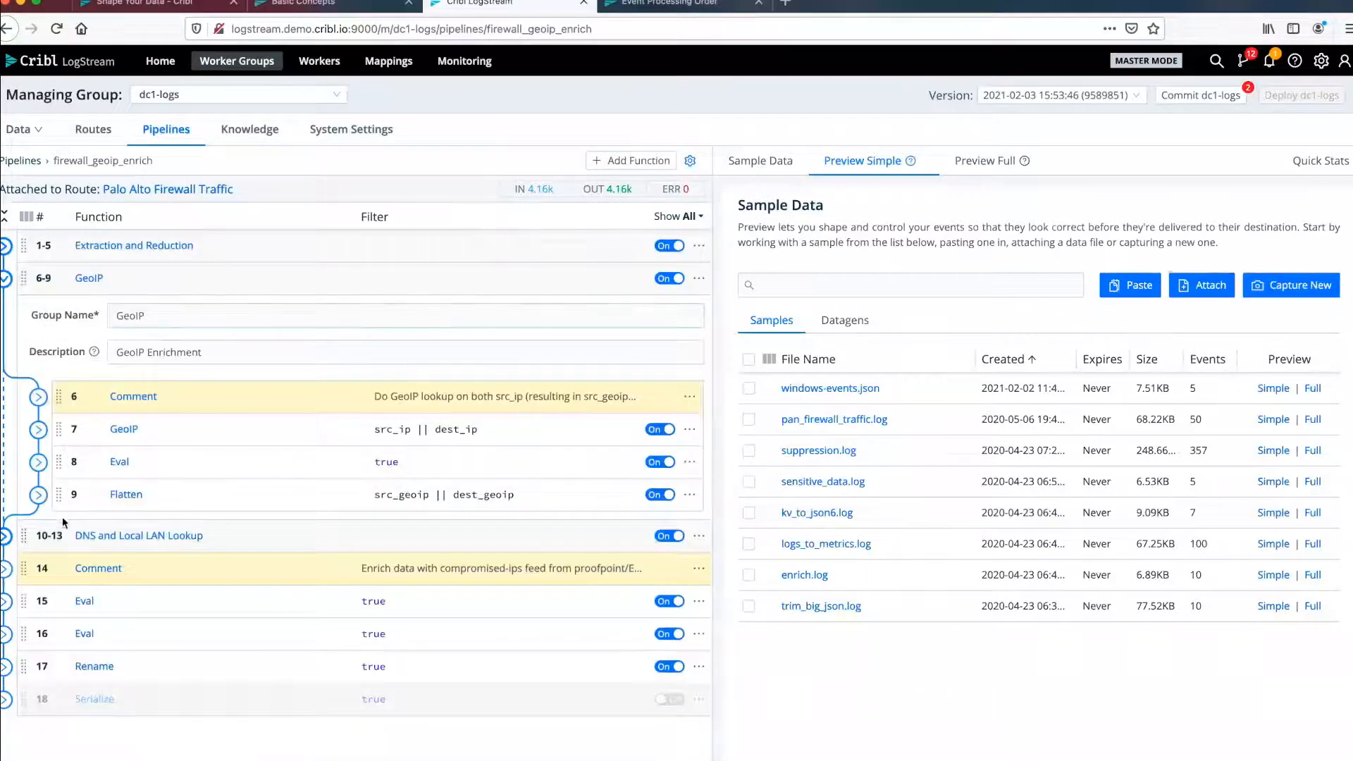
Inspect the functions in the DNS and Local LAN Lookup group and the GeoIP group, leaving both groups collapsed.
left_click(6, 537)
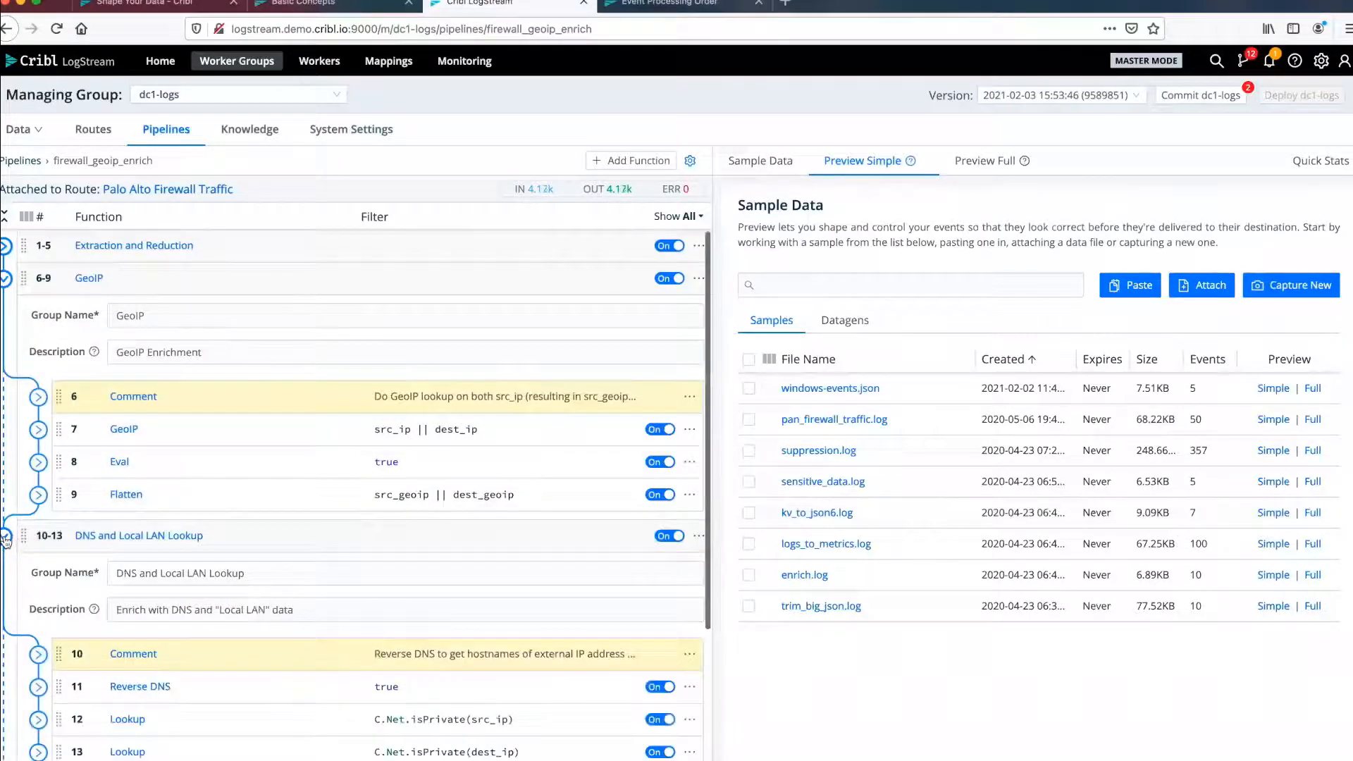
scroll(6, 537, "down", 2)
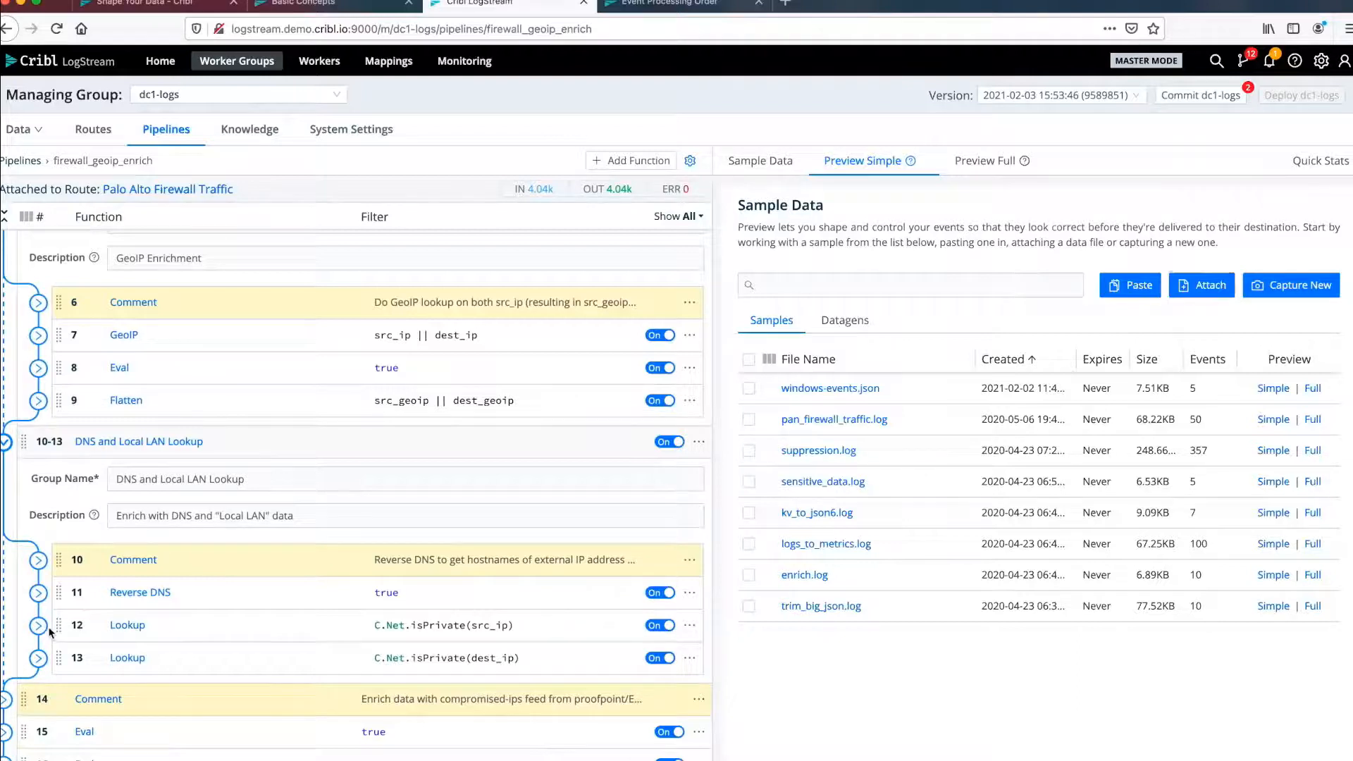
scroll(84, 429, "up", 2)
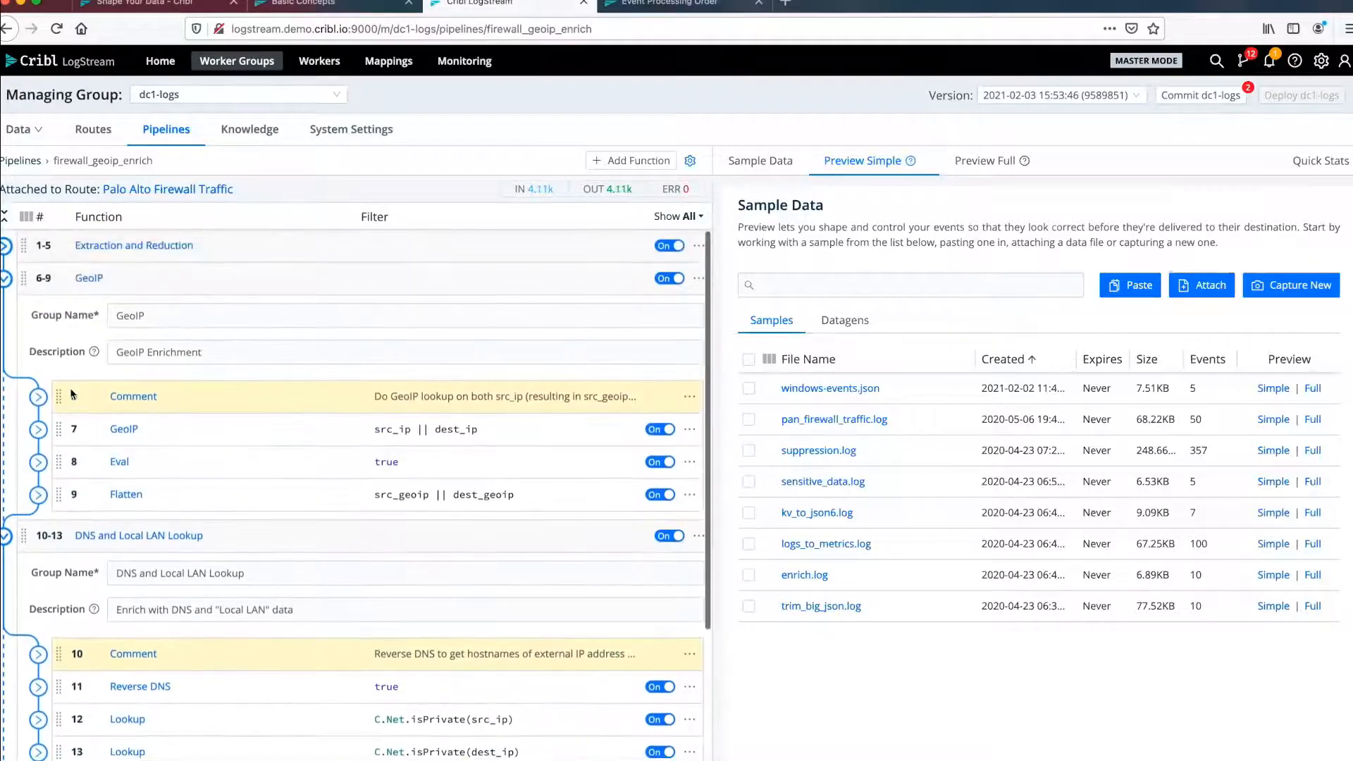
left_click(5, 279)
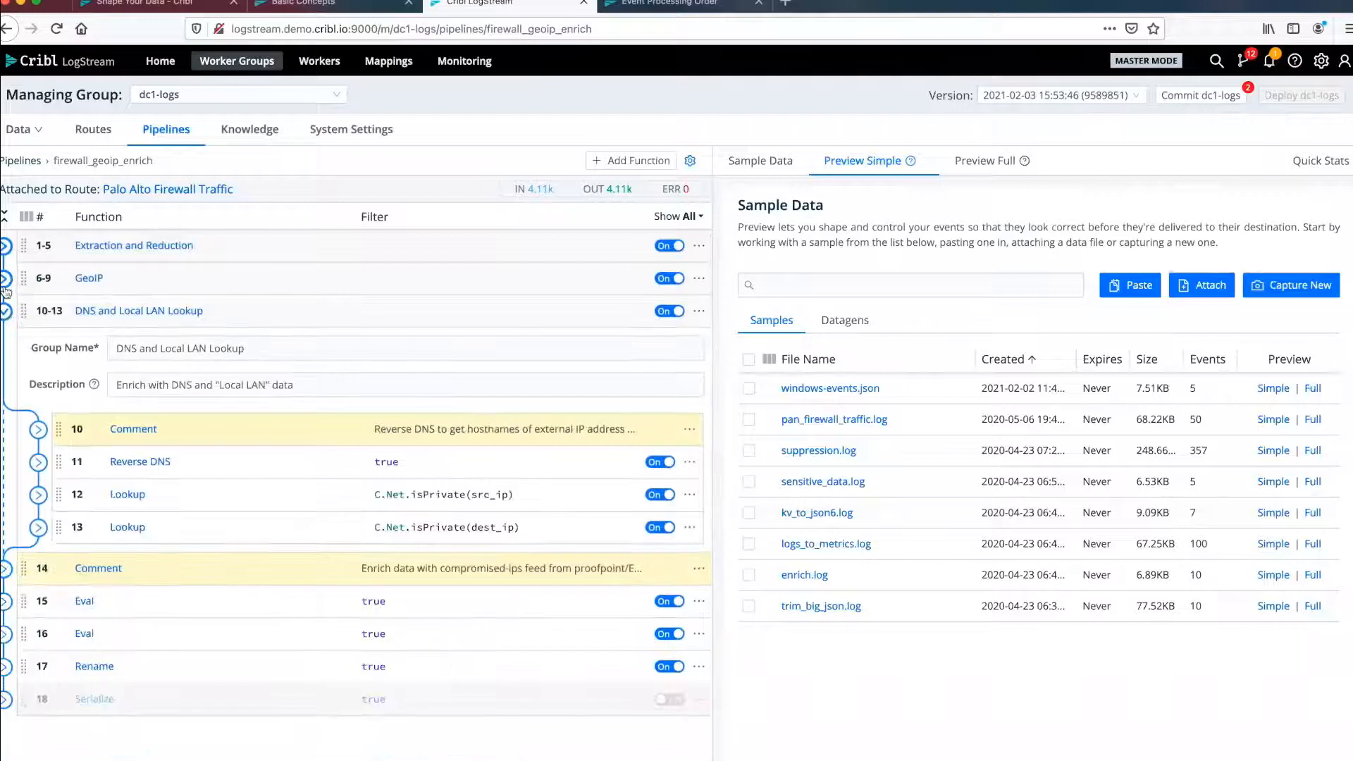
left_click(6, 311)
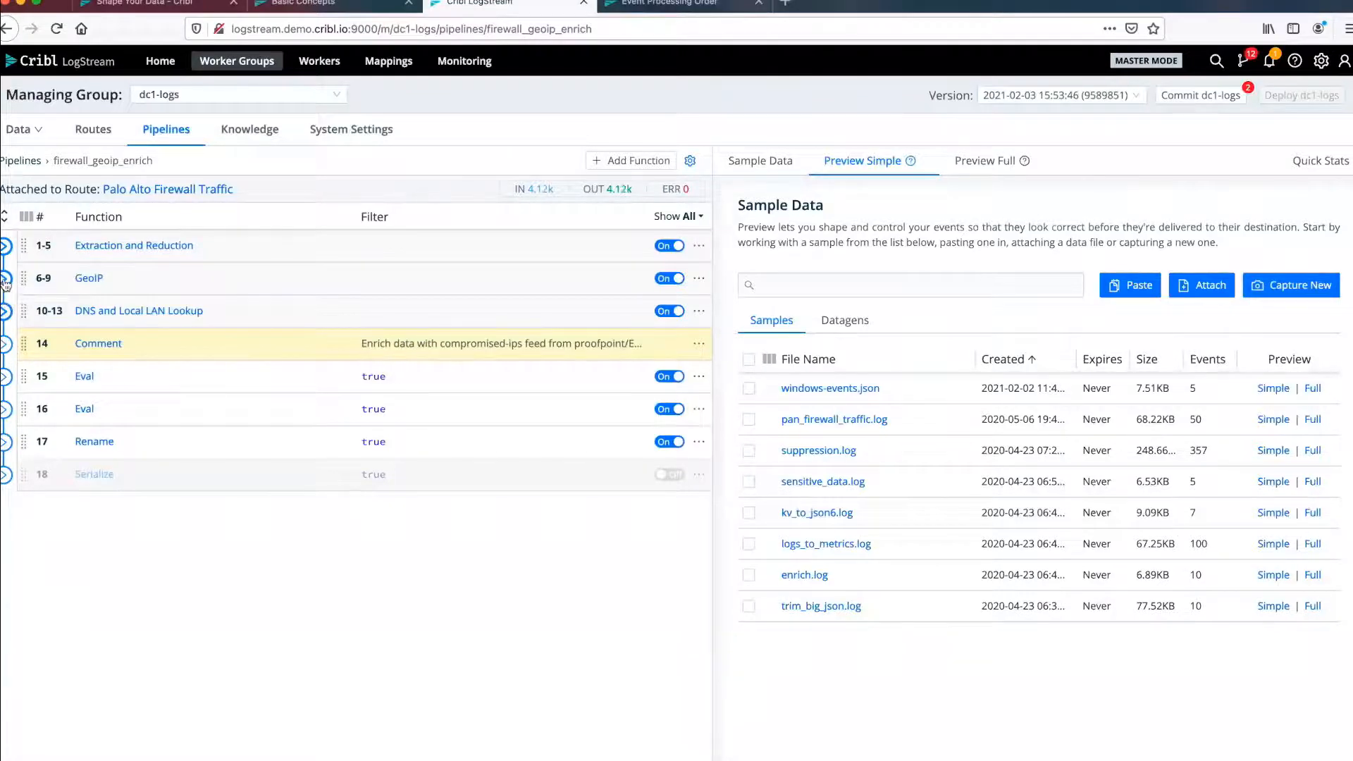
left_click(6, 281)
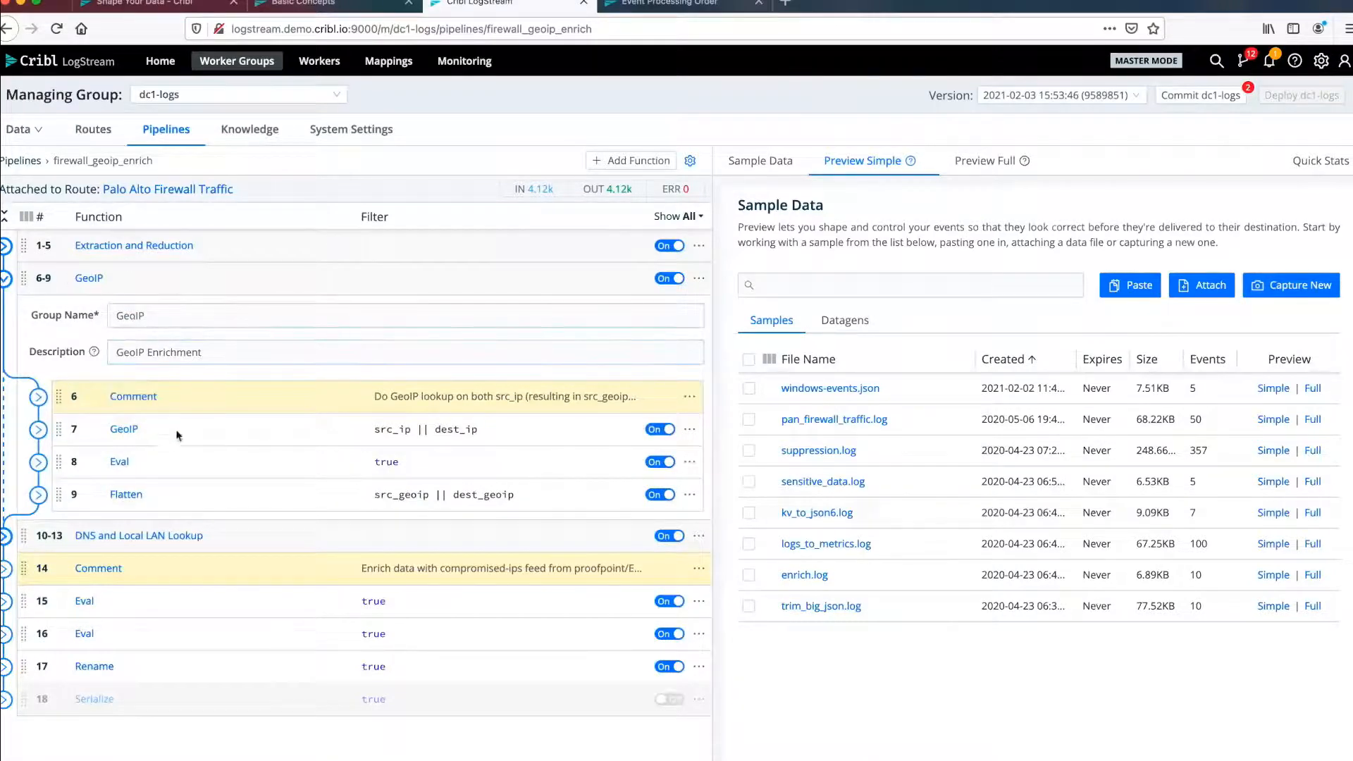
left_click(5, 278)
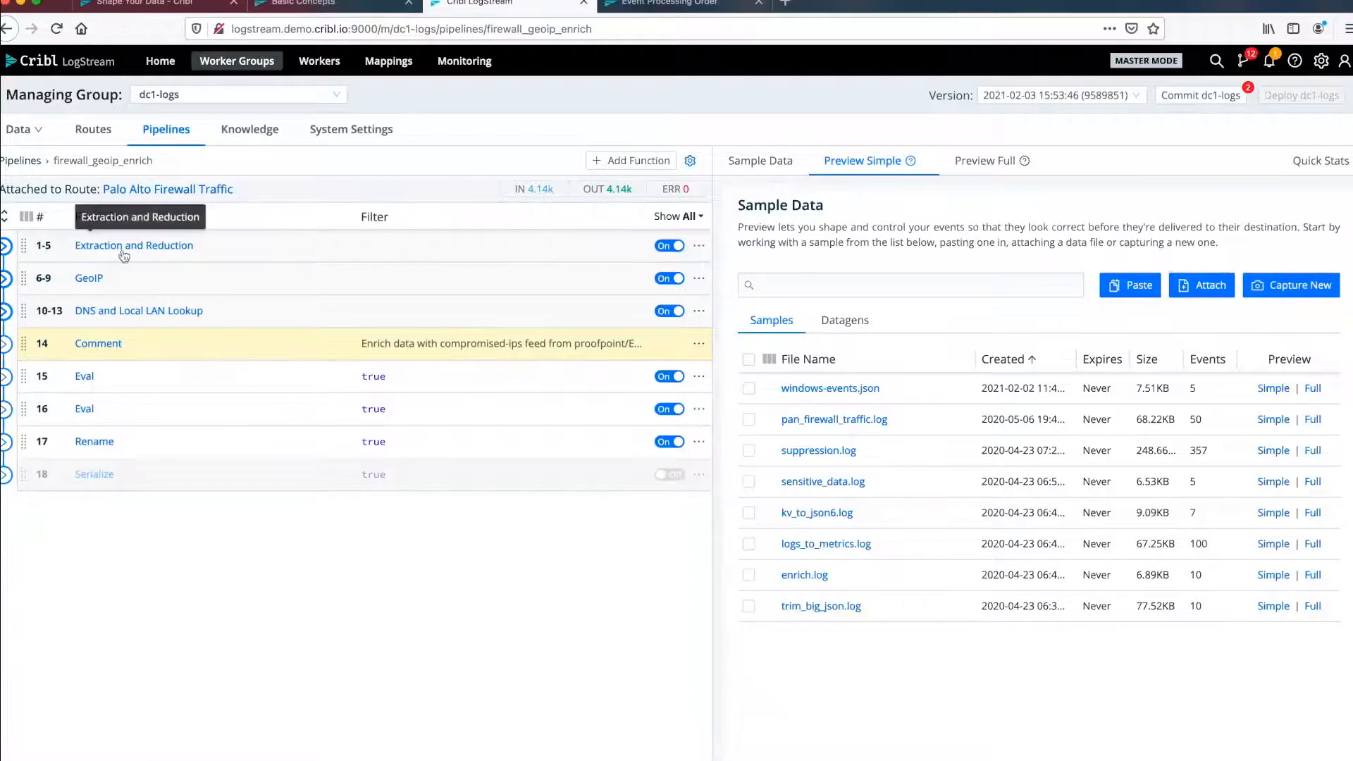
Open the dc1-logs group's masking pipeline and expand its Mask function.
left_click(163, 136)
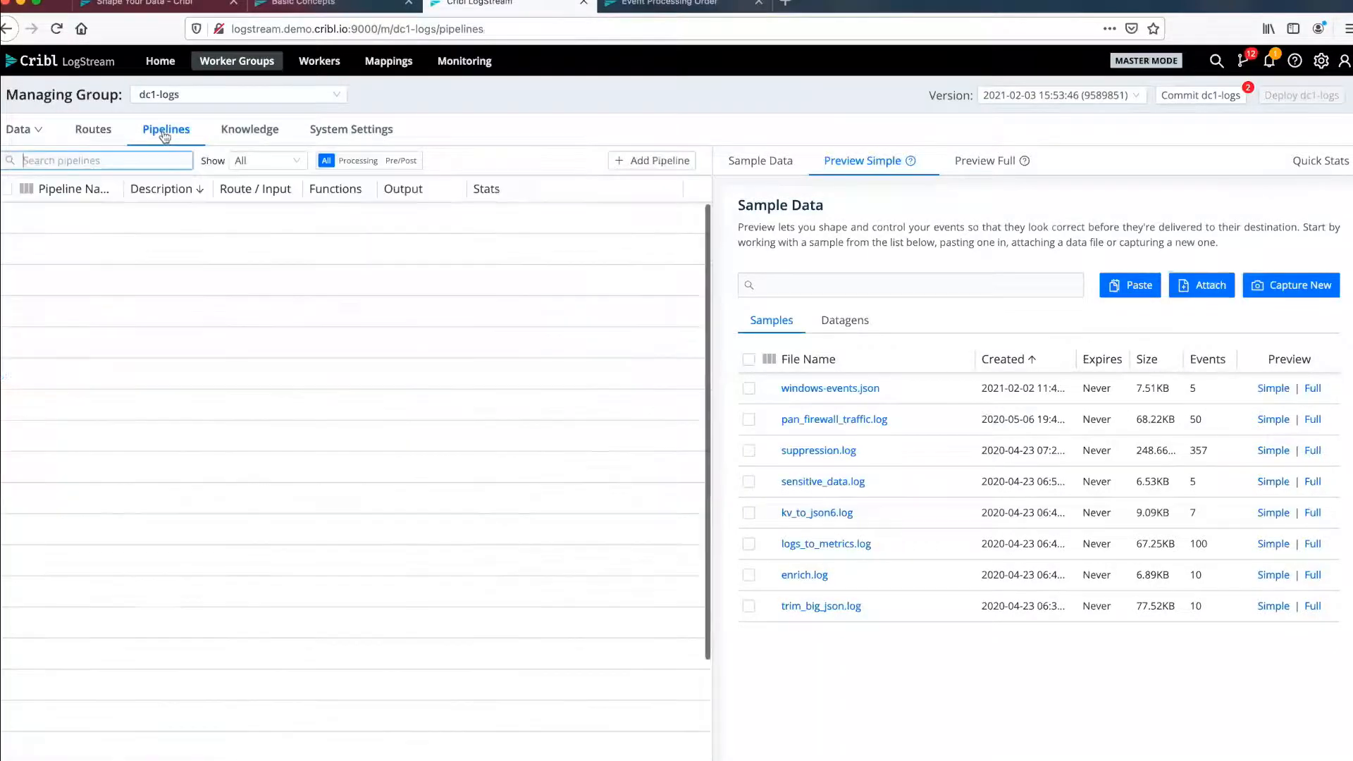
scroll(155, 380, "down", 3)
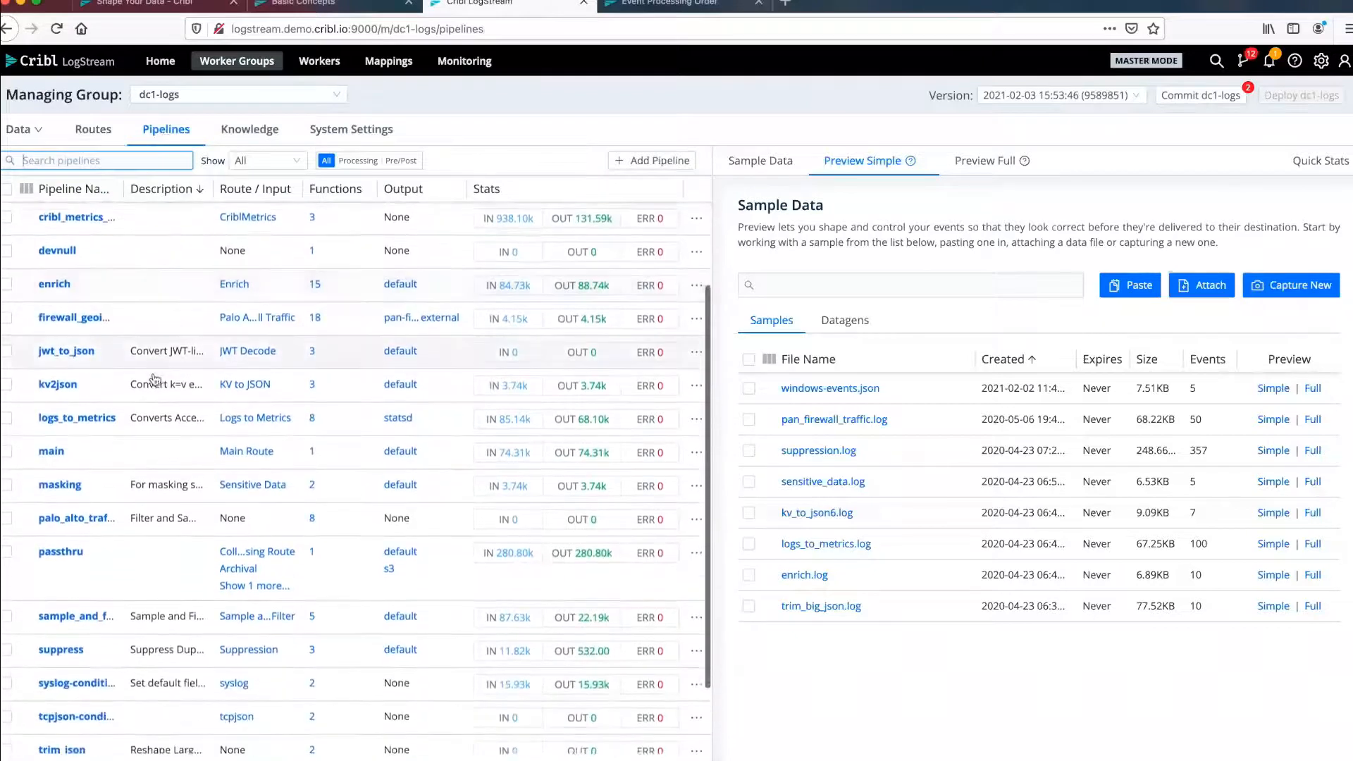
left_click(69, 476)
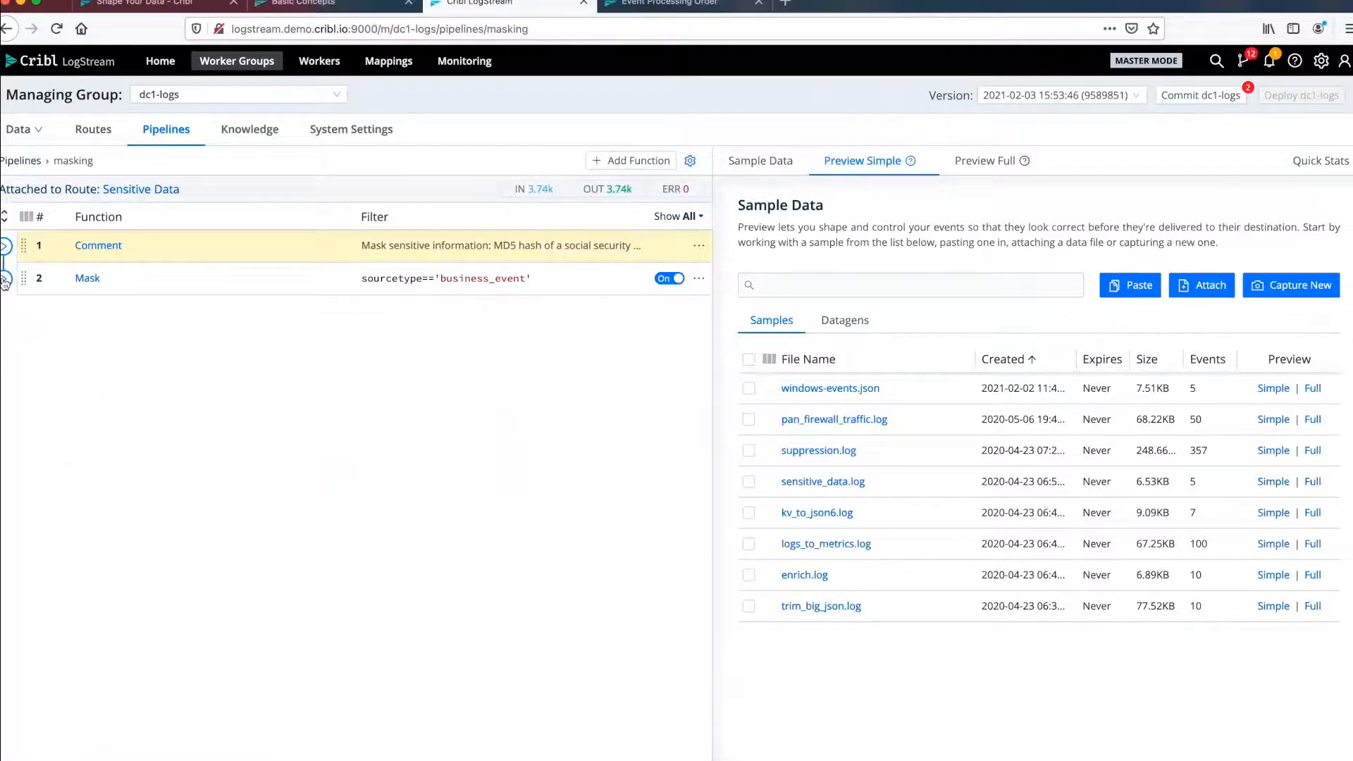
left_click(5, 280)
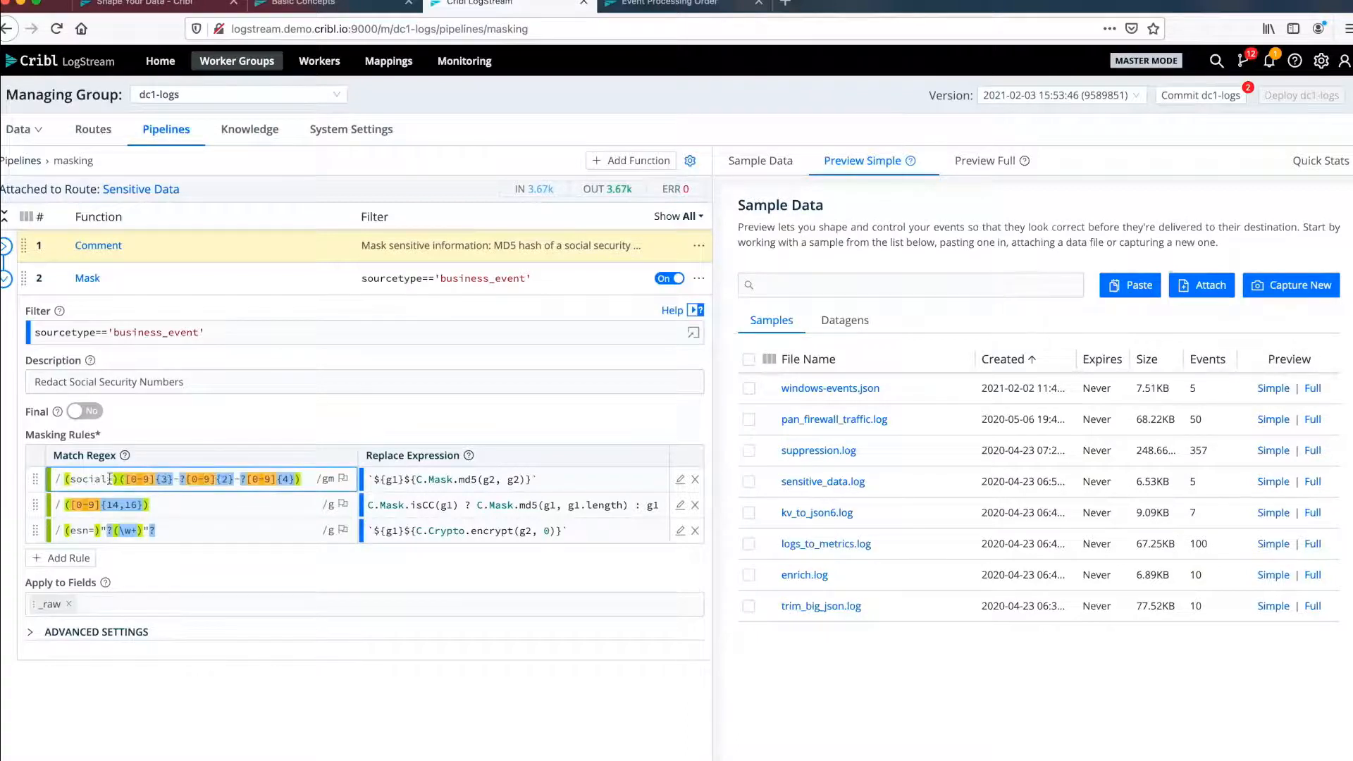
Review the replace expressions of the Mask function's three masking rules.
left_click(409, 471)
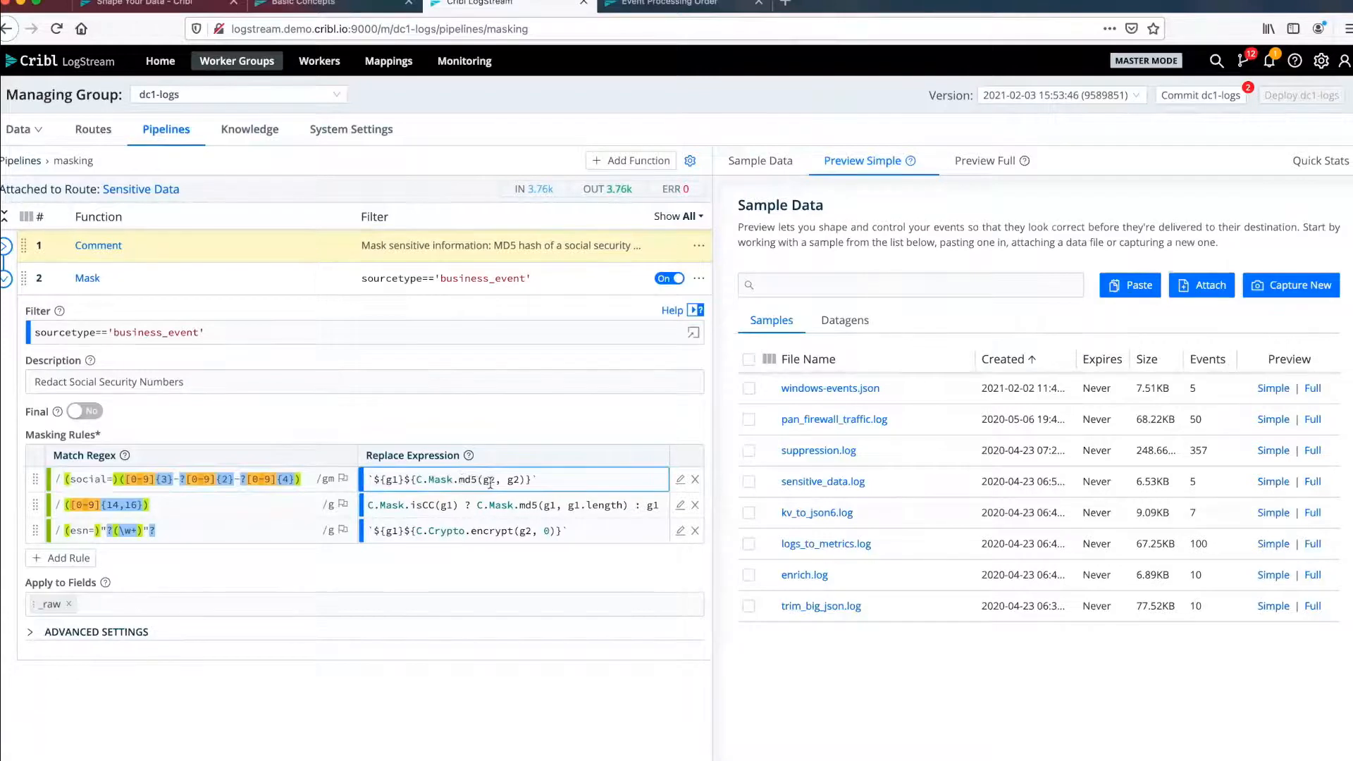
left_click(386, 497)
left_click(416, 530)
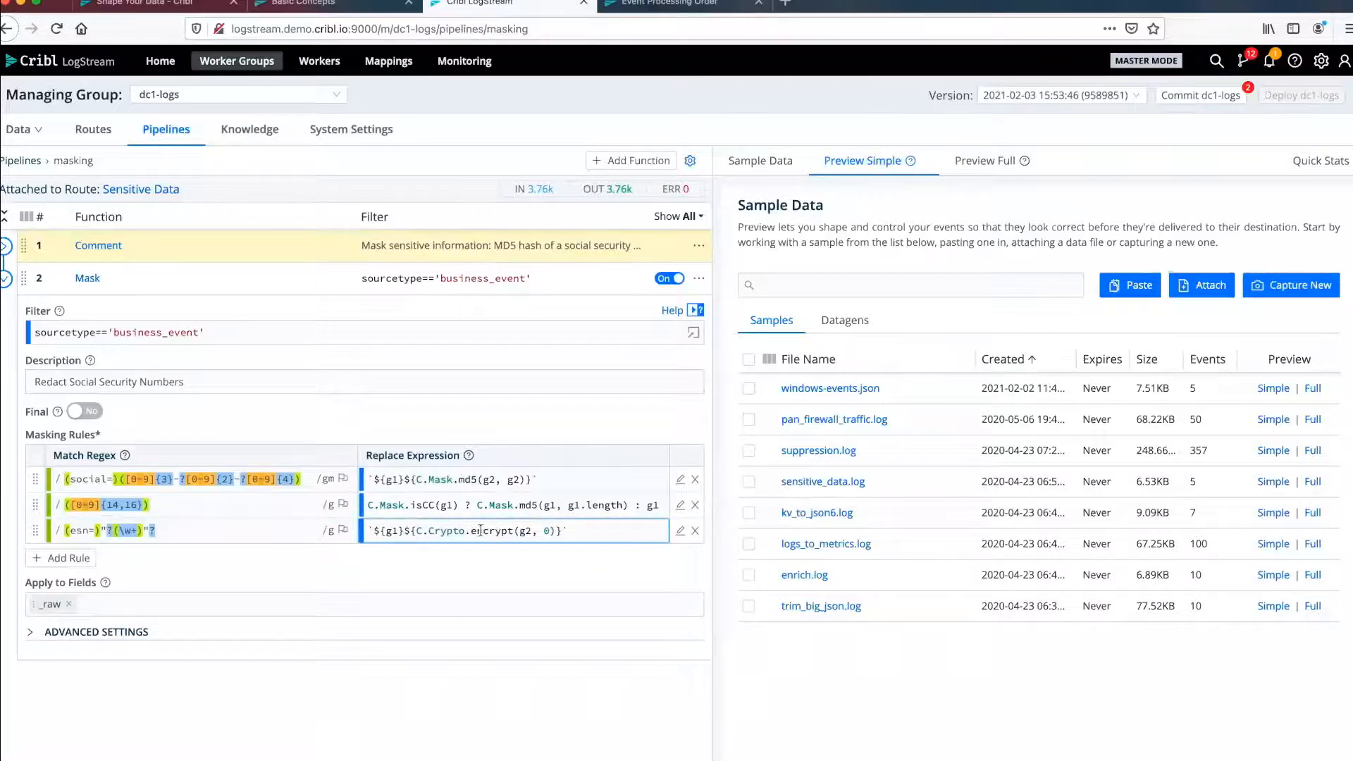
Open the social security masking rule in the expanded editor and load sensitive_data.log as its sample input.
left_click(680, 481)
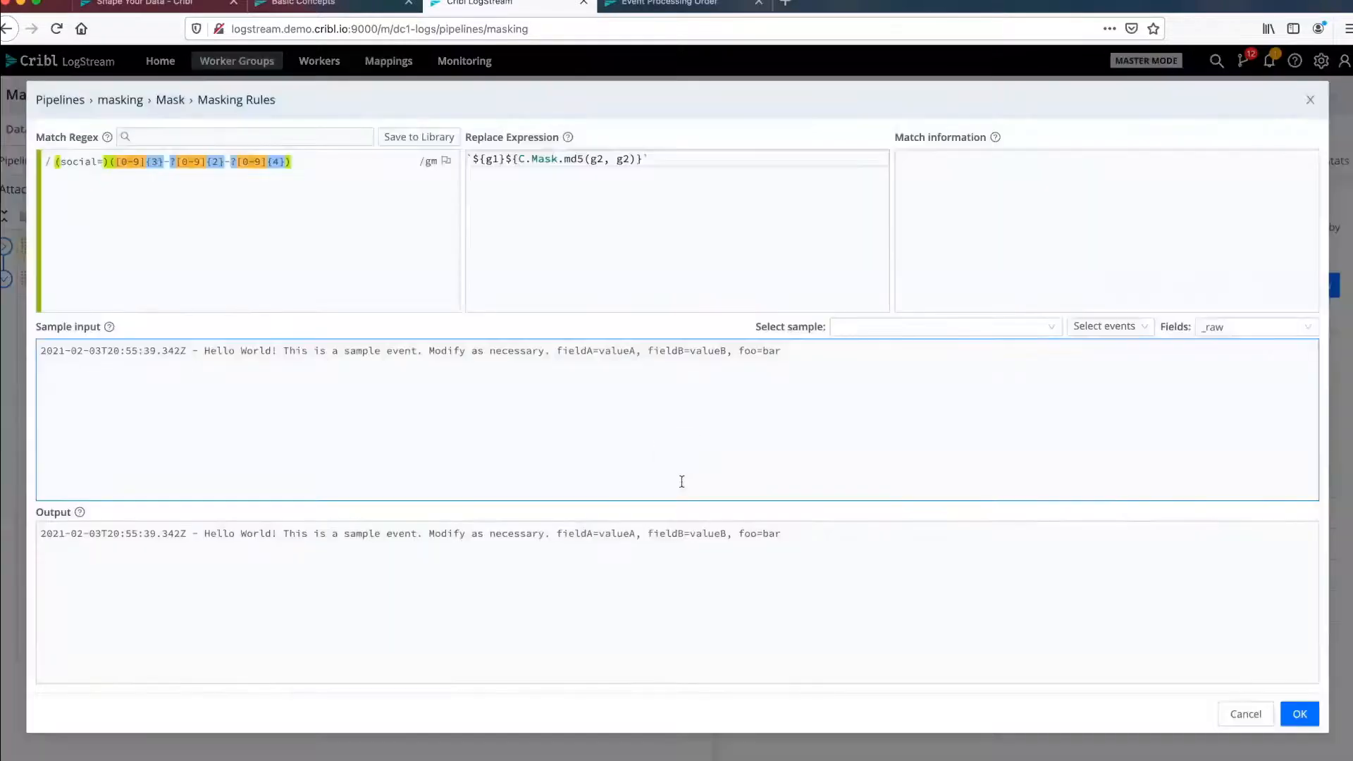
left_click(974, 331)
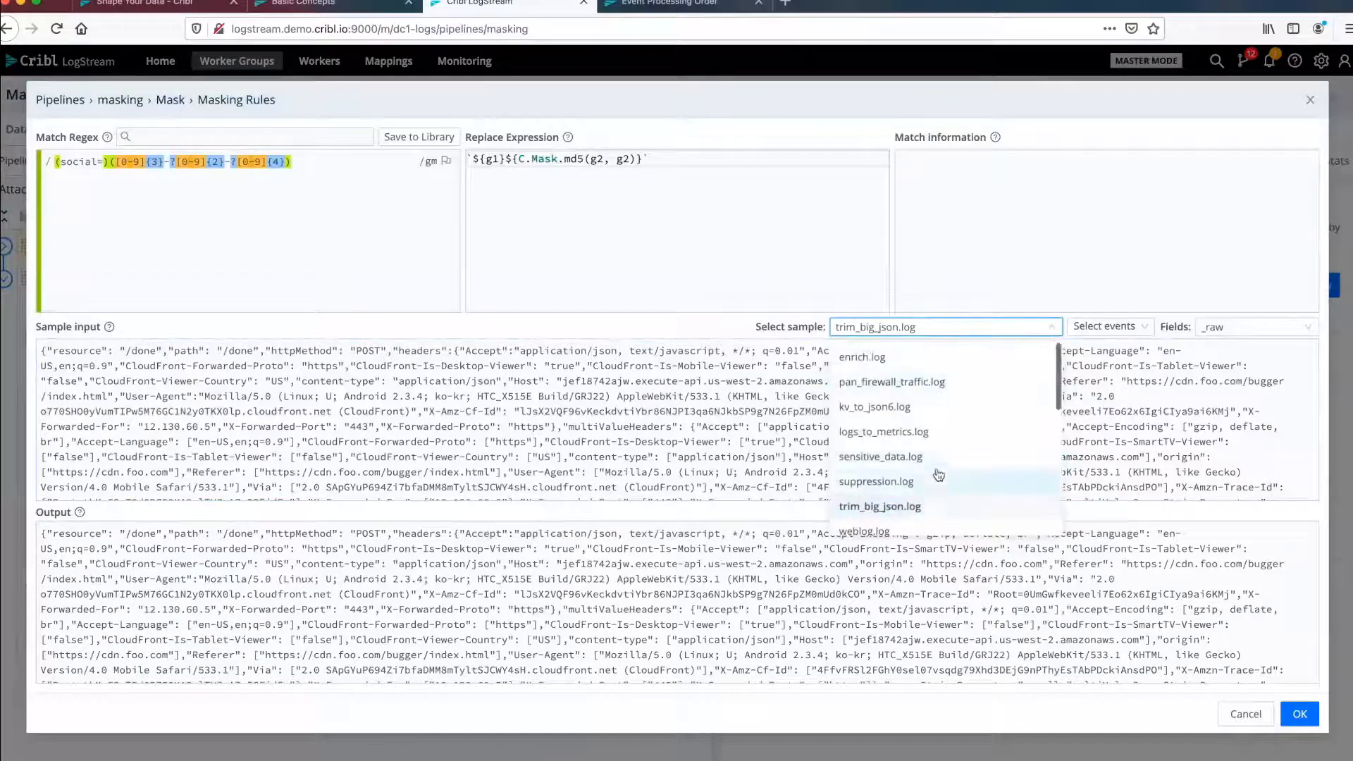
scroll(937, 475, "down", 5)
scroll(937, 475, "up", 5)
left_click(927, 456)
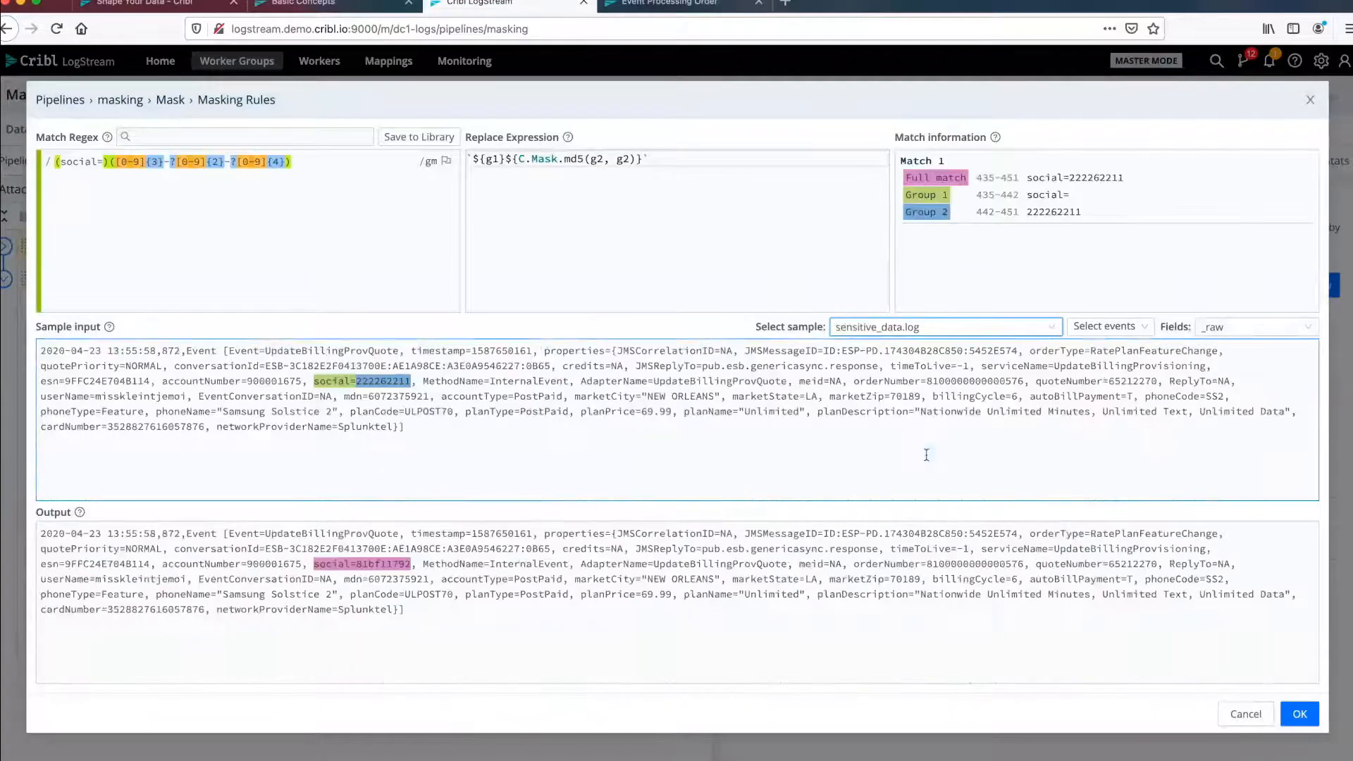
Examine the rule's match regex, the C.Mask.md5 method help and the masked output, and close the editor without saving.
left_click(434, 286)
left_click(273, 169)
left_click(257, 168)
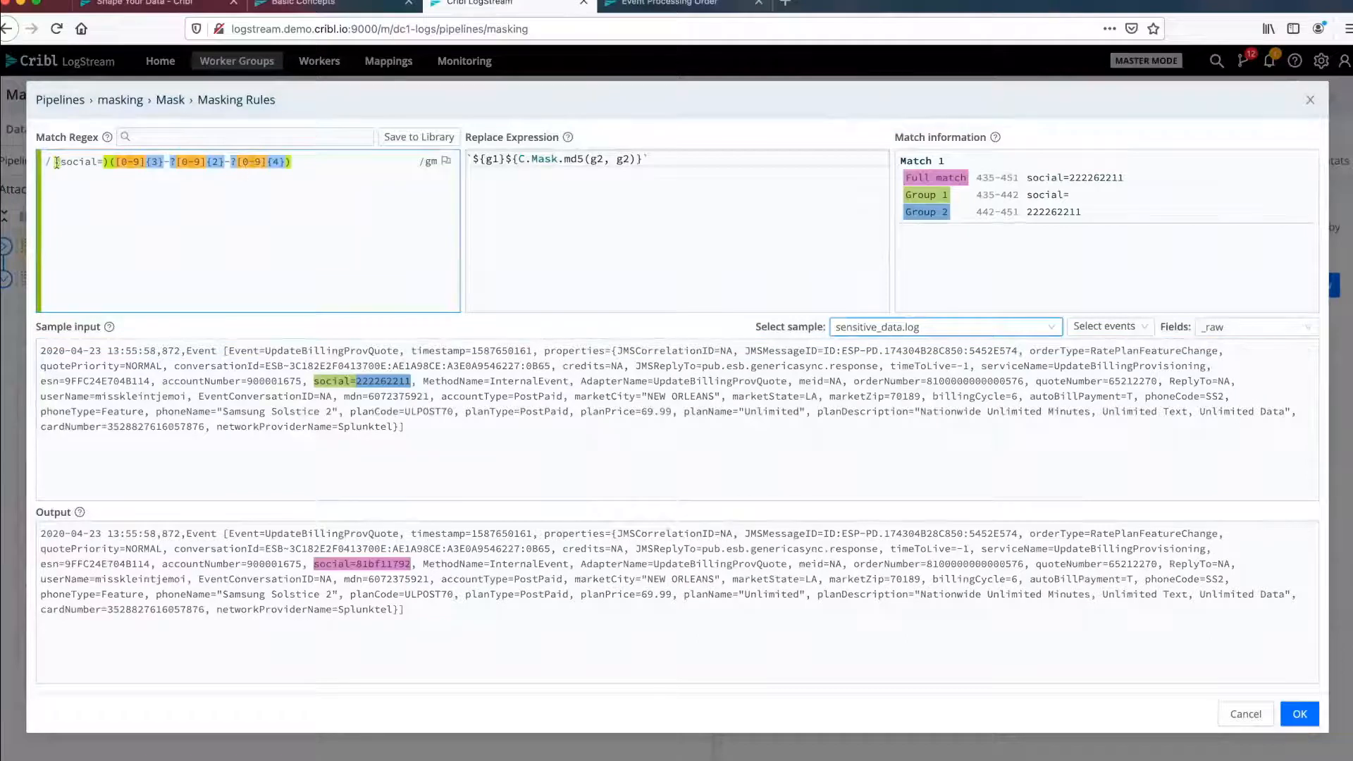
left_click(498, 162)
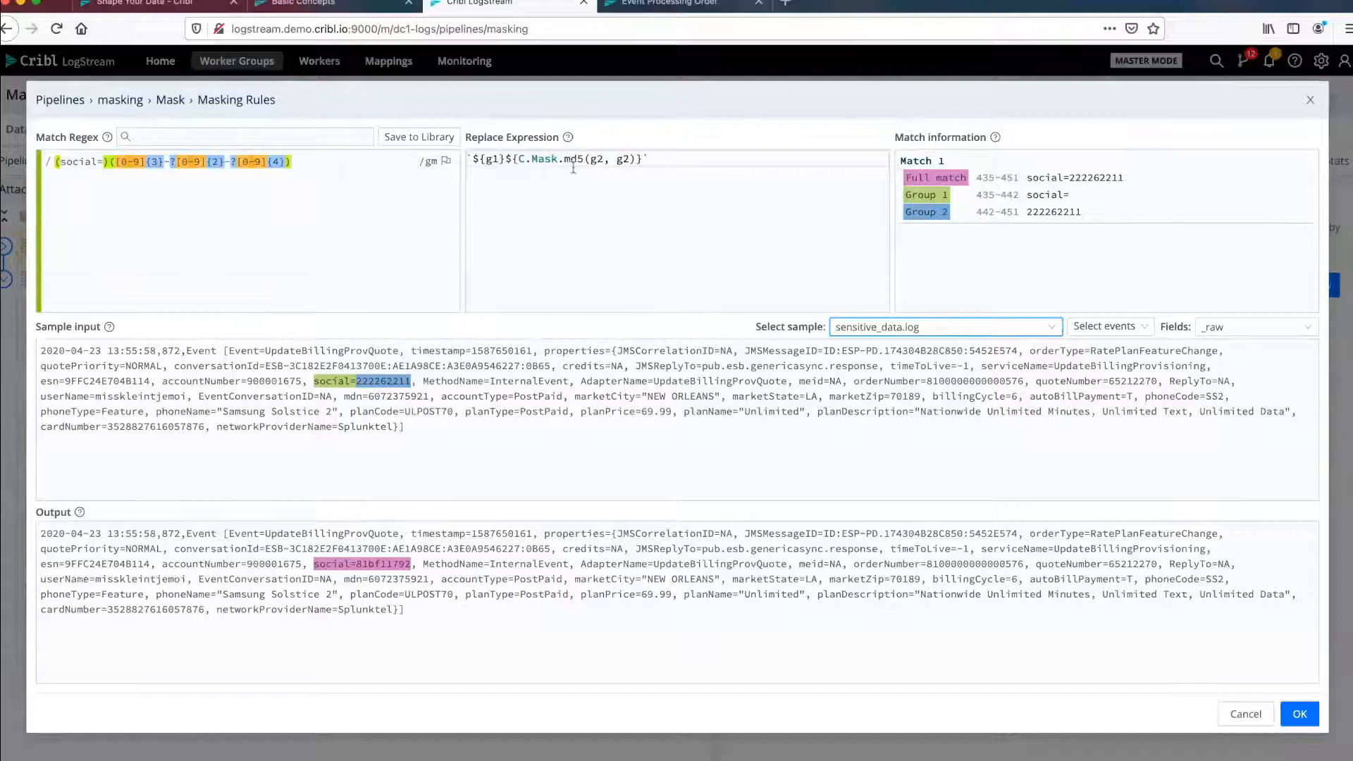
mouse_move(565, 163)
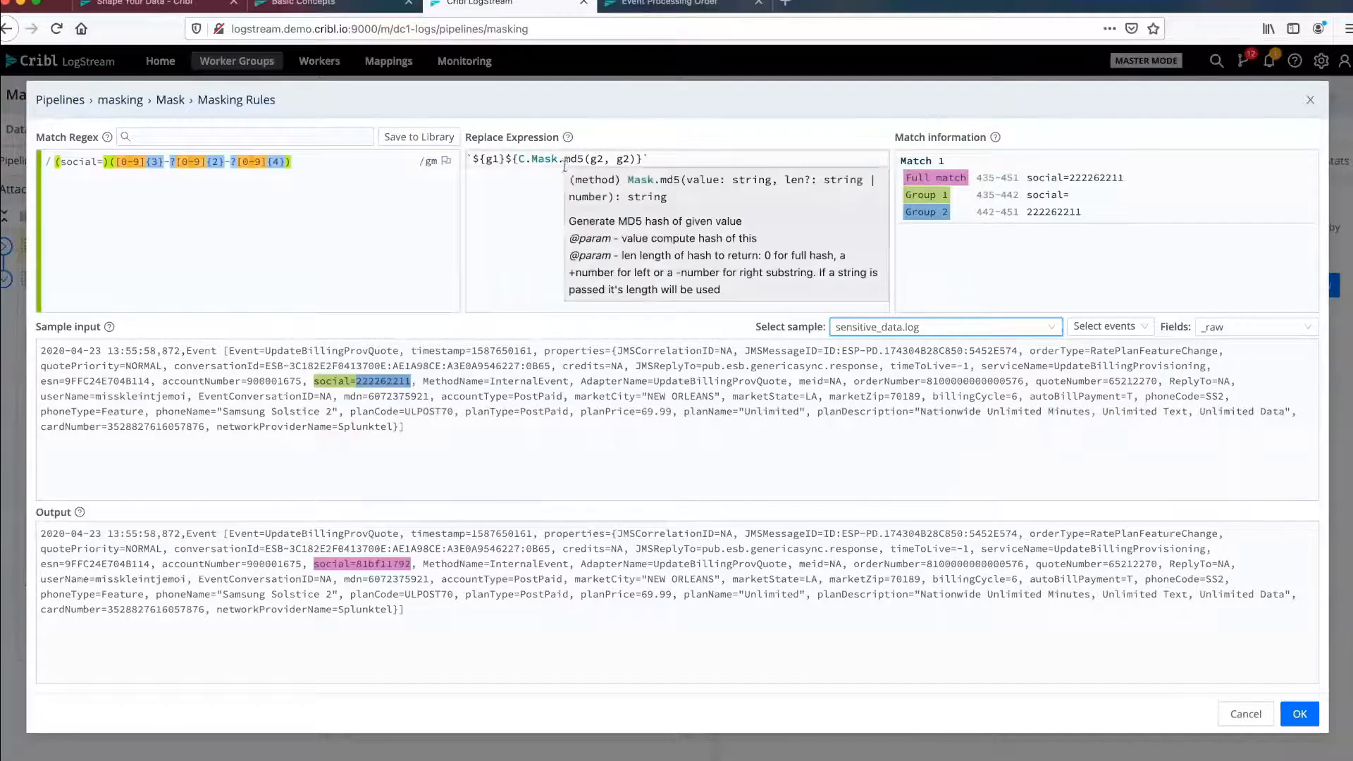
left_click(409, 391)
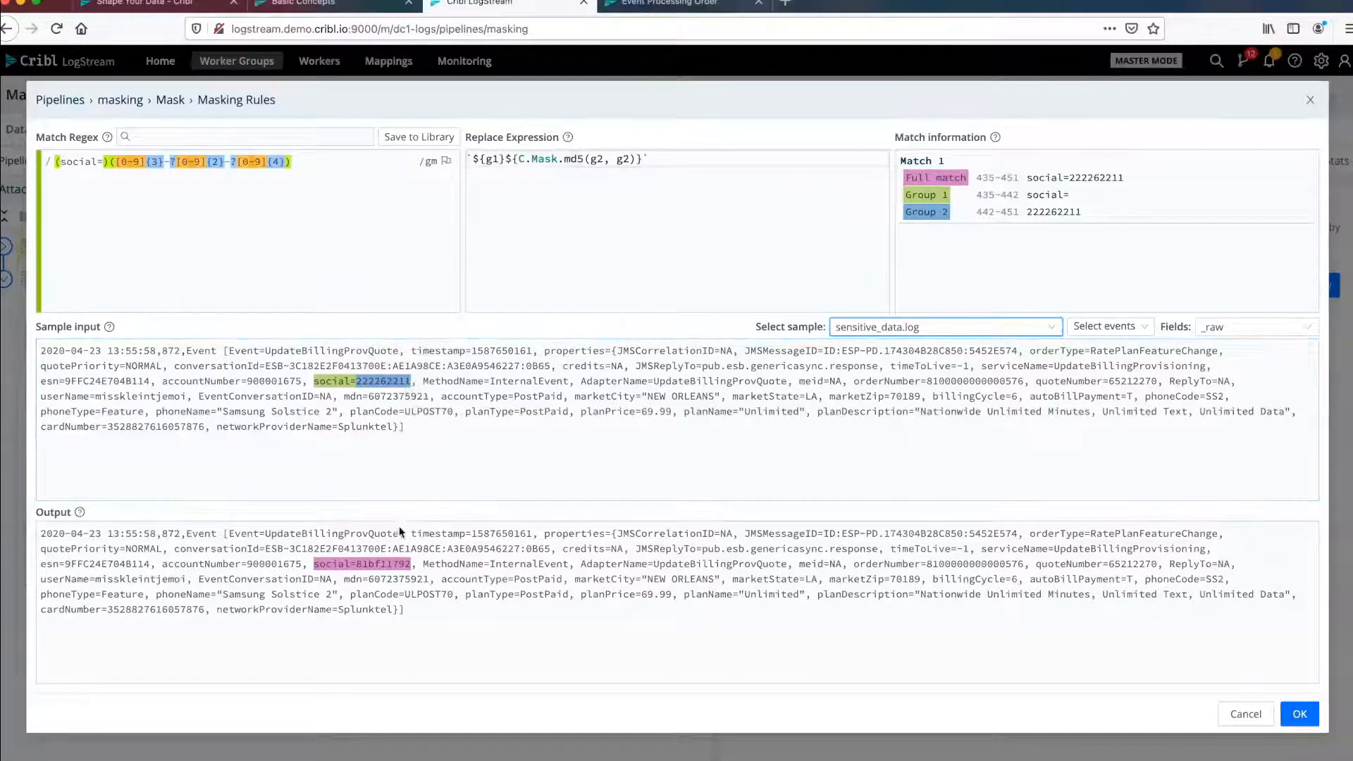
left_click(375, 485)
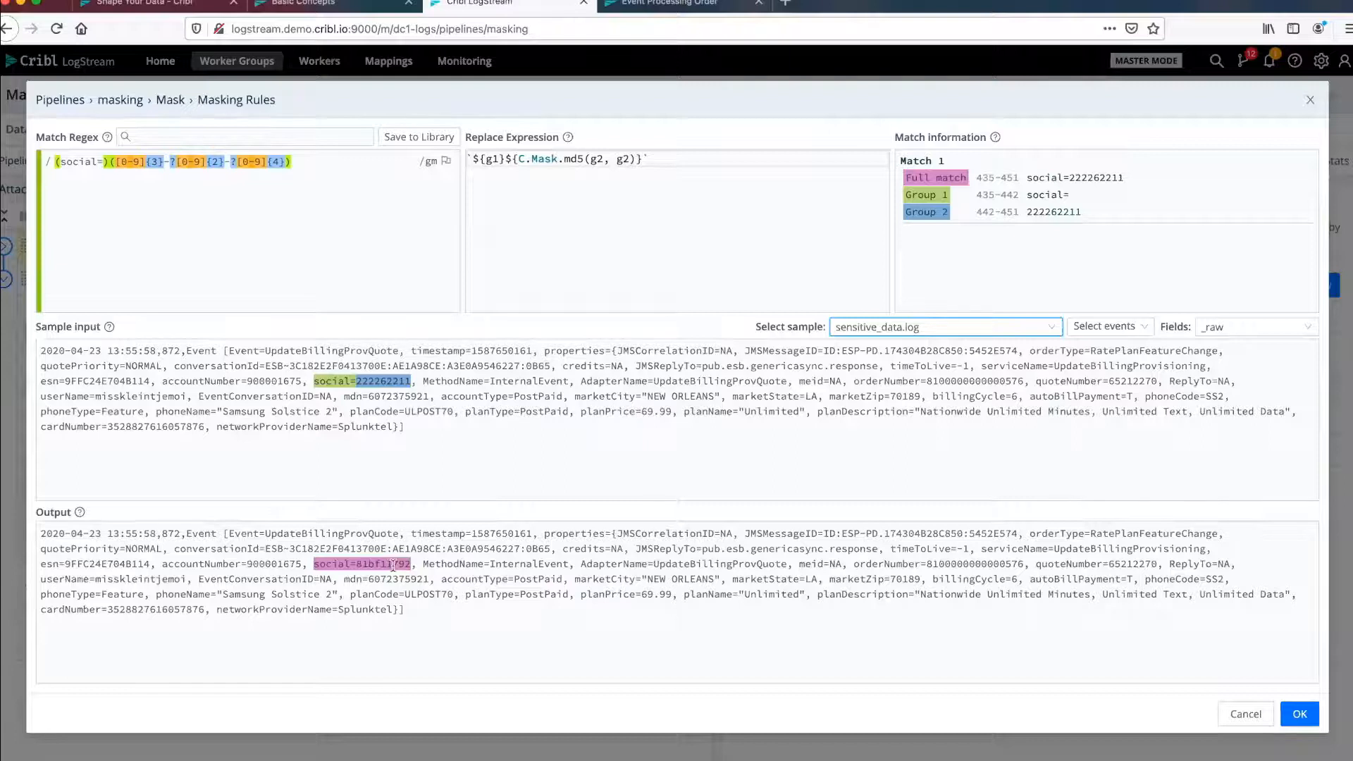
left_click(1245, 715)
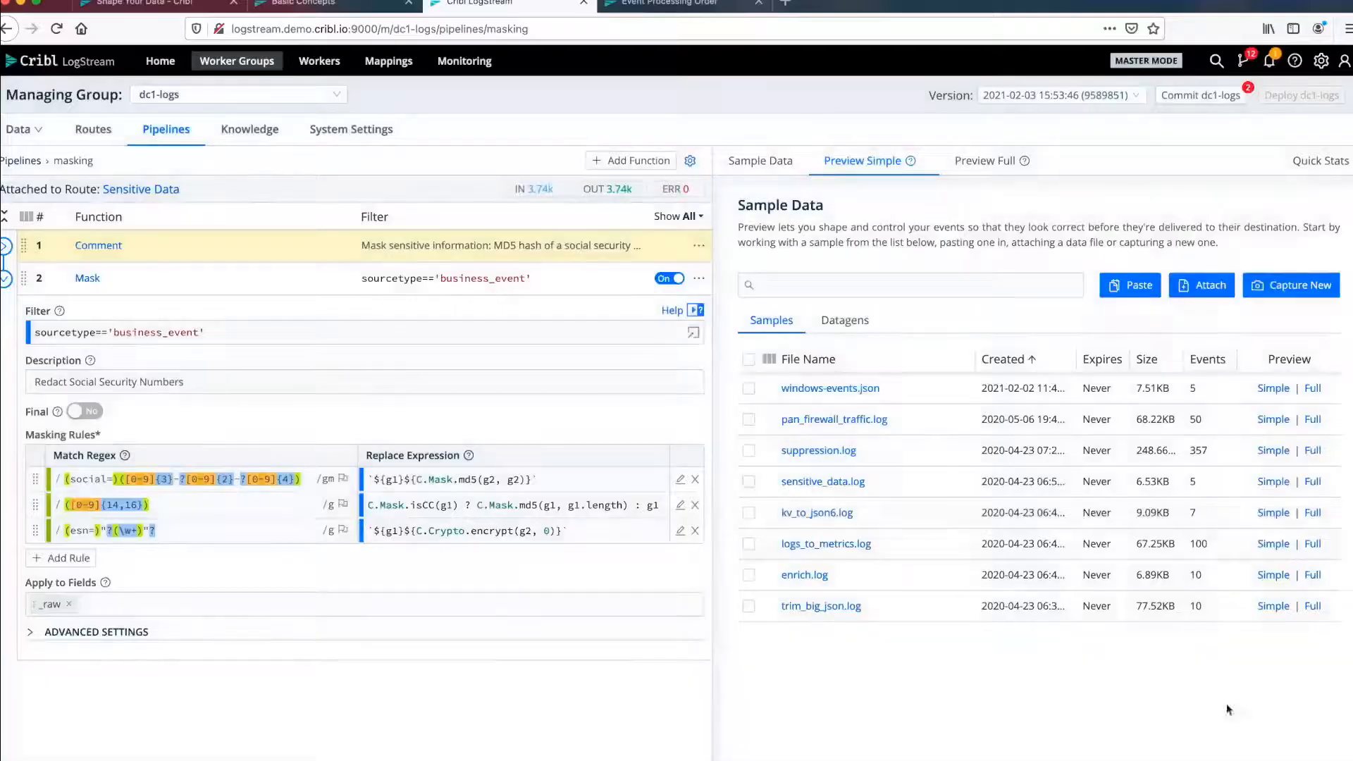
Return to the dc1-logs pipeline list, and switch to the Basic Concepts documentation page in the browser.
left_click(168, 131)
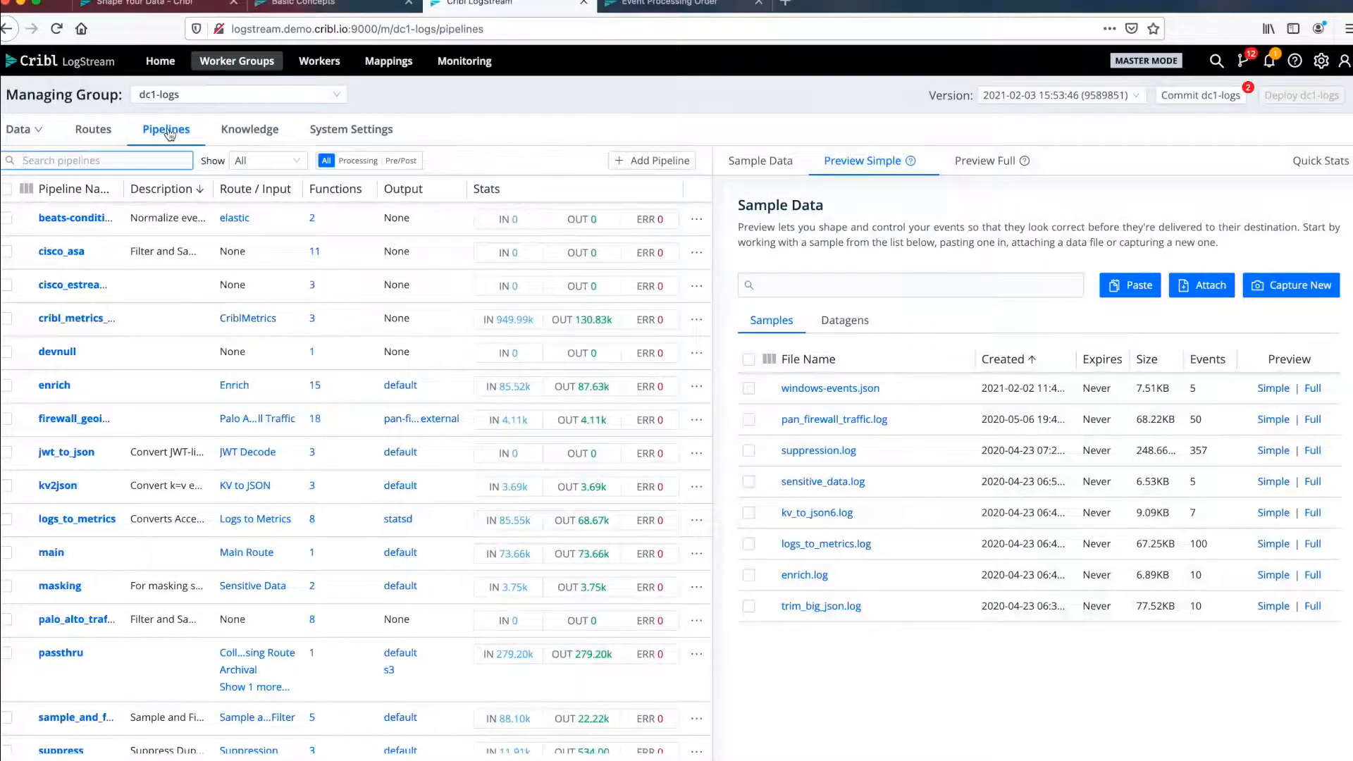
left_click(296, 4)
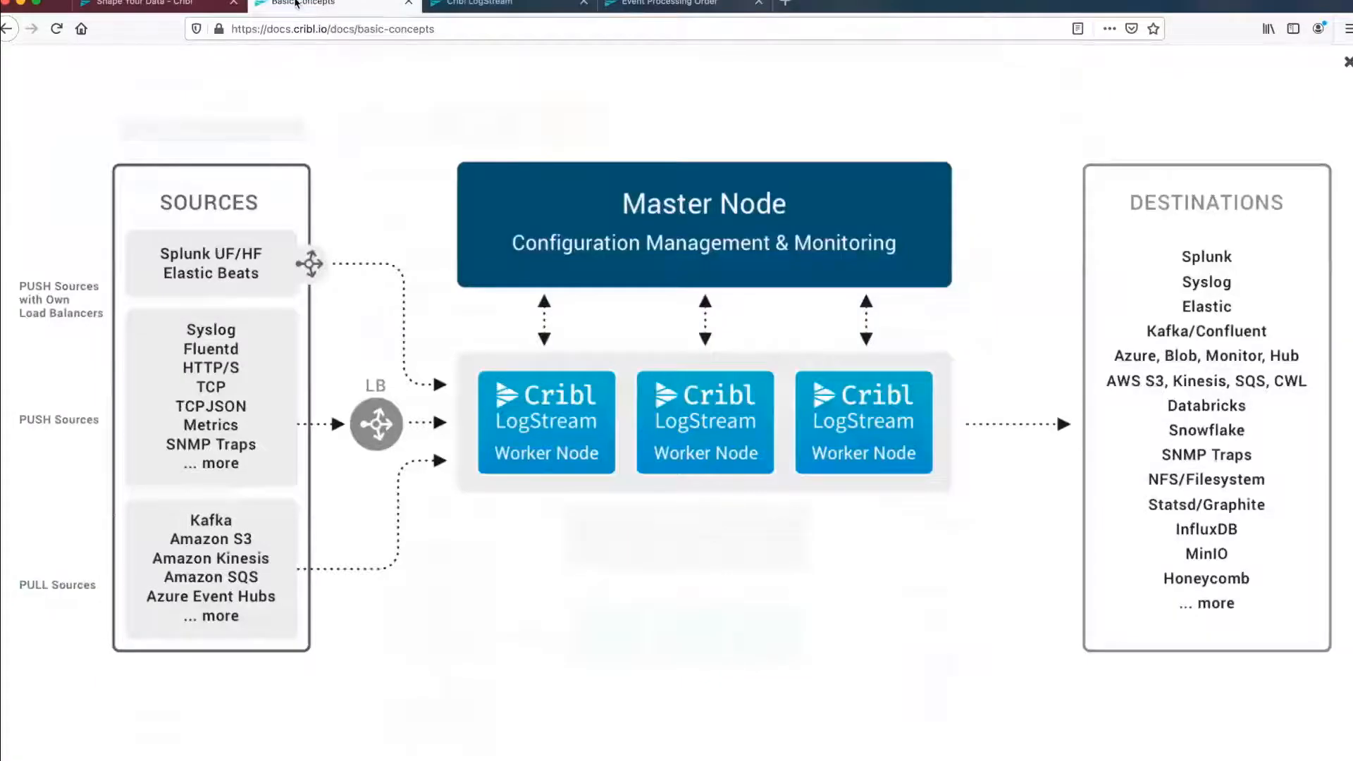
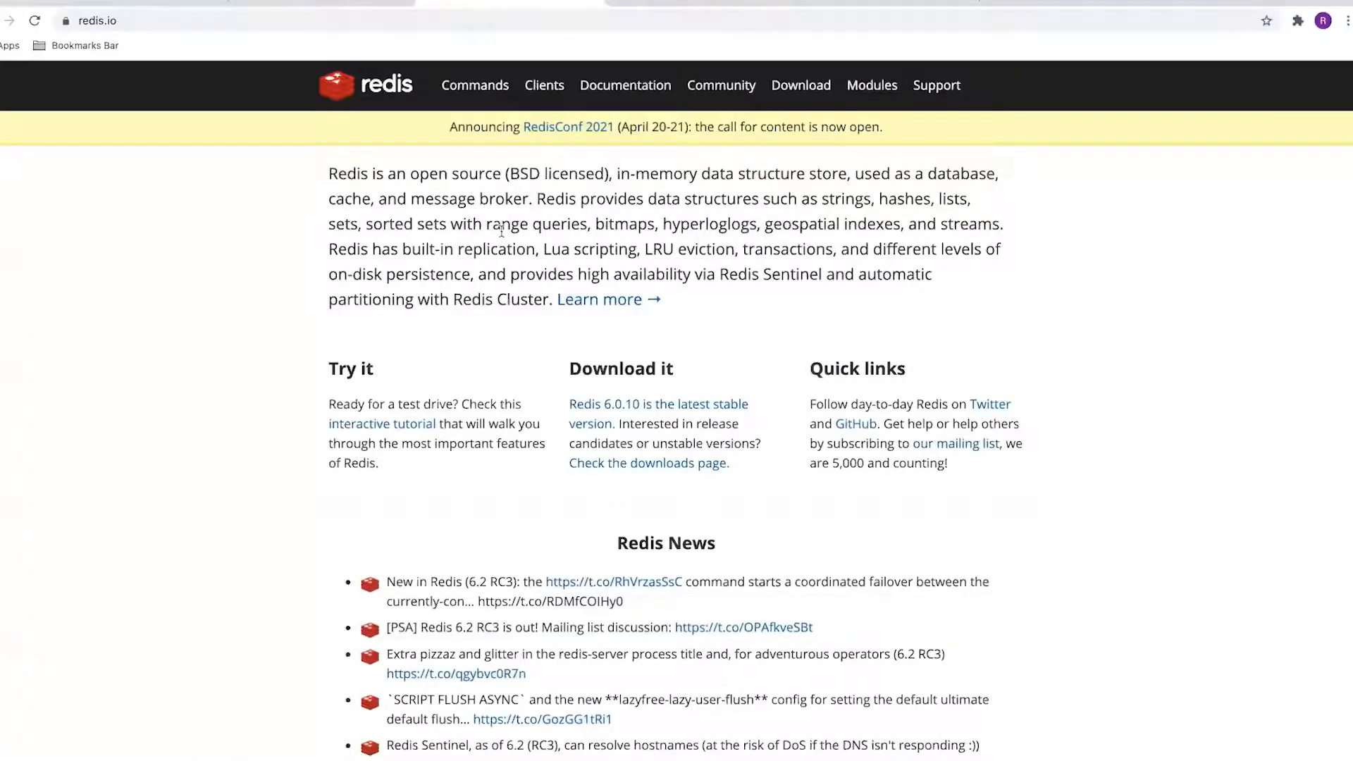
Switch from the Redis site to the Tutorialspoint Redis Hashes page and read through its Redis Hash Commands table.
scroll(501, 231, "up", 1)
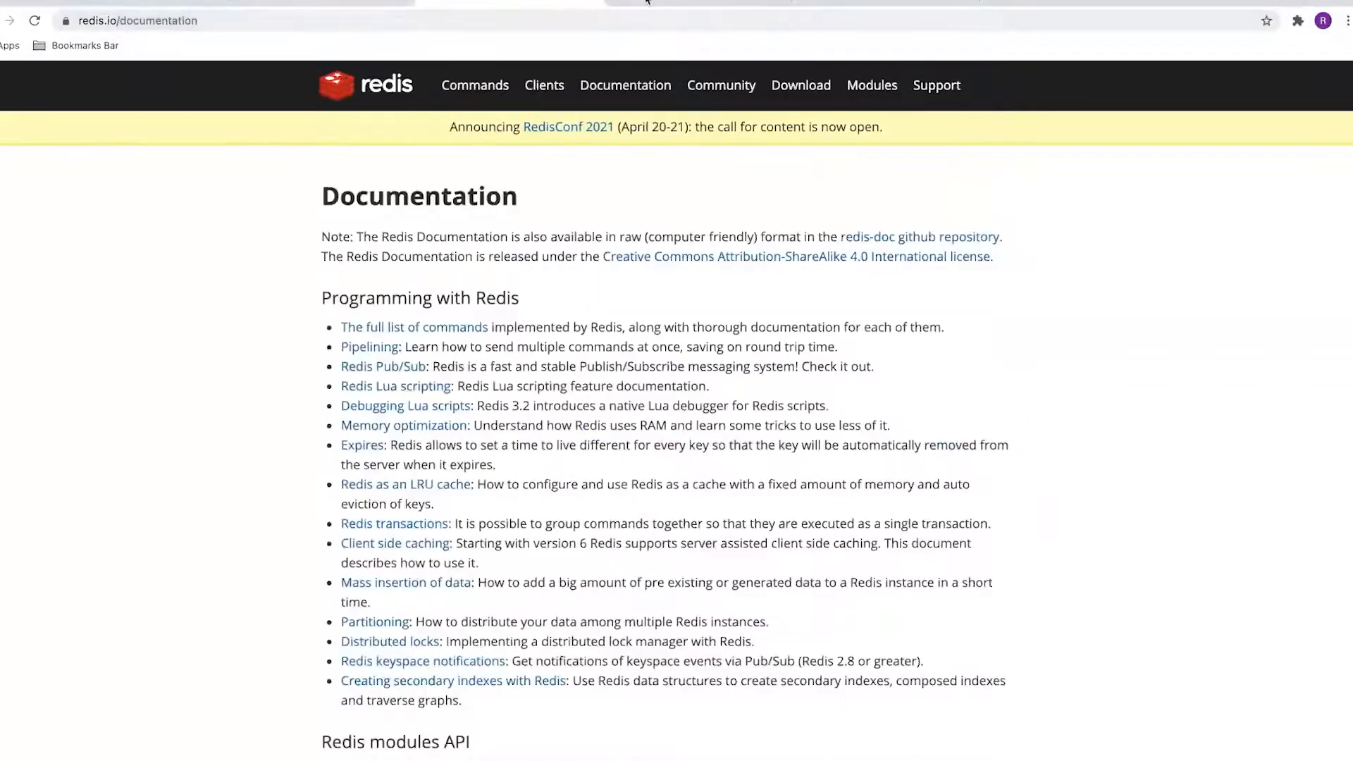
left_click(647, 2)
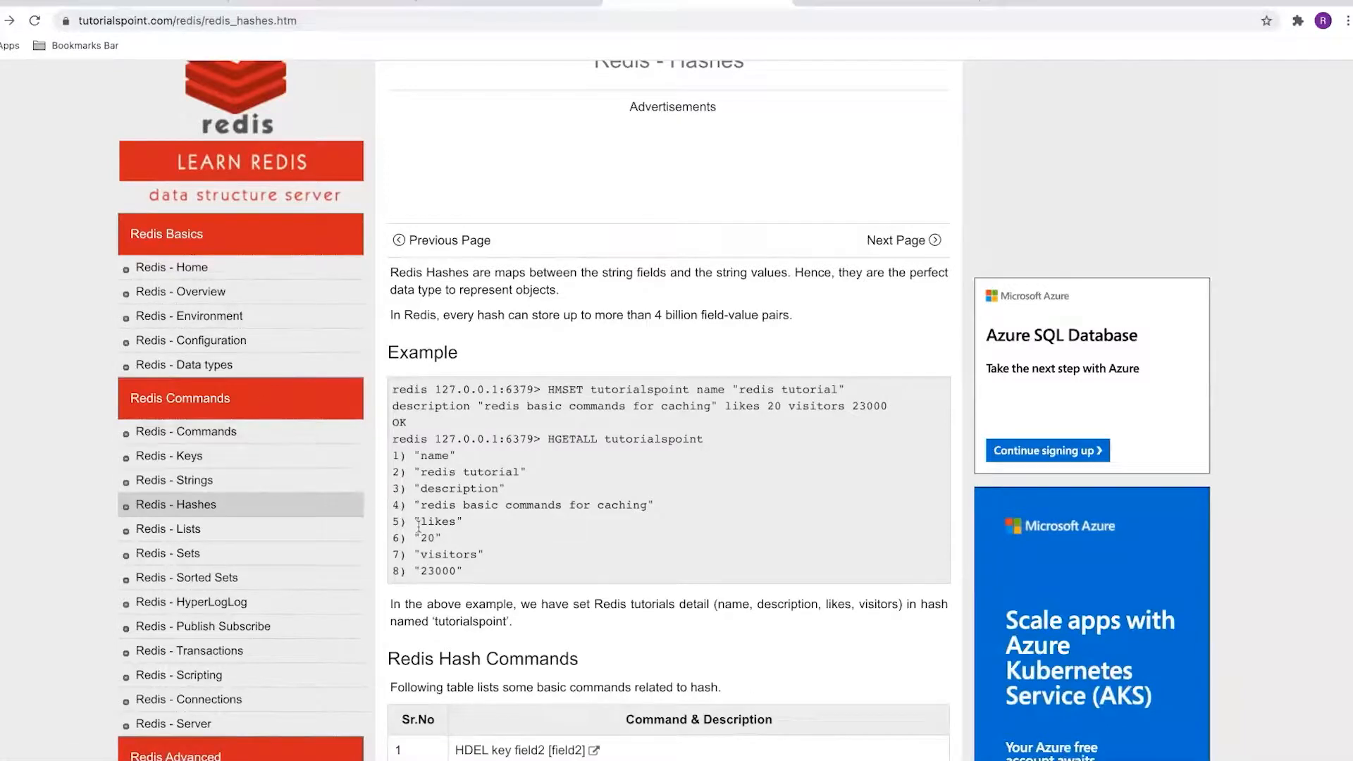
scroll(418, 528, "down", 8)
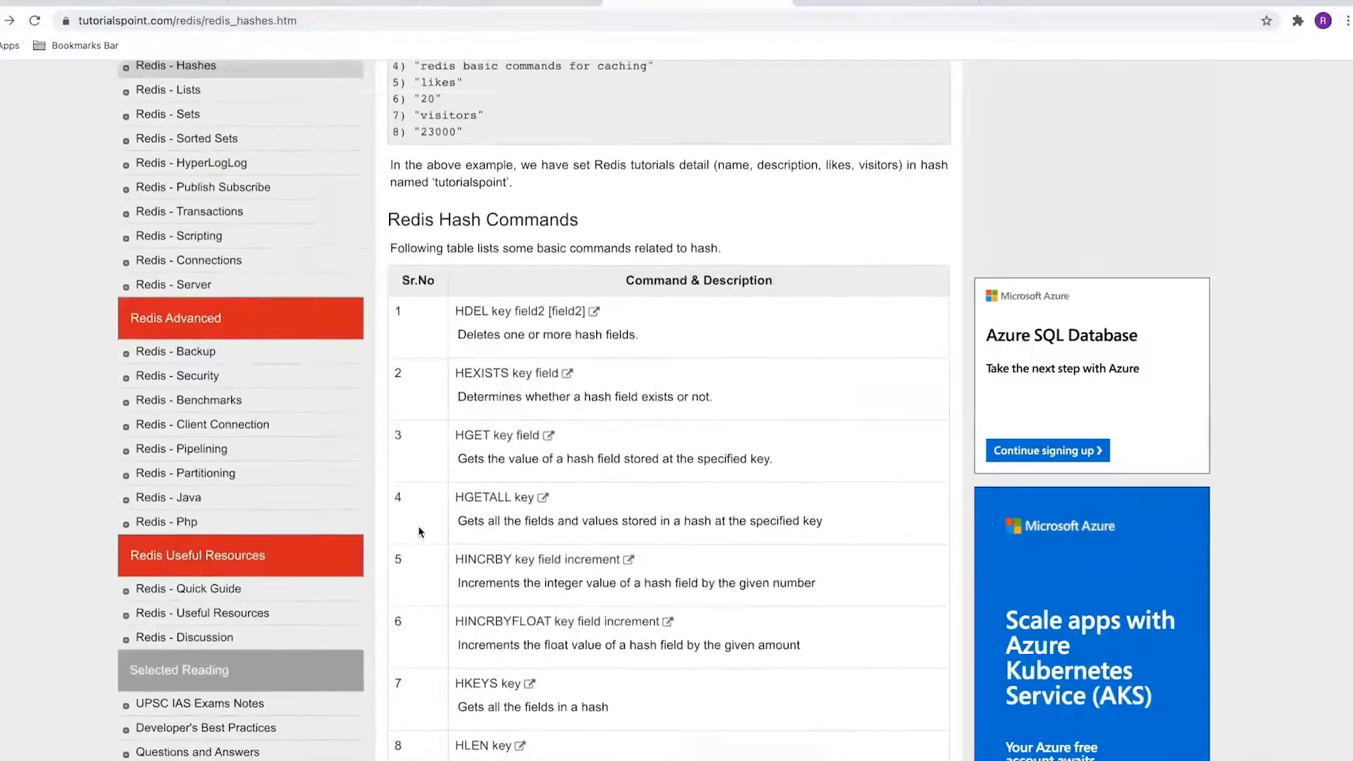
scroll(418, 532, "down", 3)
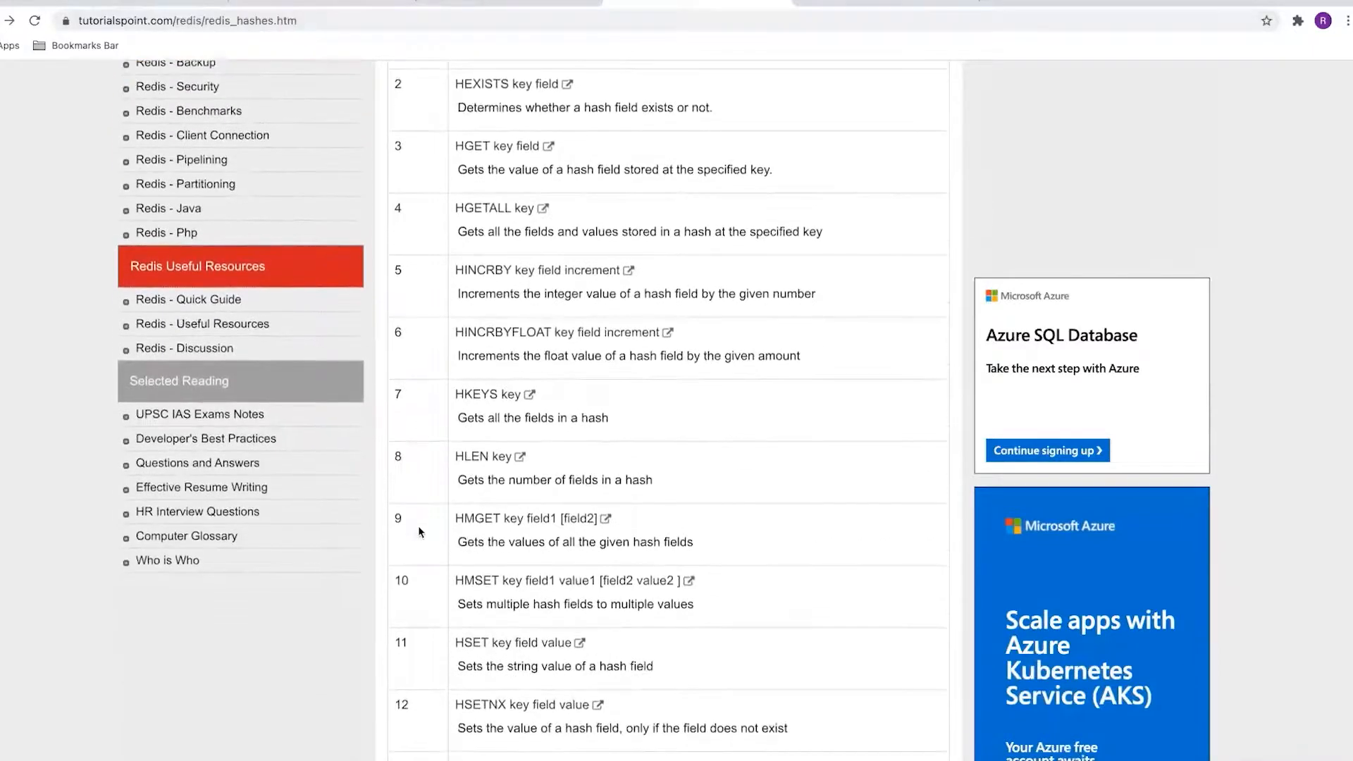
scroll(419, 532, "down", 3)
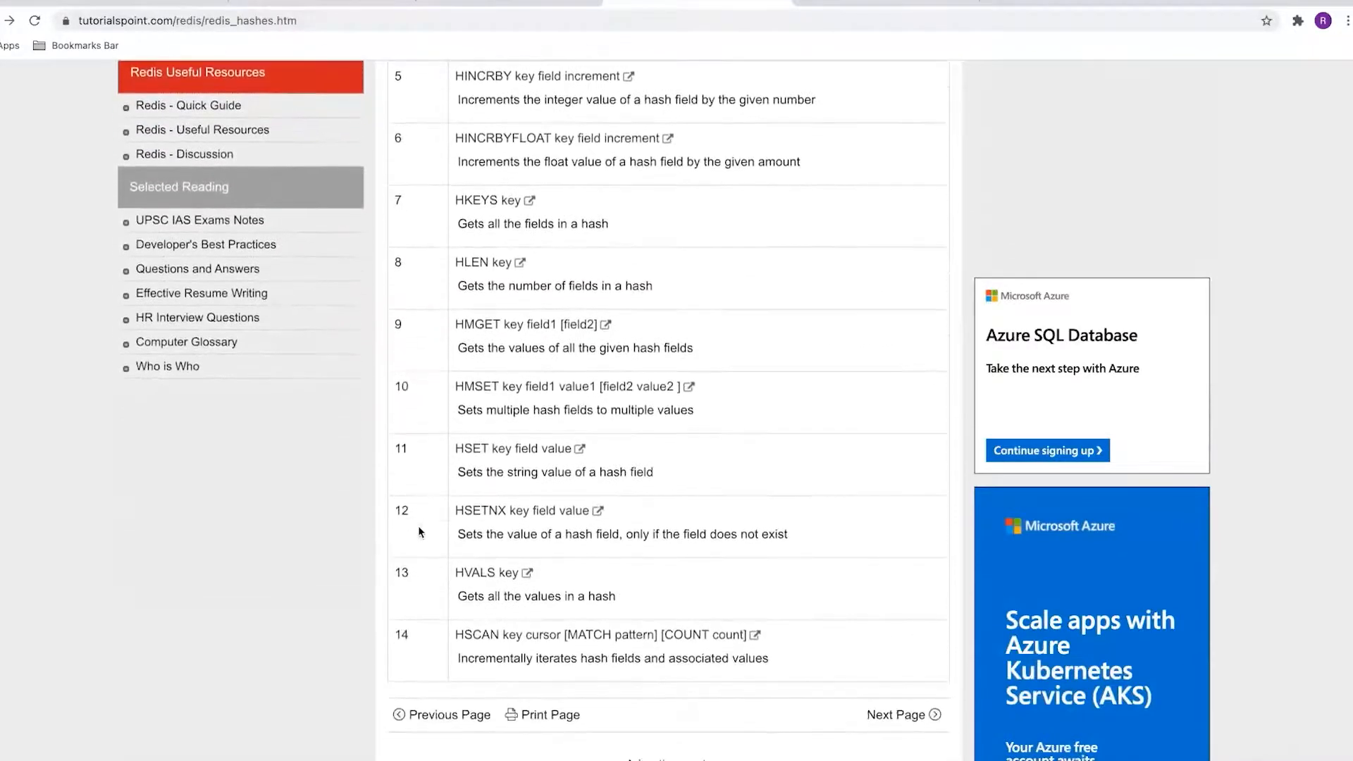
Open the HSET command's reference page and highlight its basic syntax, HSET KEY_NAME FIELD VALUE.
left_click(481, 454)
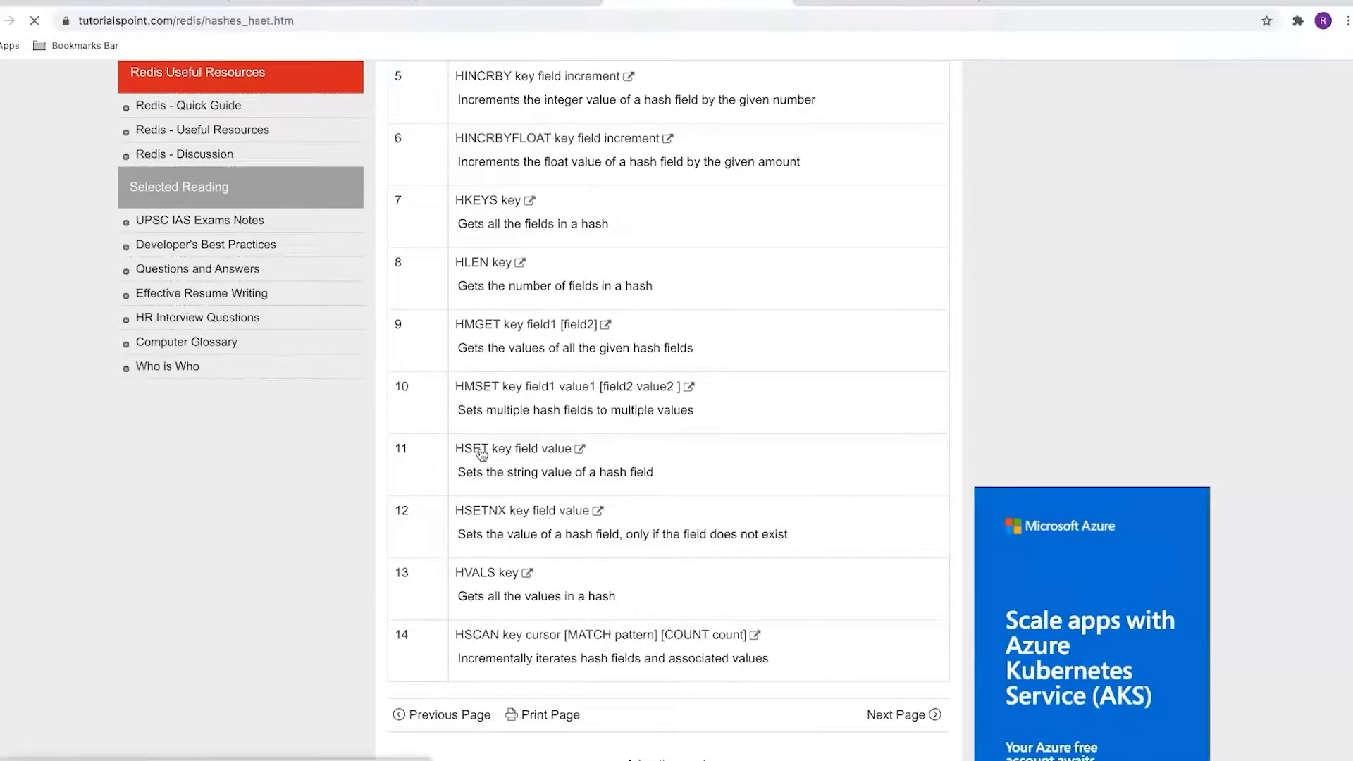
scroll(481, 454, "down", 3)
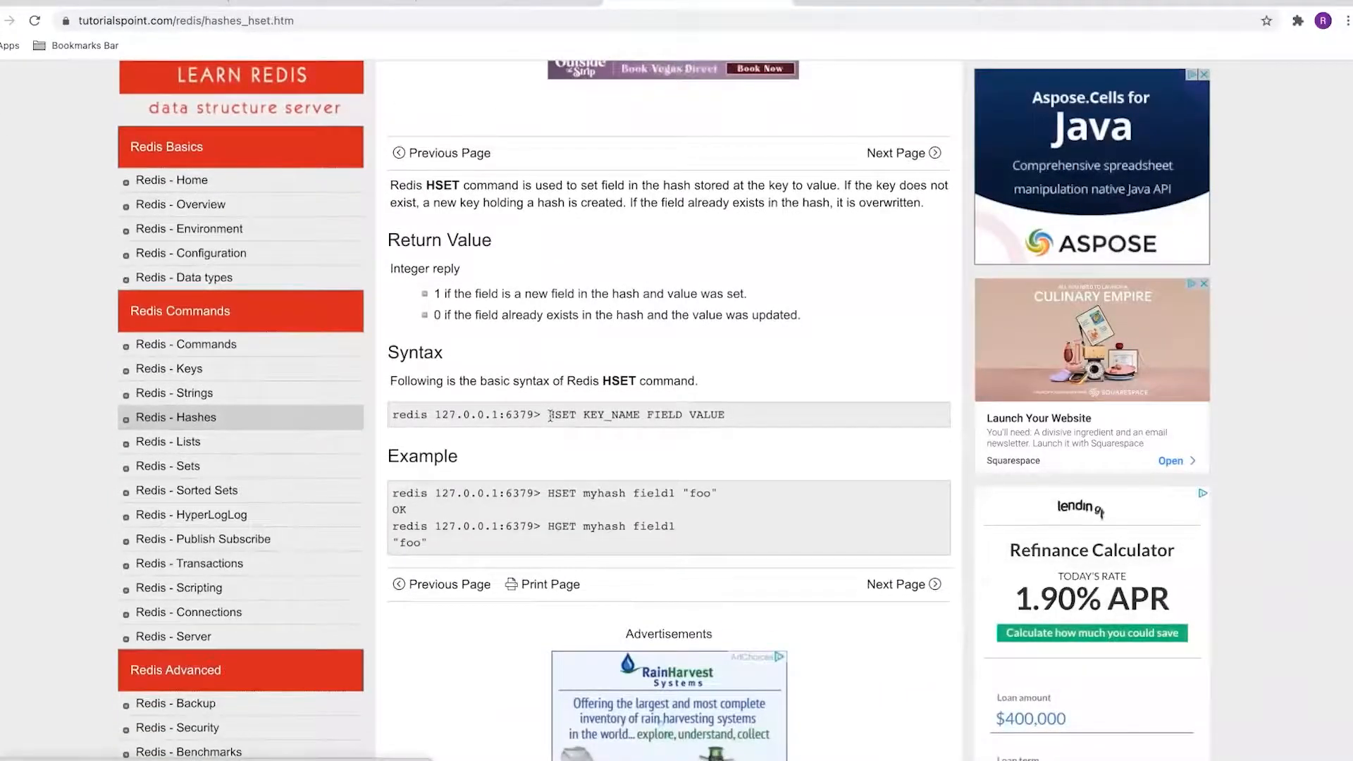
left_click_drag(549, 415, 726, 420)
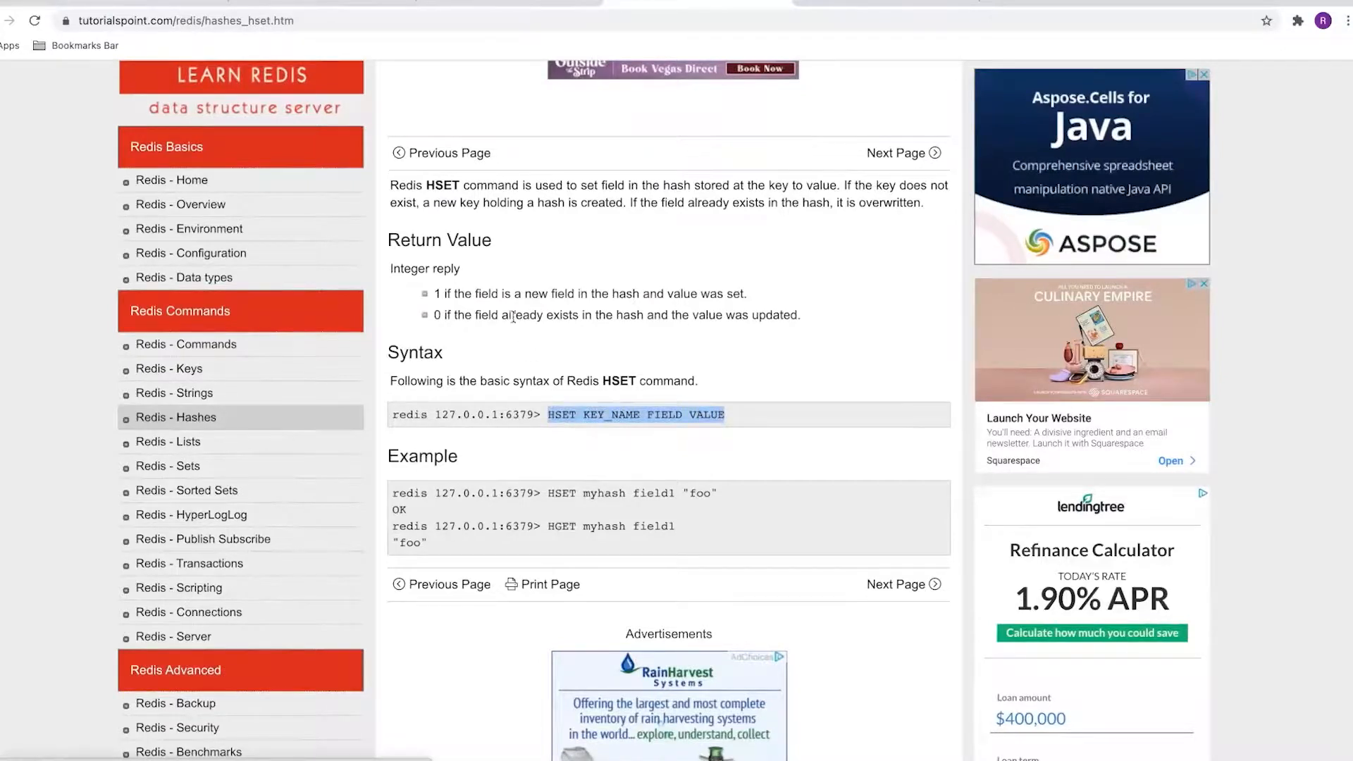
scroll(497, 279, "up", 2)
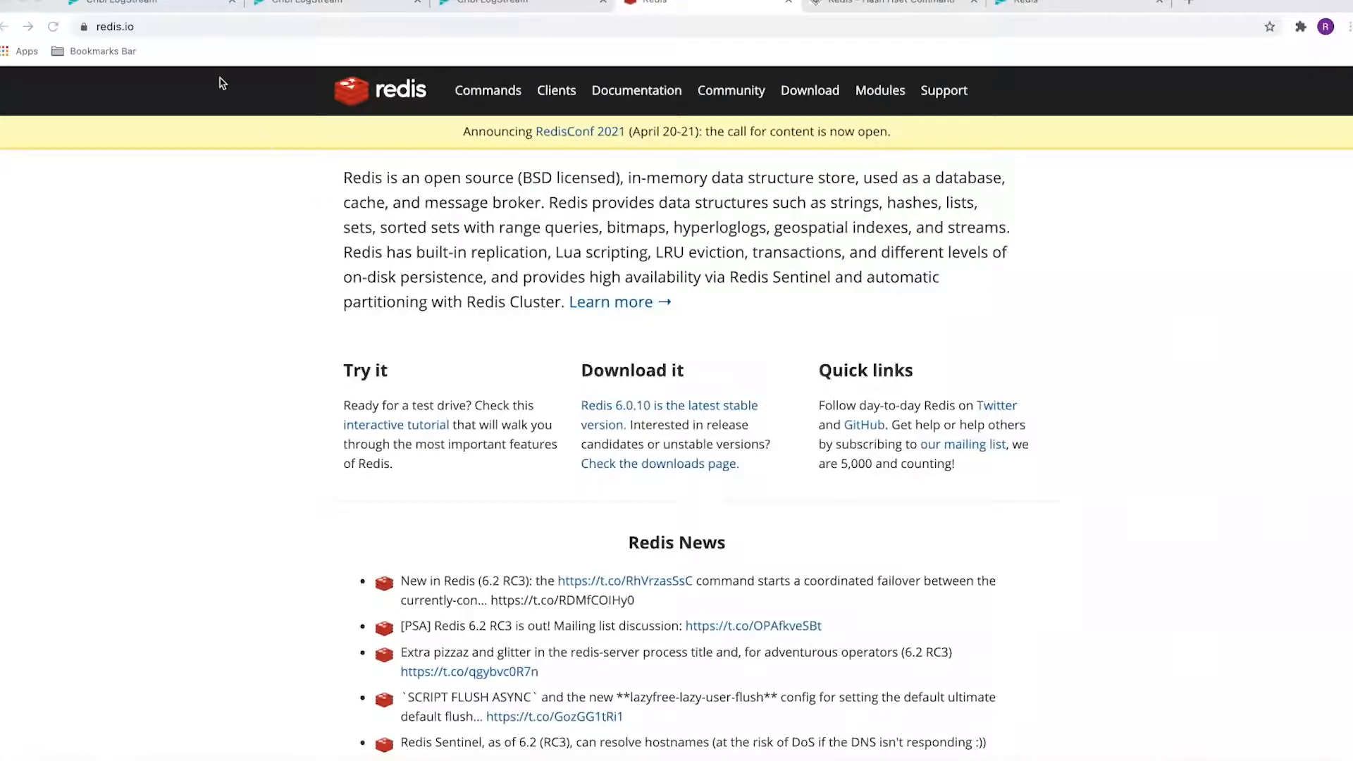
Expand the Redis function in the aws group's vpcflow_geoip_enrich pipeline, and search the addable functions for "red" without adding one.
left_click(183, 4)
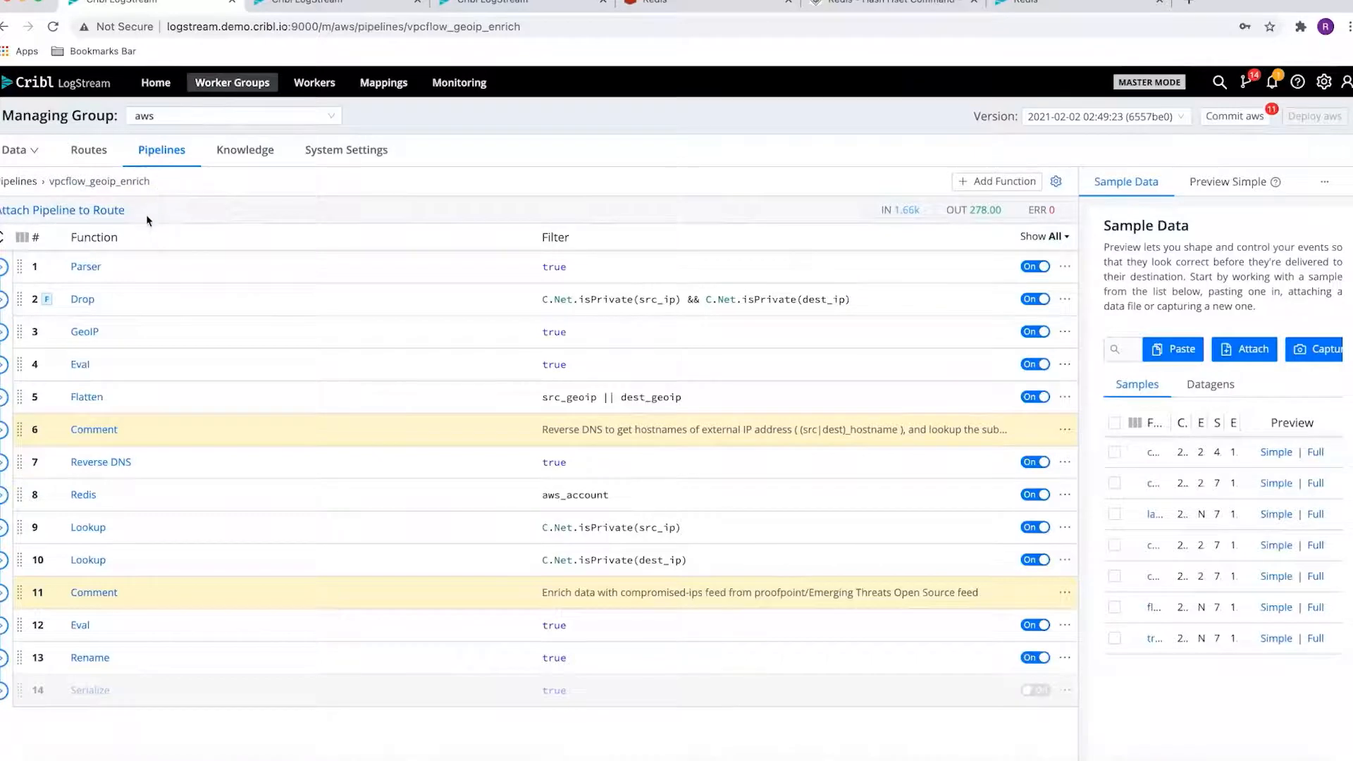
left_click(4, 496)
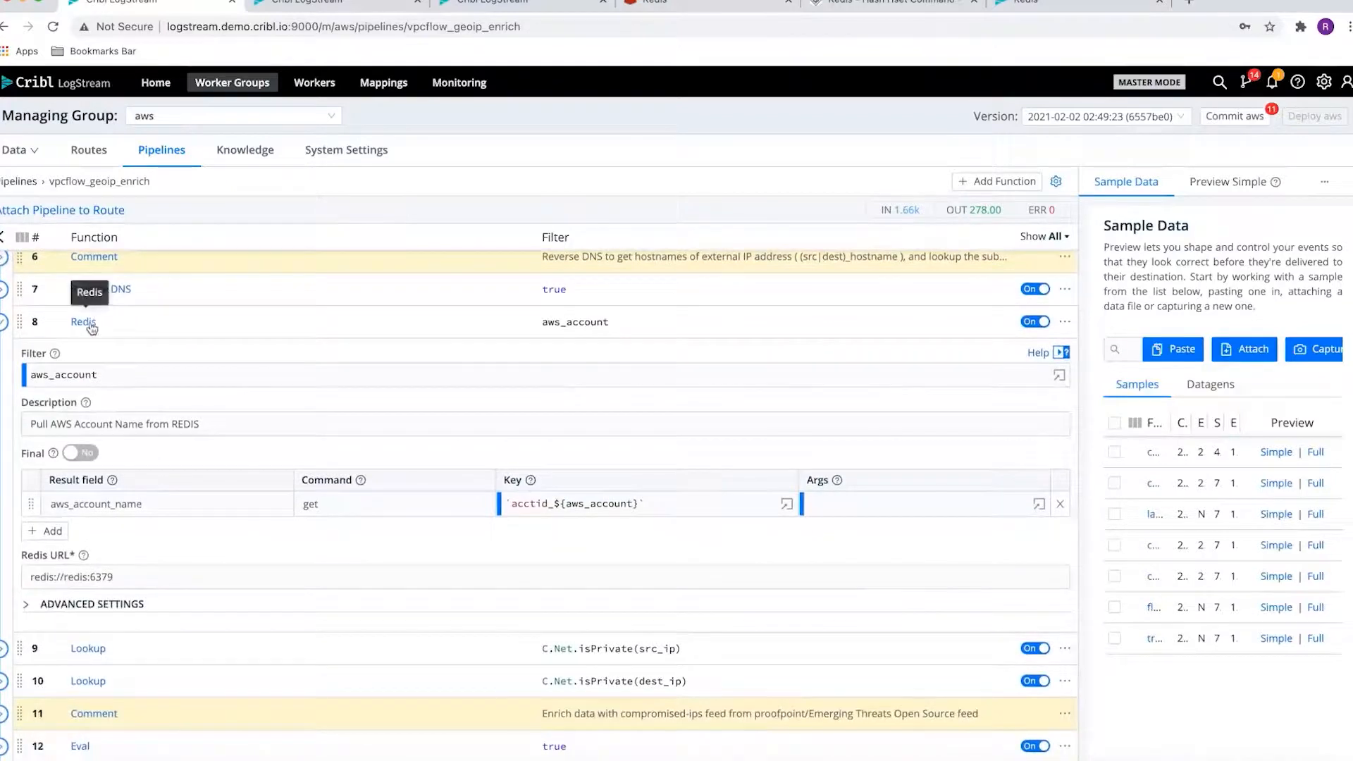
left_click(1005, 185)
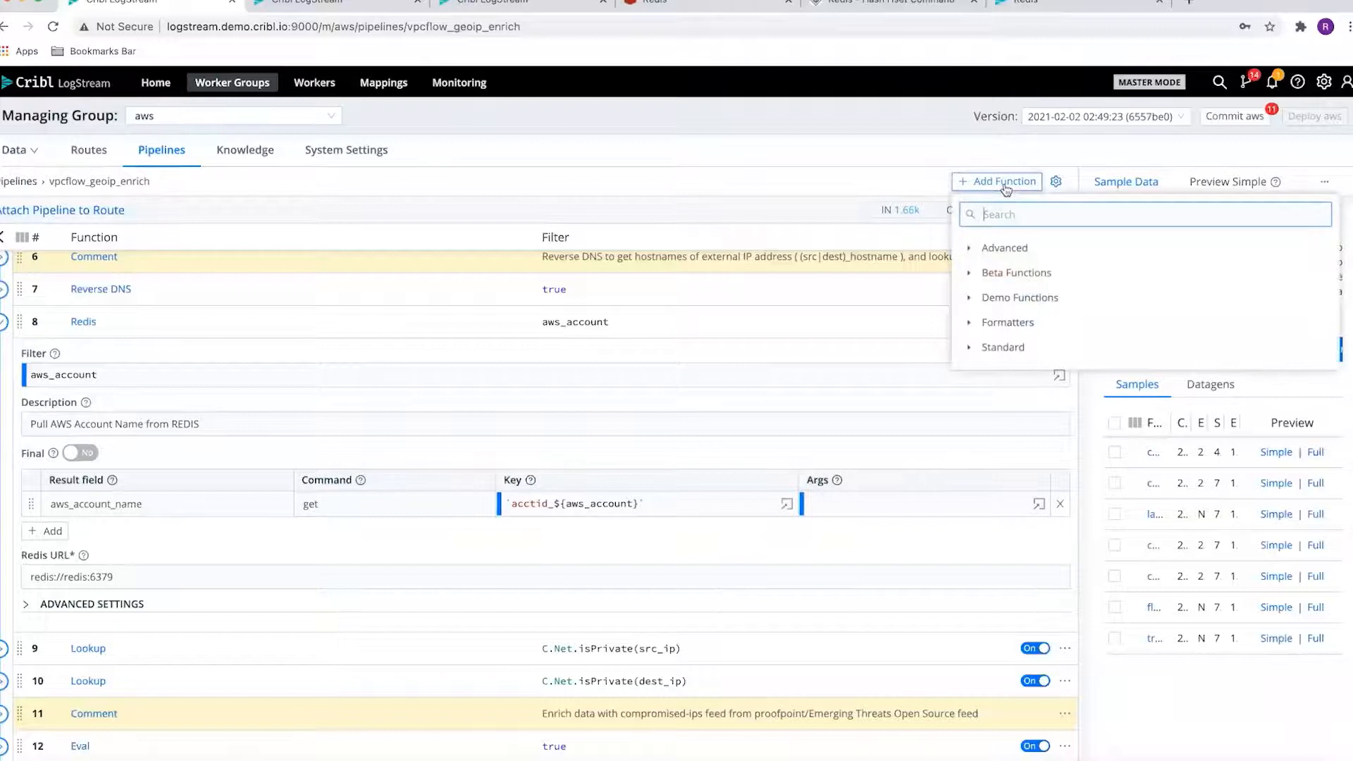
type("re")
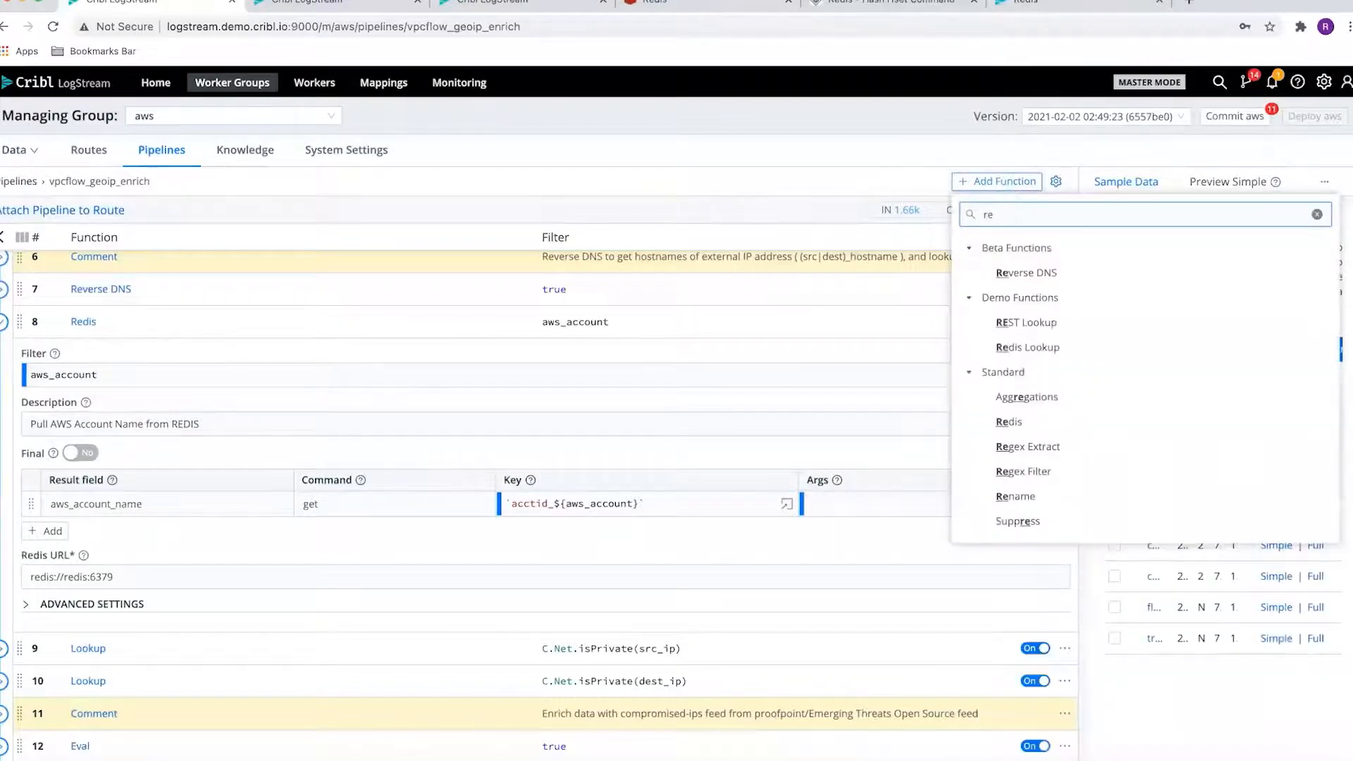
type("d")
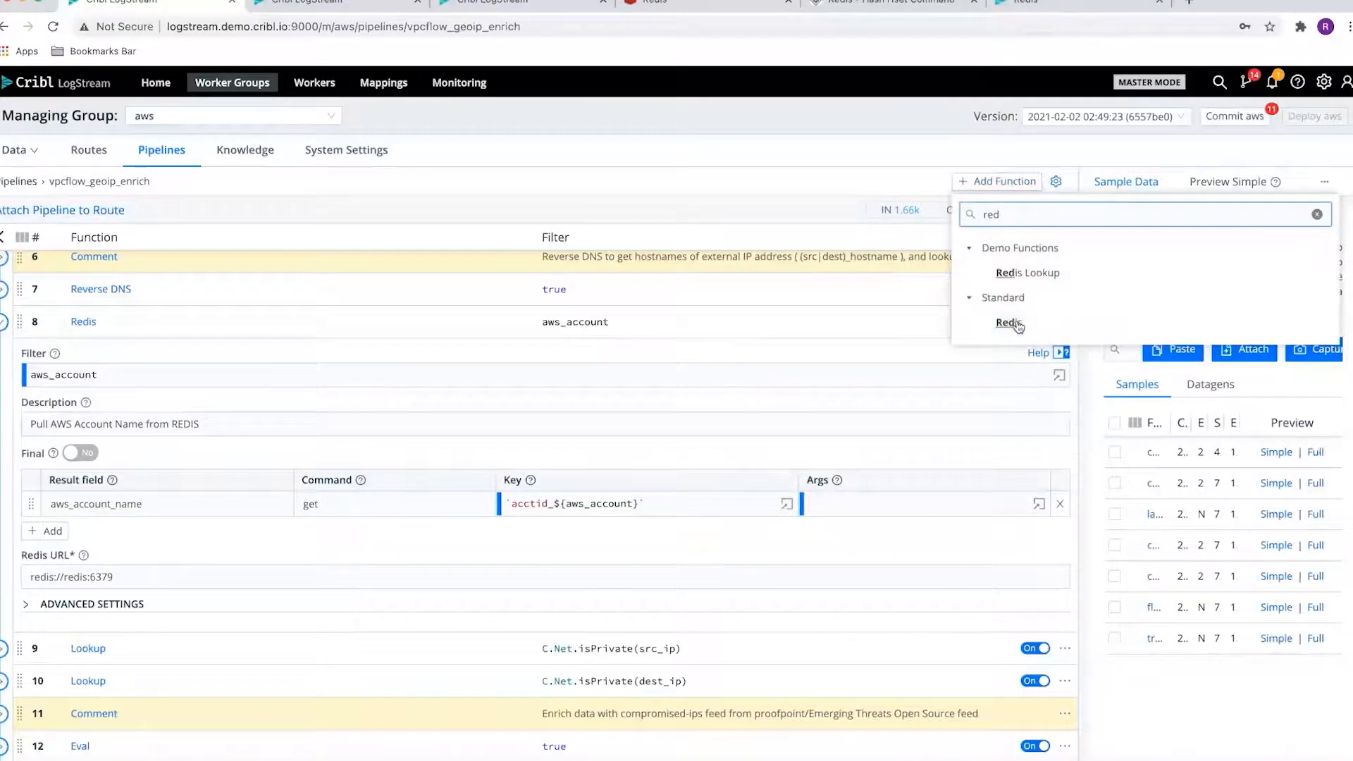
left_click(847, 147)
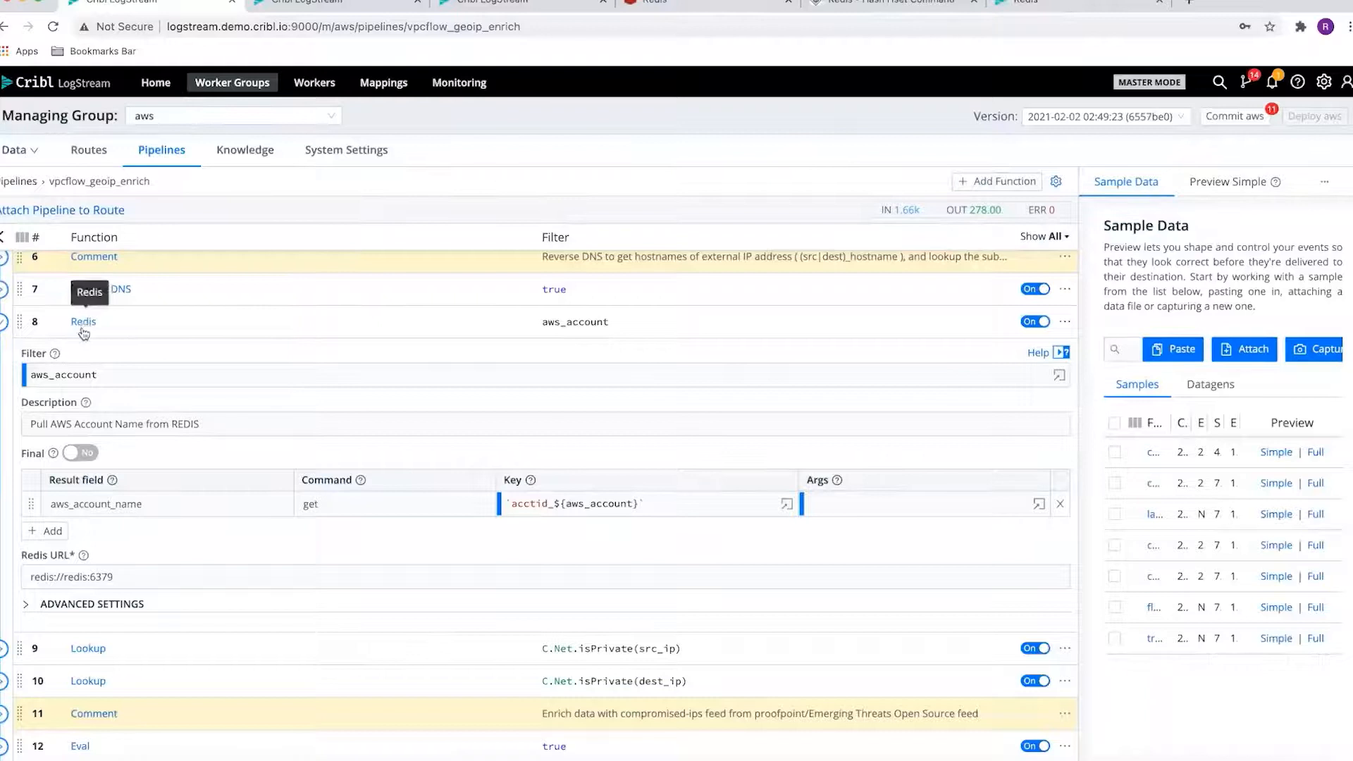
Review the Redis function's URL, command, key and result field, and switch to the default group's Redis_In_Out pipeline.
left_click(129, 572)
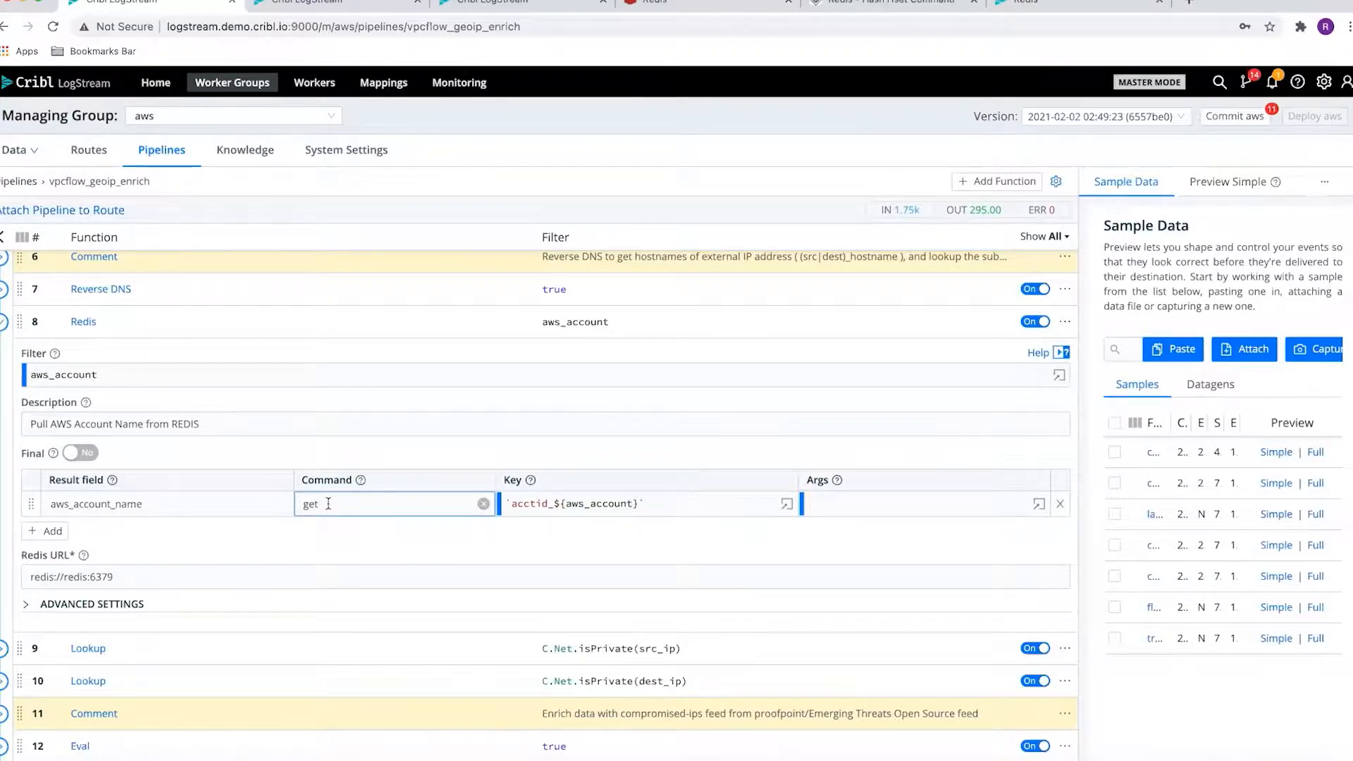
left_click(509, 505)
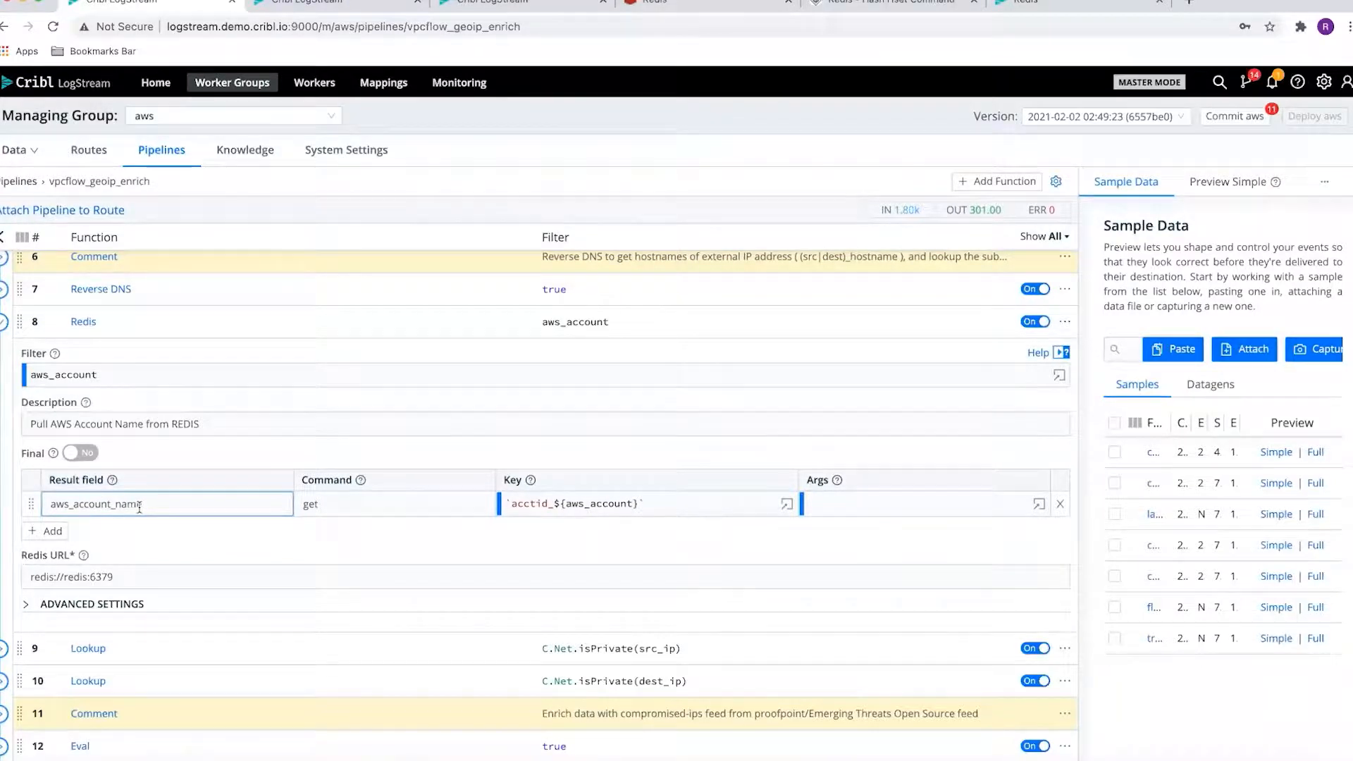
left_click(41, 473)
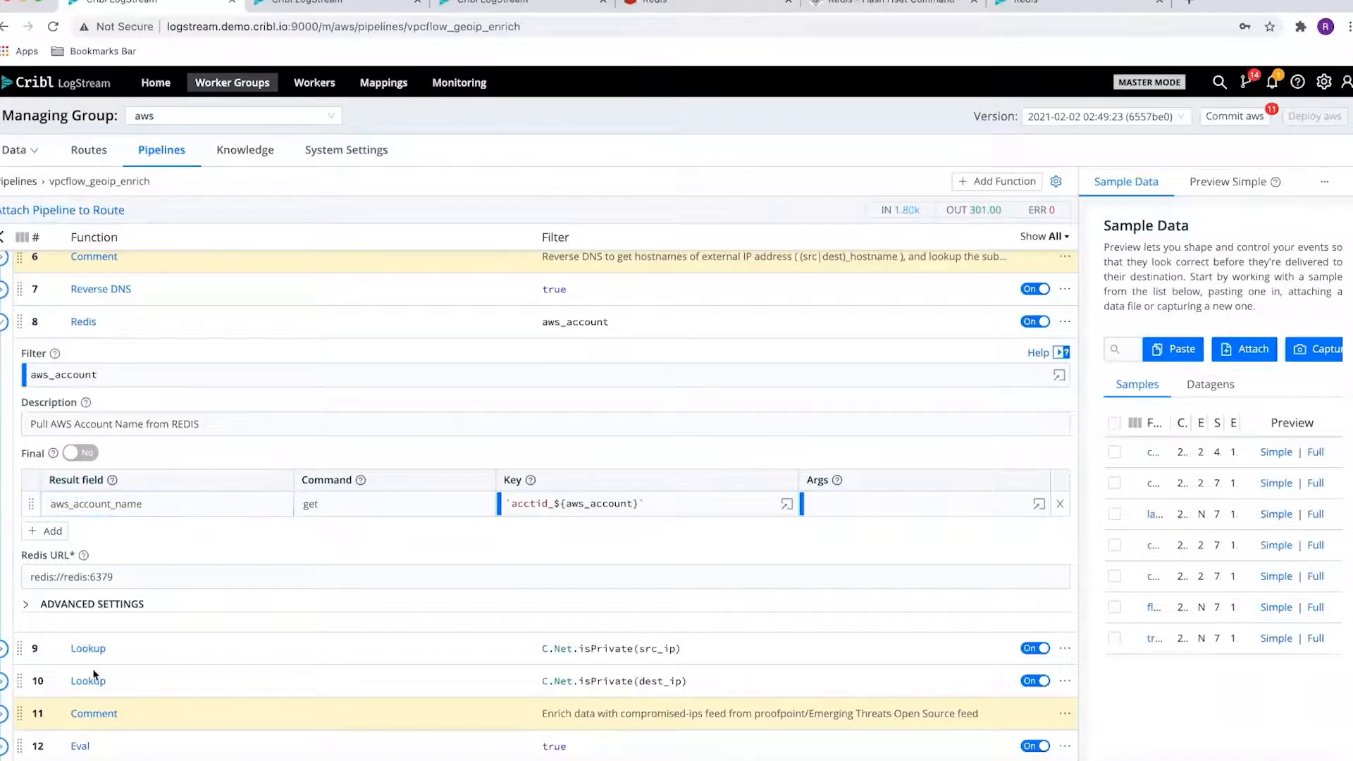
left_click(104, 505)
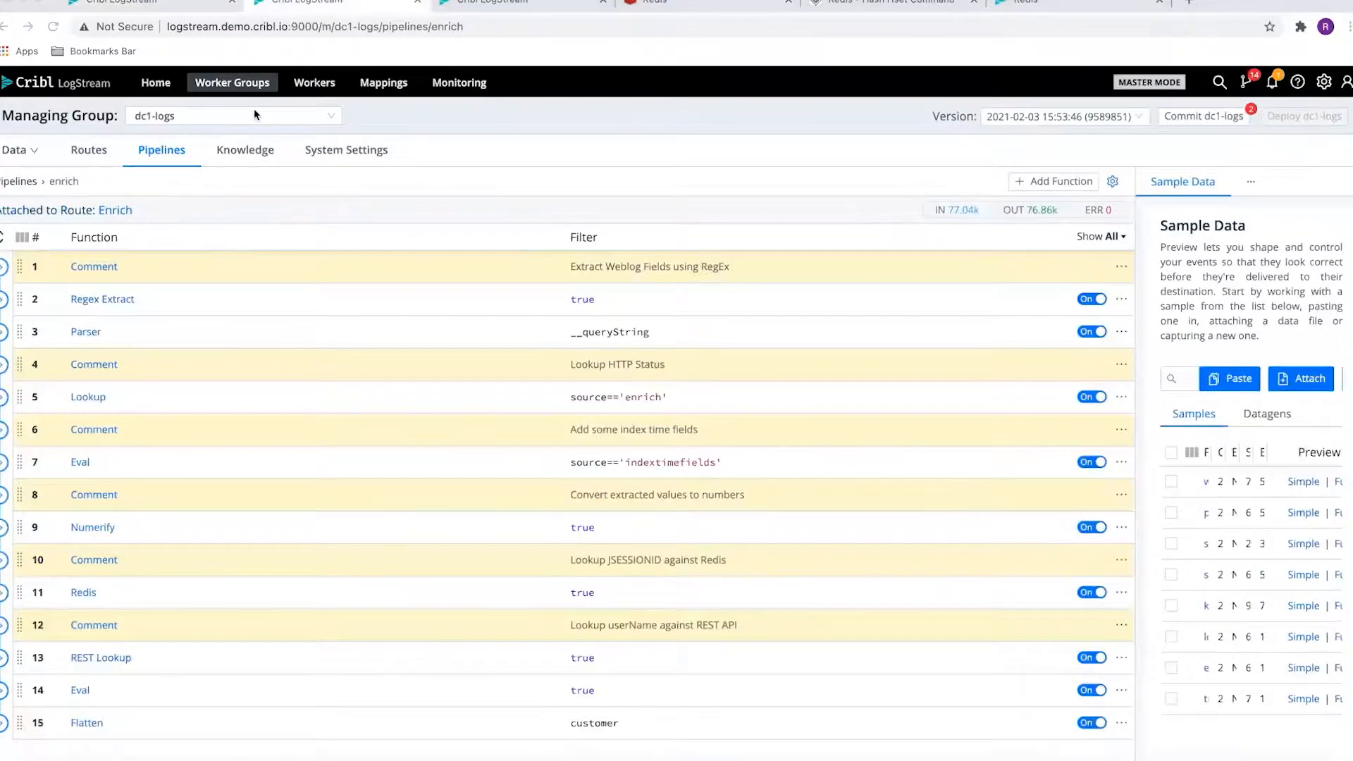
left_click(485, 6)
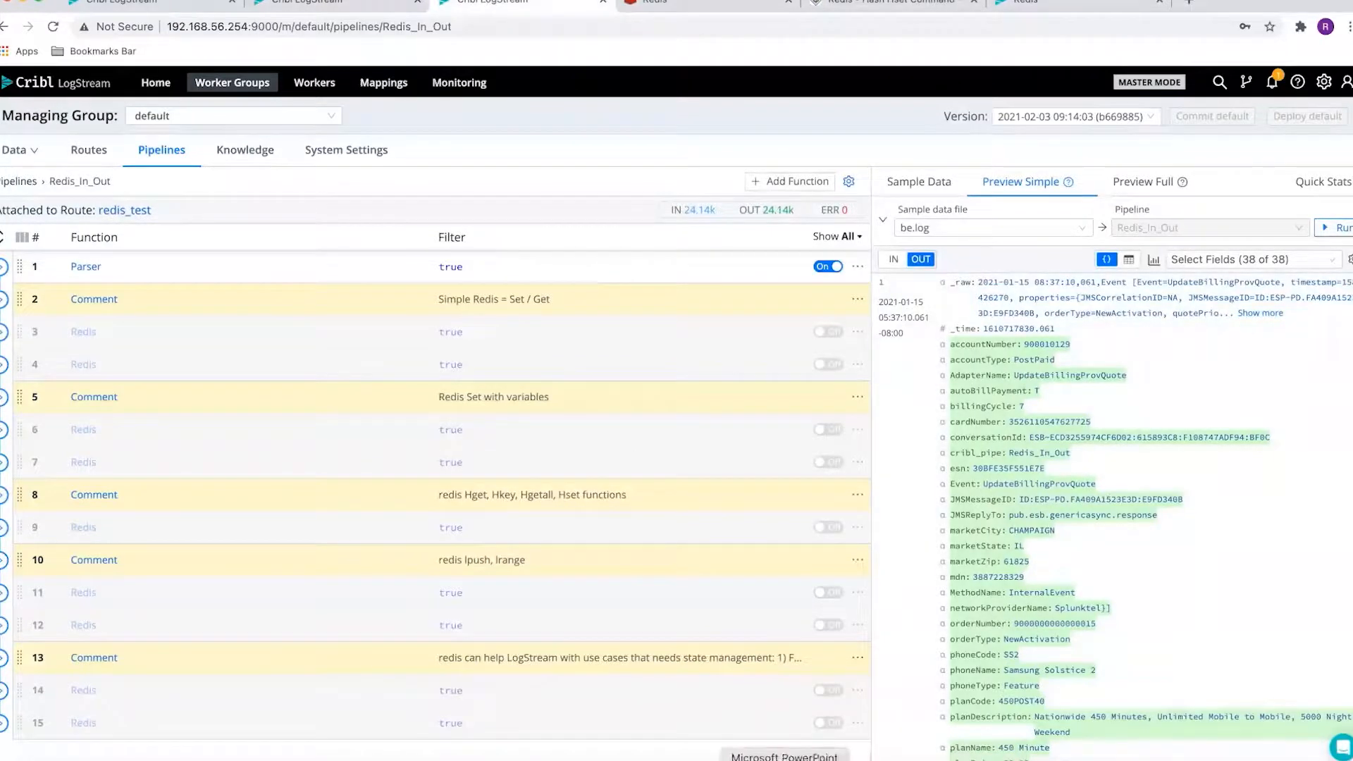
Switch to the terminal, start redis-server in one pane and launch redis-cli in the other.
left_click(706, 759)
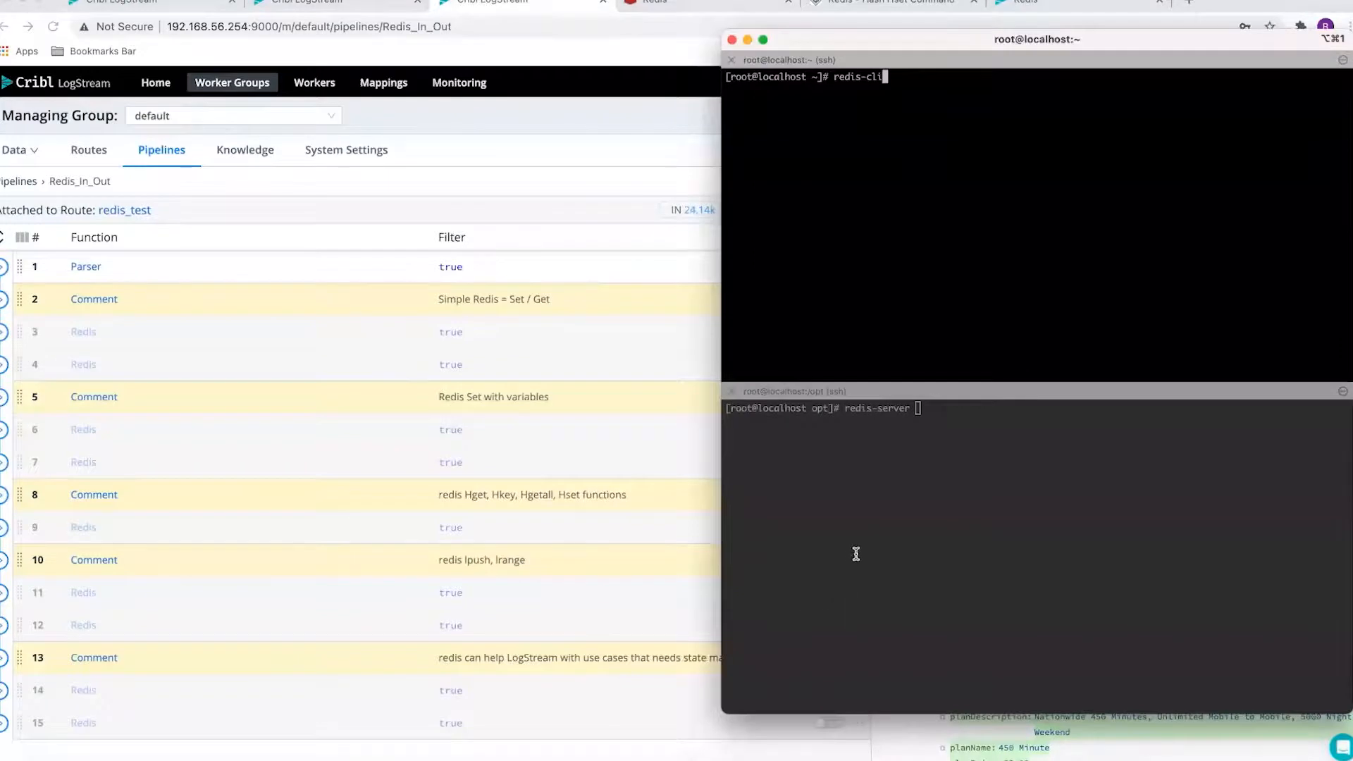
left_click(856, 553)
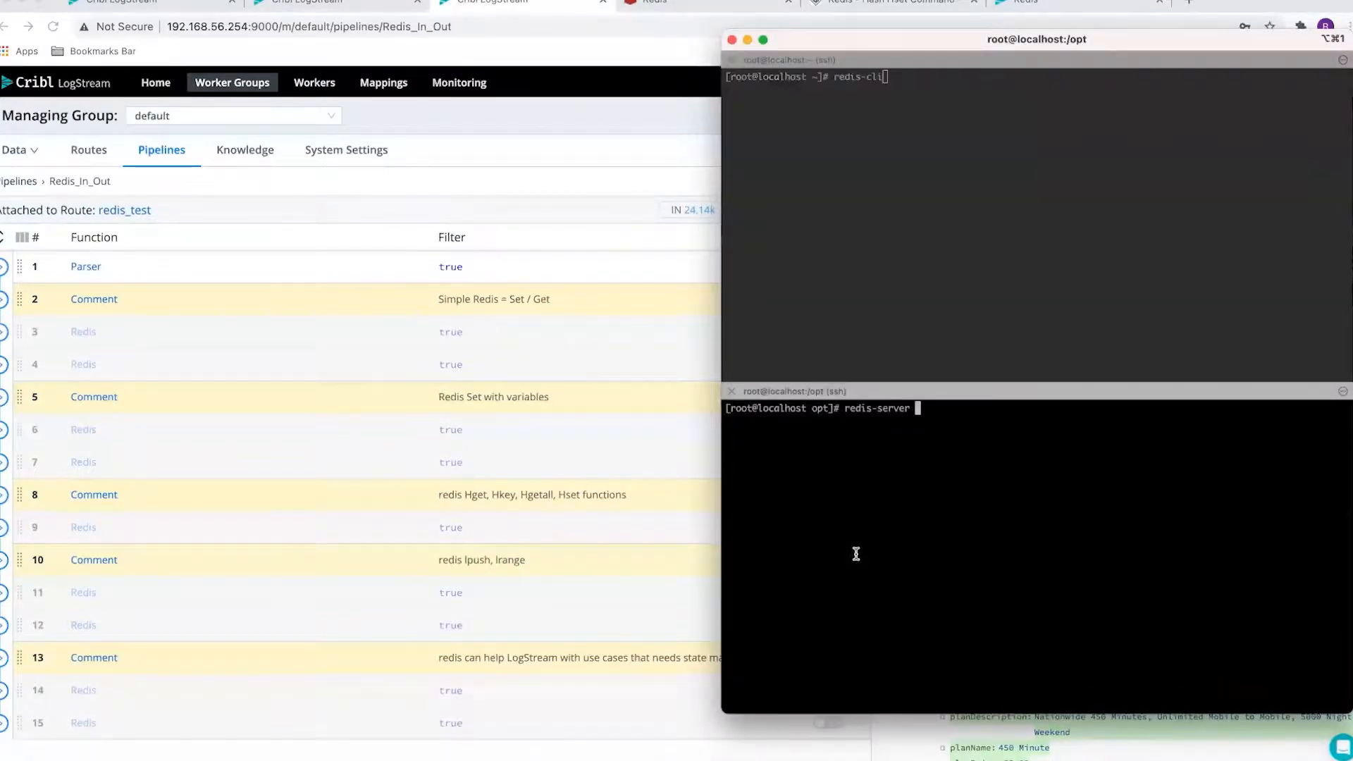
key("Return")
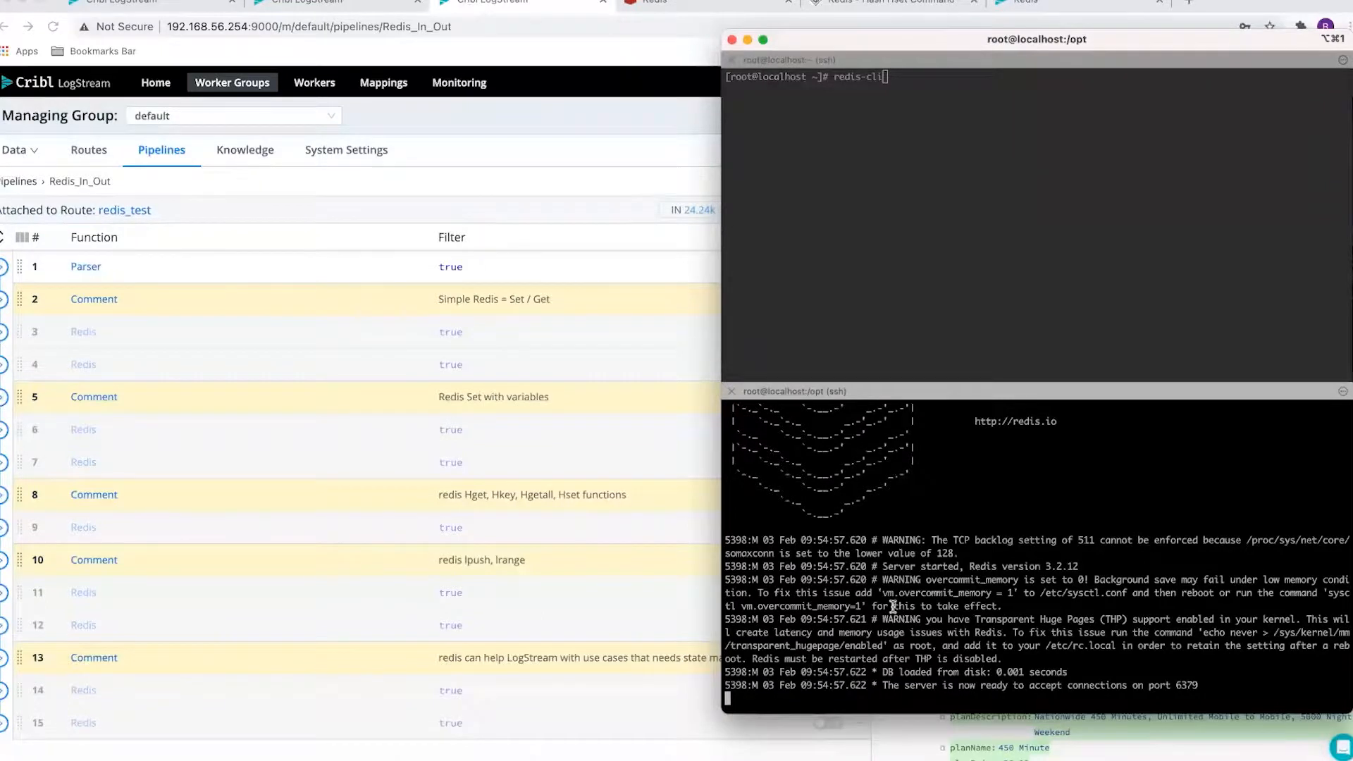
left_click(910, 298)
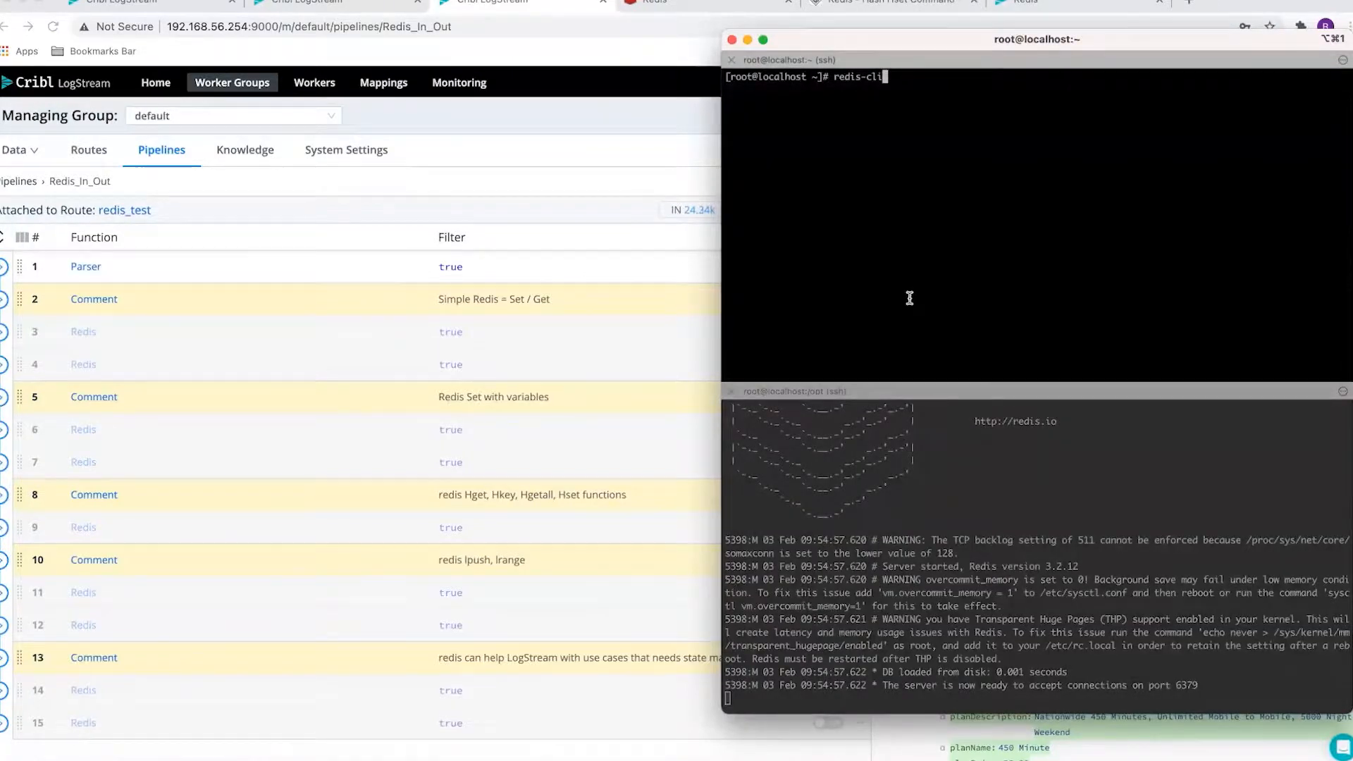
key("Return")
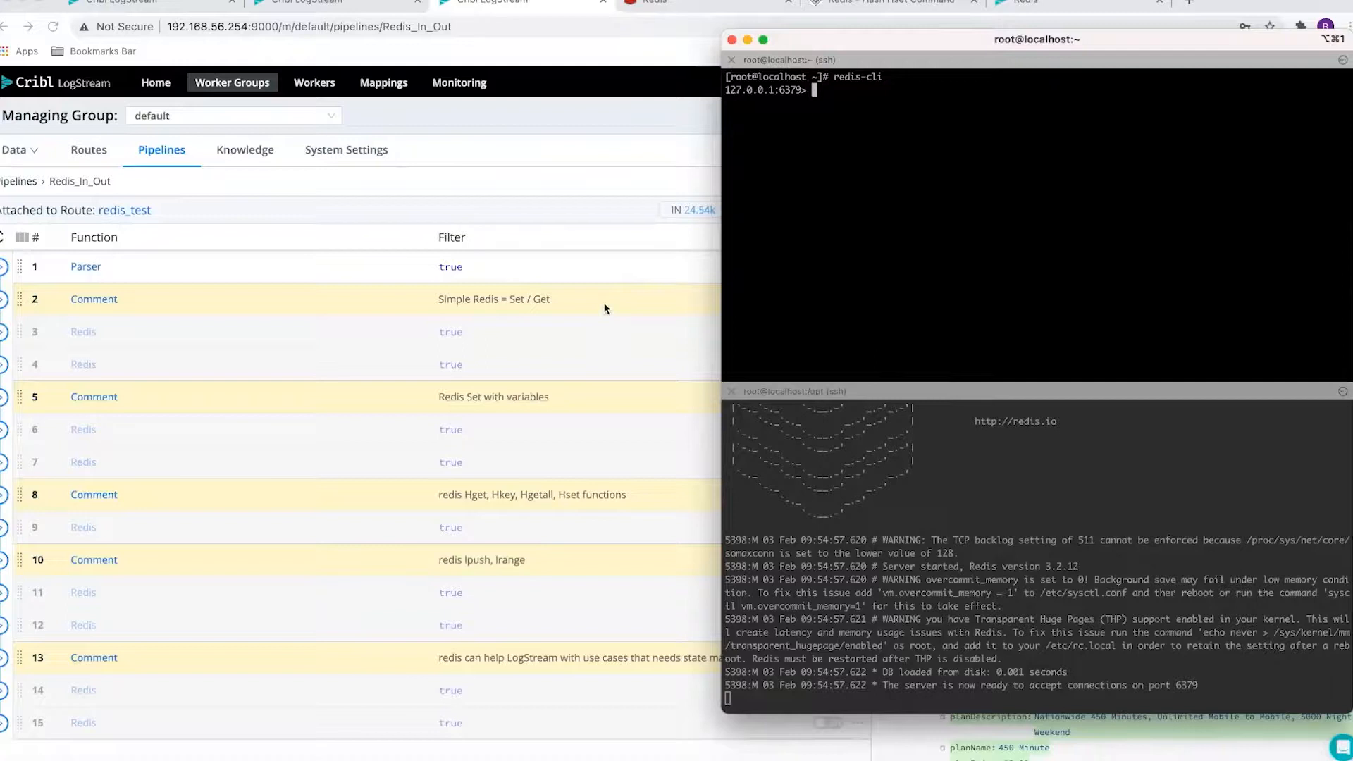
Return to the Redis_In_Out pipeline in the browser and expand the two Redis functions under the Simple Redis = Set / Get comment.
key("super+Tab")
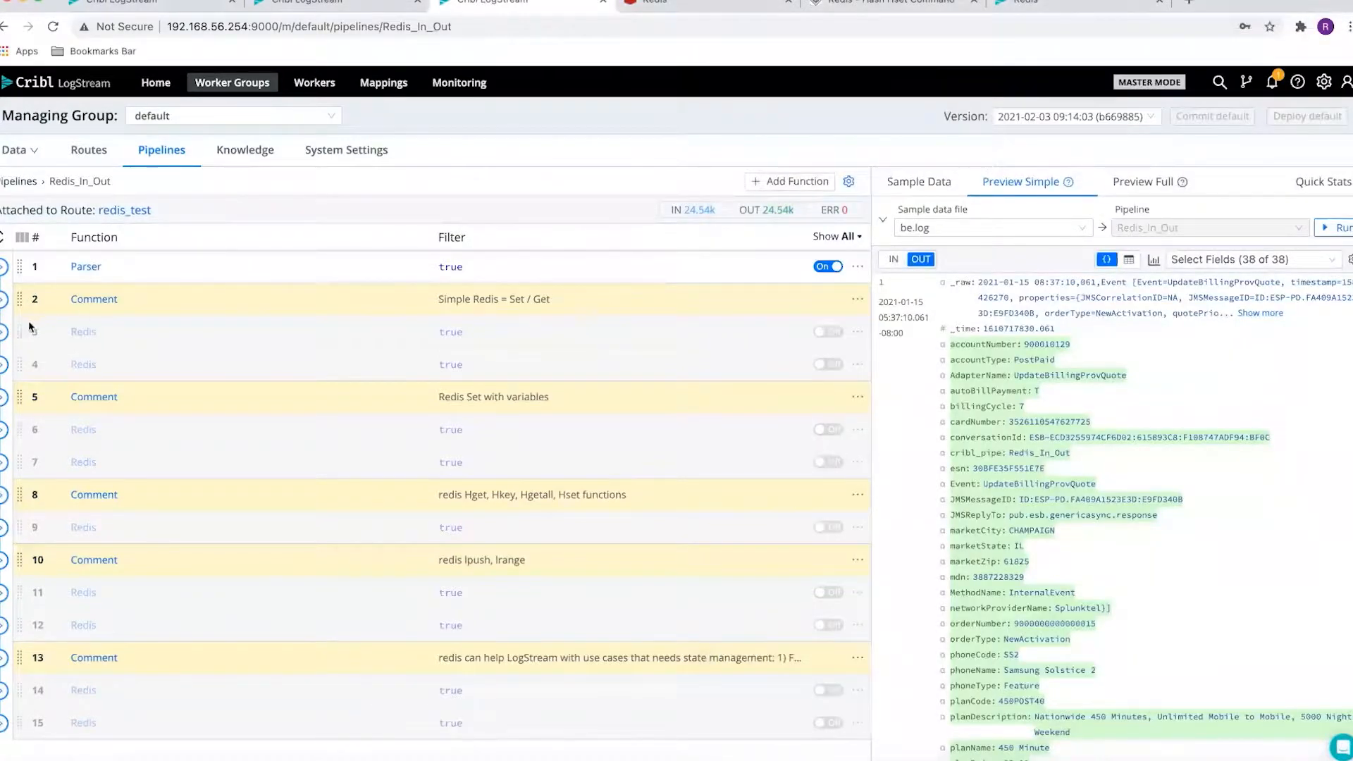
left_click(4, 332)
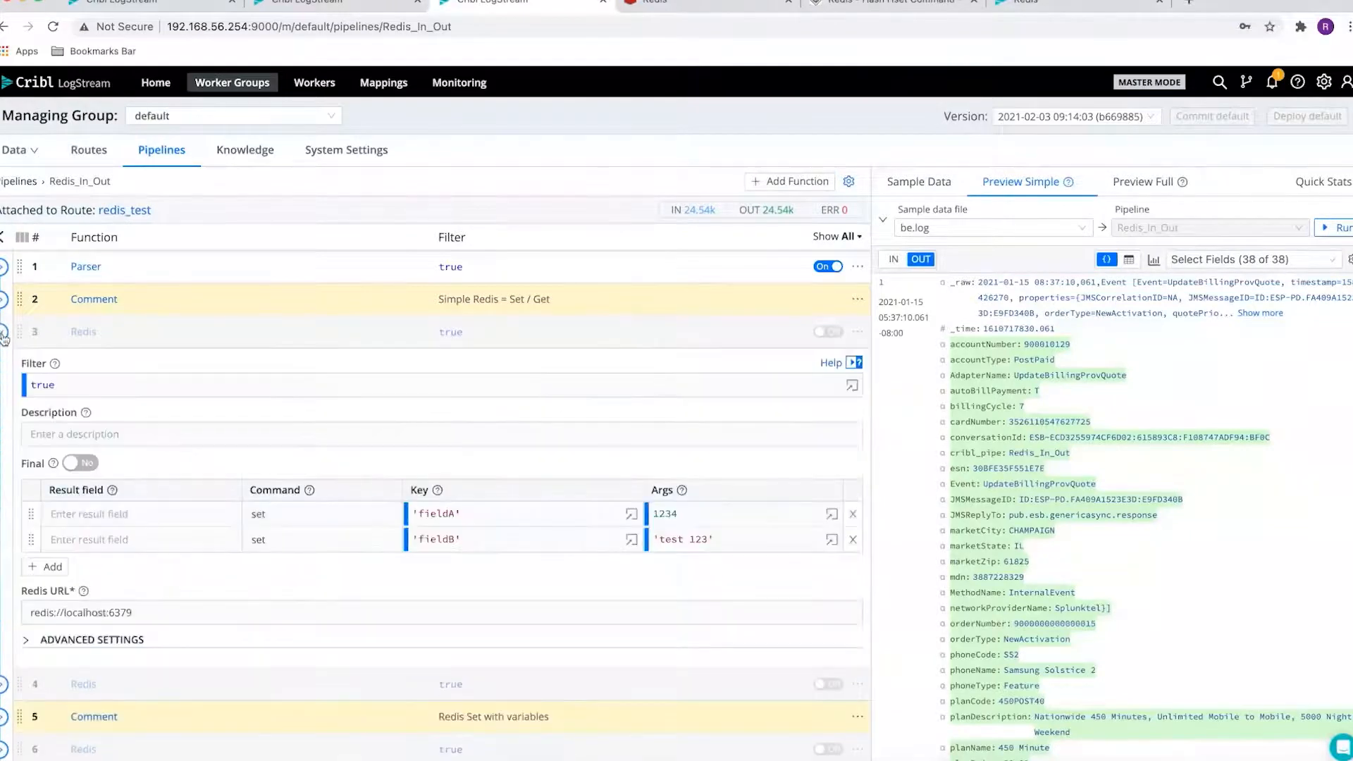
scroll(13, 413, "down", 3)
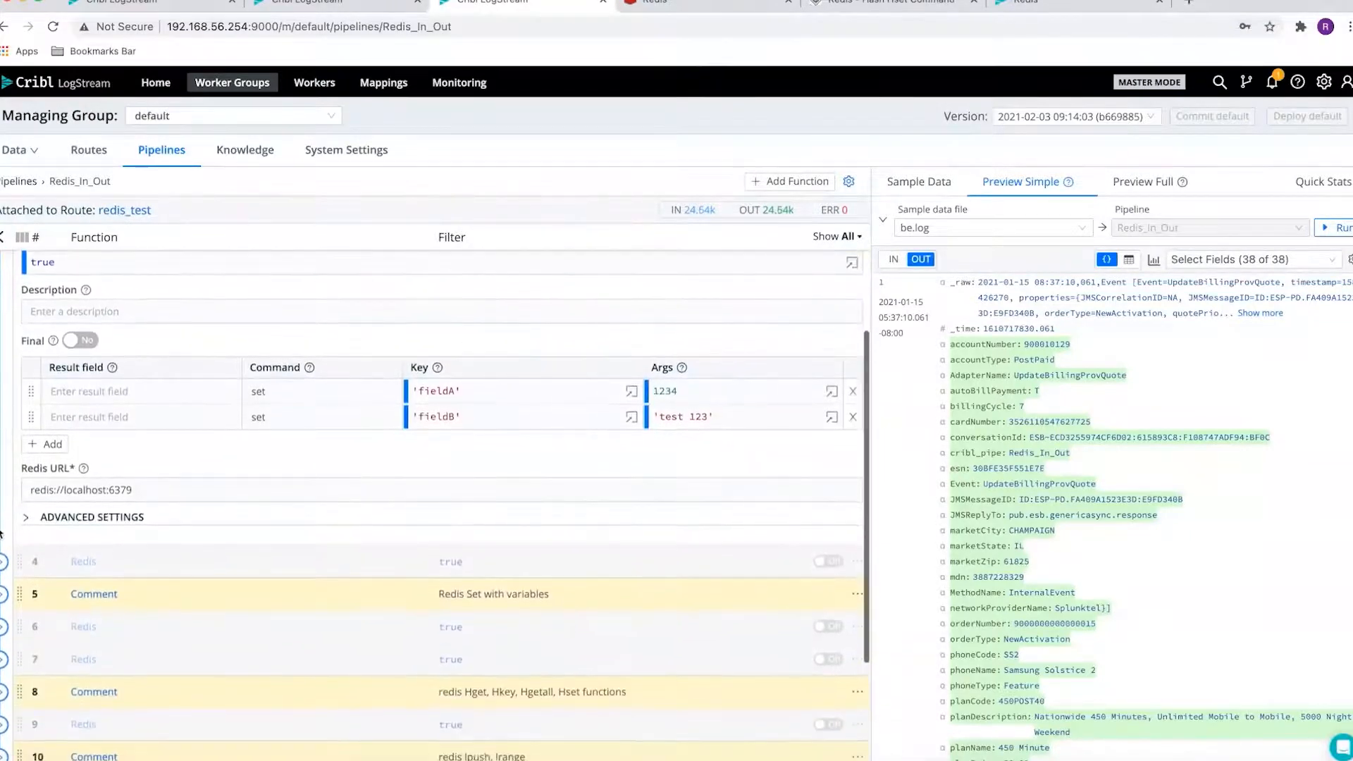
left_click(4, 562)
scroll(160, 486, "up", 1)
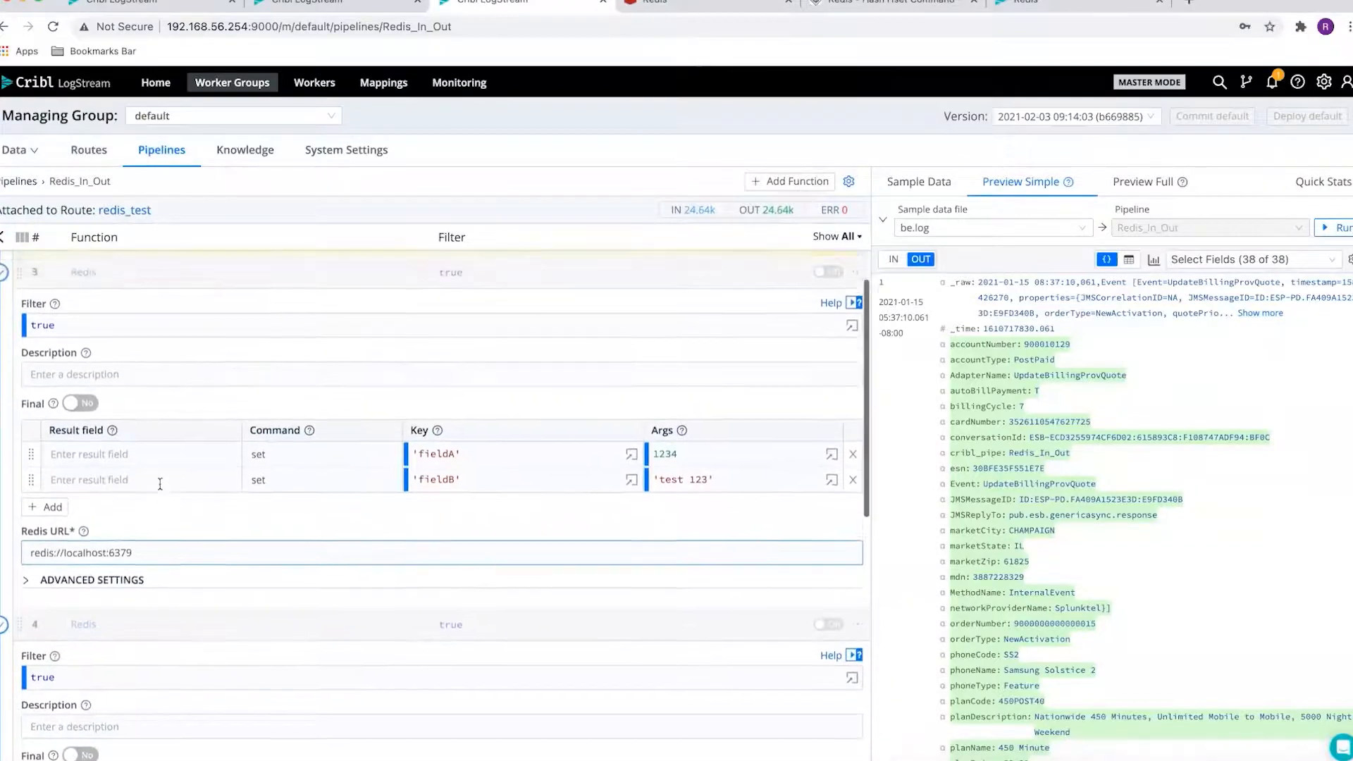
scroll(160, 484, "up", 1)
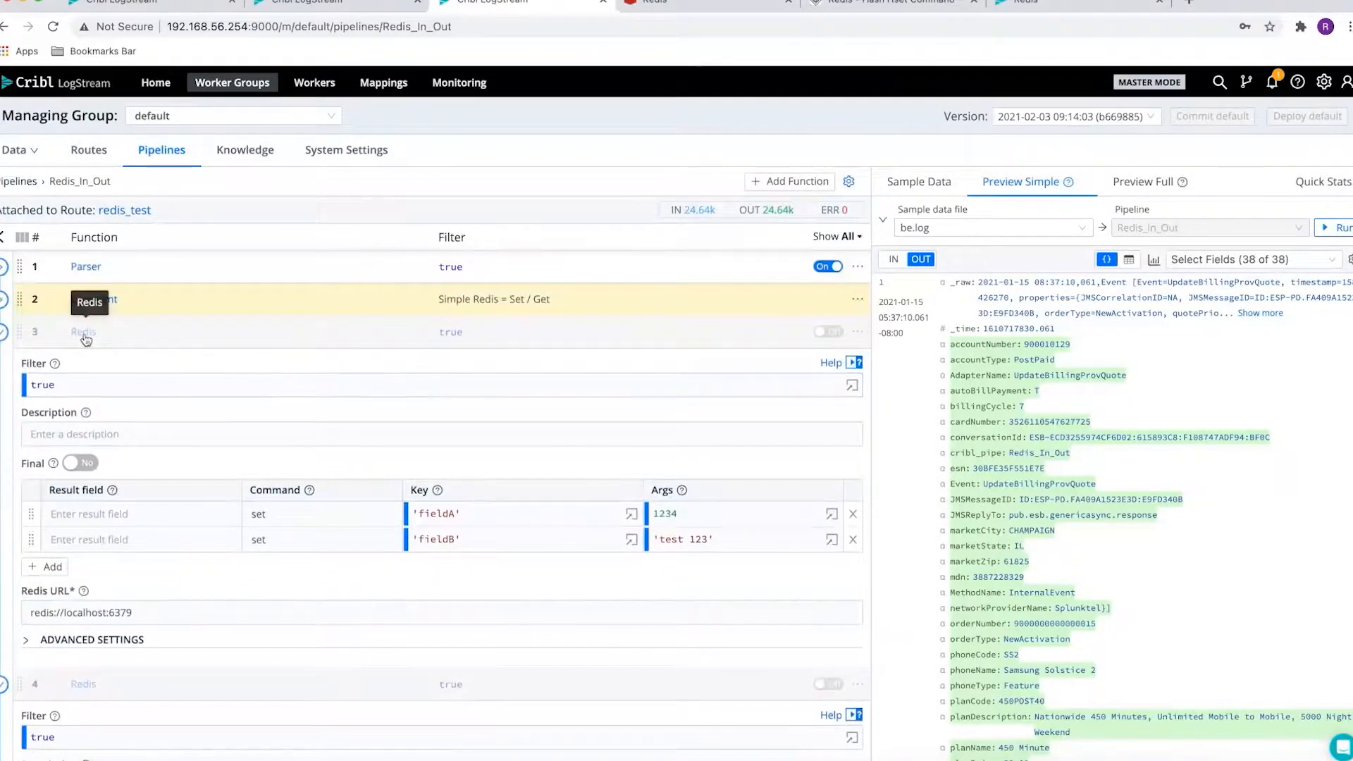
Review the Redis URL and the set commands, keys and arguments for fieldA and fieldB in Redis function 3.
left_click(187, 613)
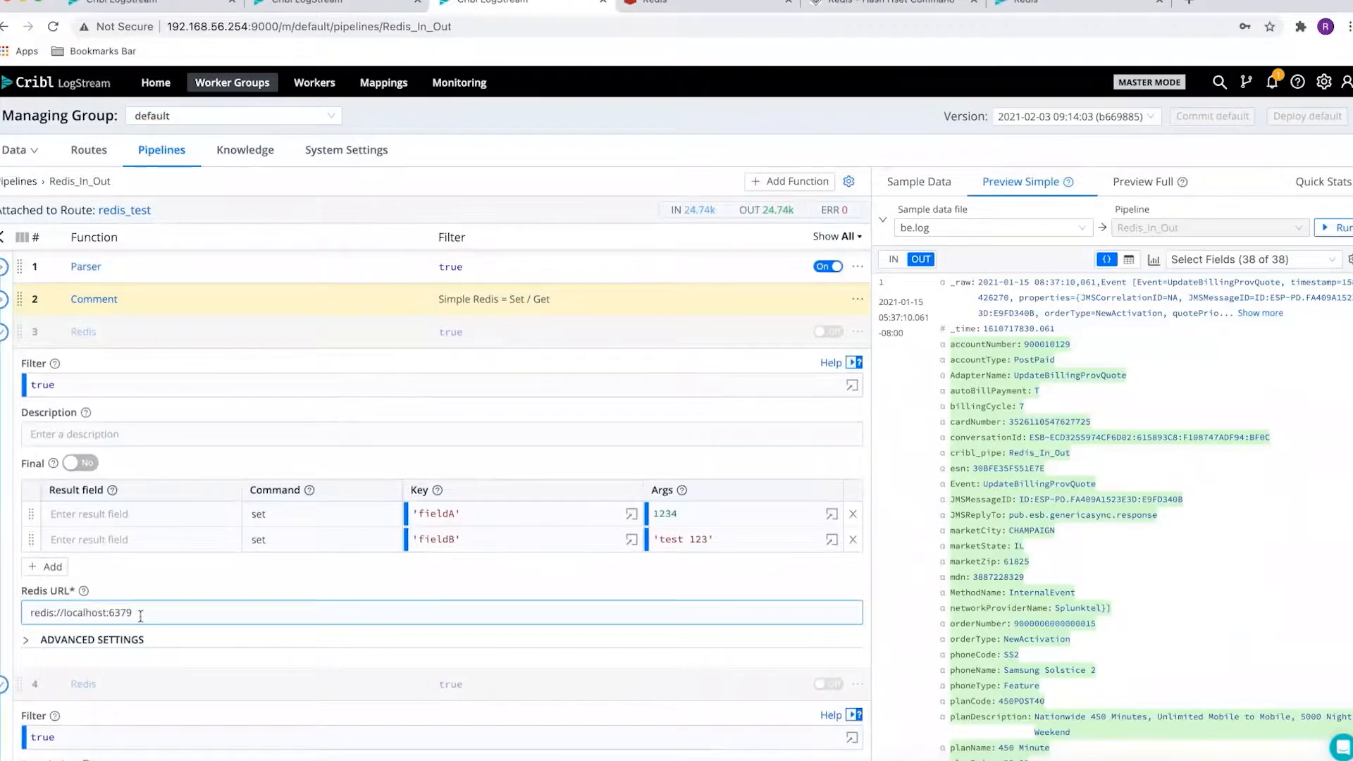
left_click(260, 516)
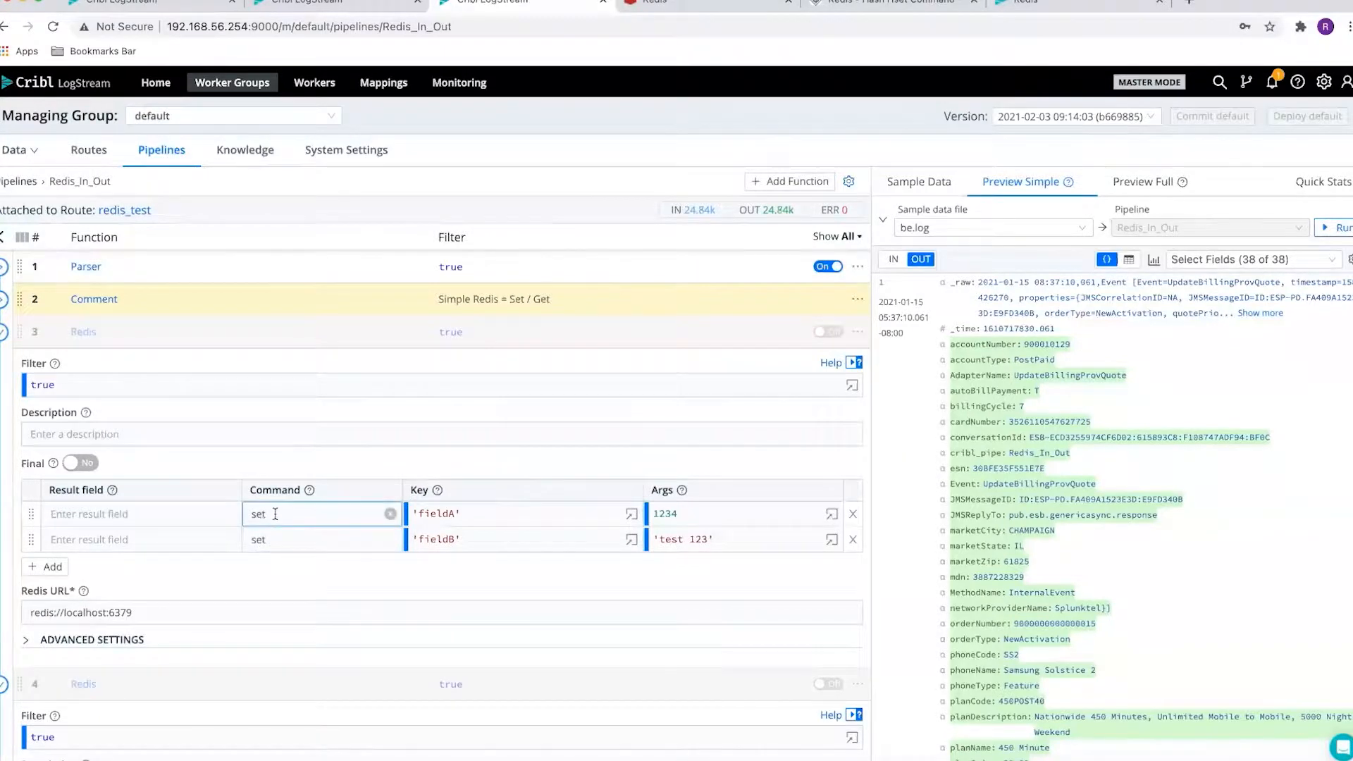
left_click(427, 525)
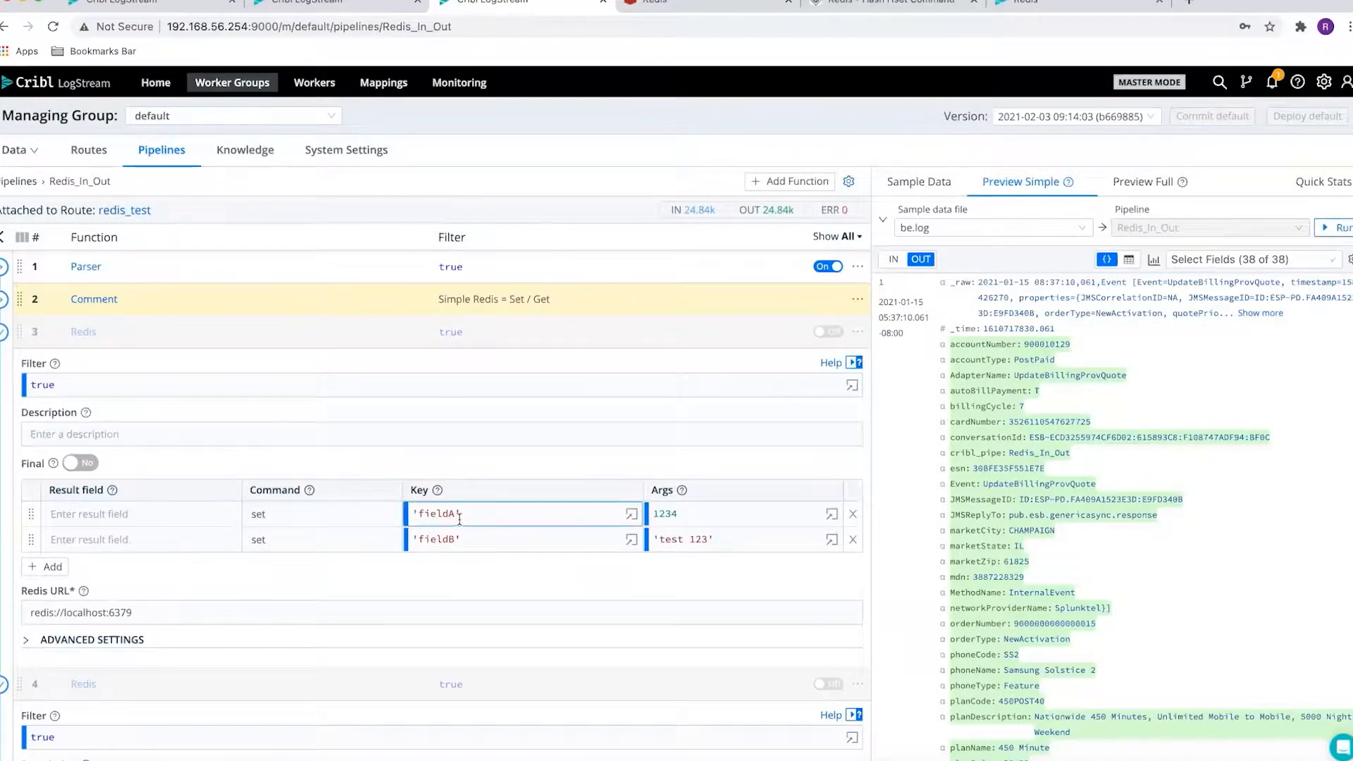
left_click(690, 513)
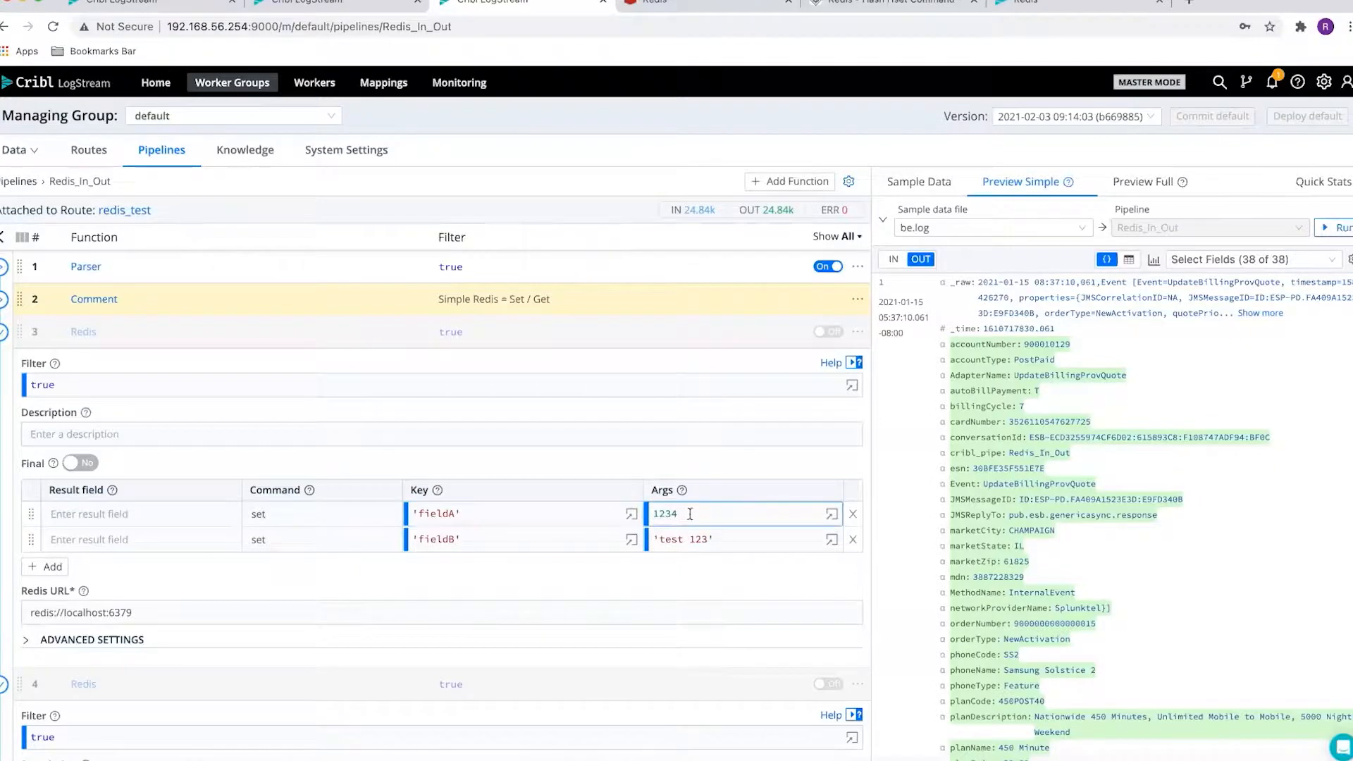
left_click(501, 528)
left_click(473, 541)
left_click(666, 545)
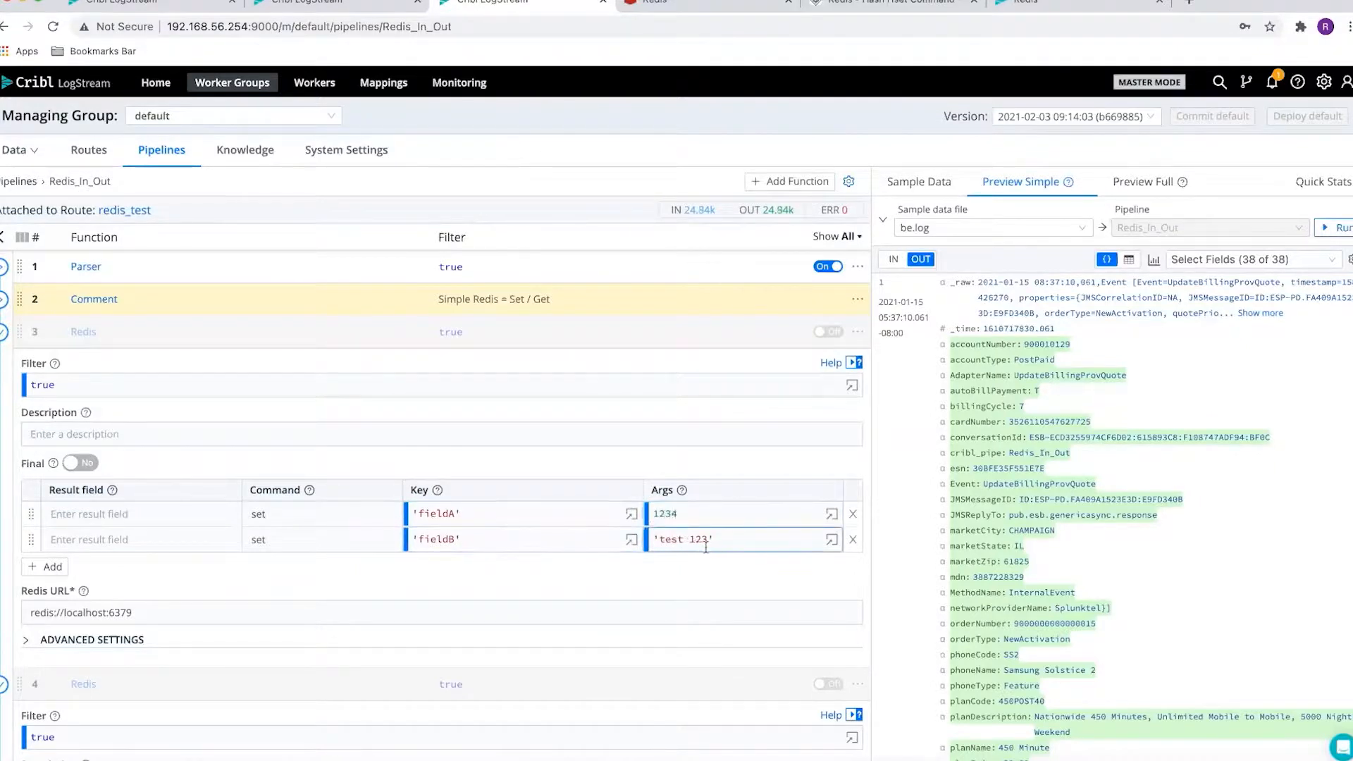
Review the get commands, fieldA and fieldB keys, and myfieldAA and myfieldBB result fields in Redis function 4.
left_click(563, 579)
scroll(563, 577, "down", 2)
scroll(562, 577, "down", 3)
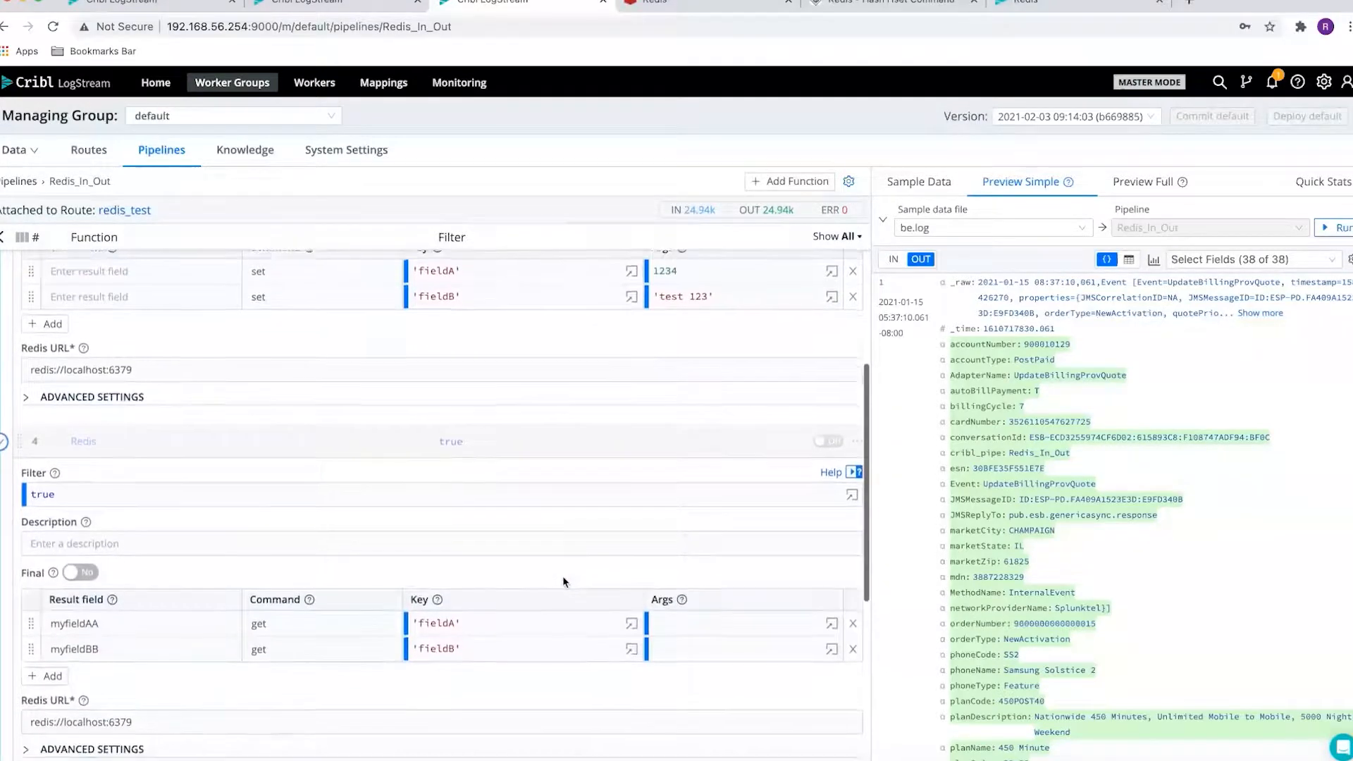
left_click(296, 520)
left_click(288, 606)
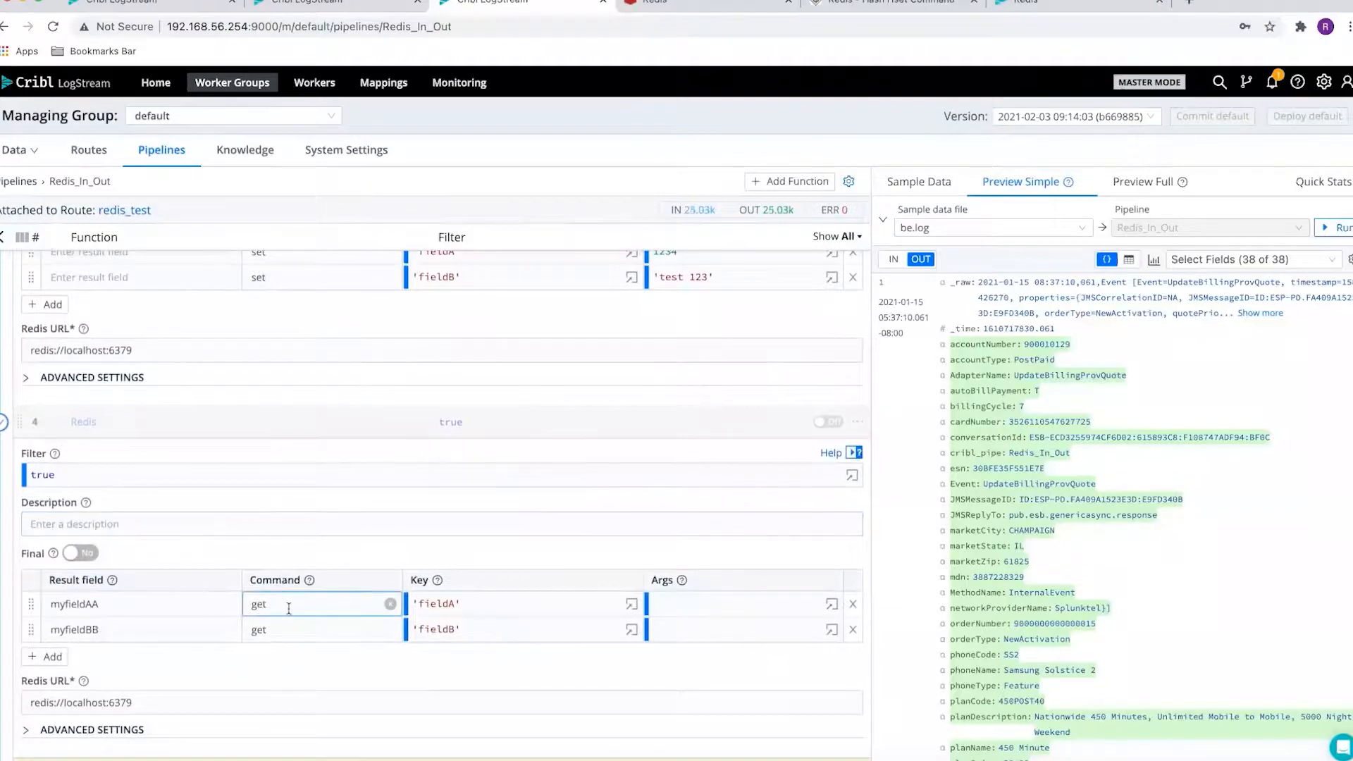
left_click(453, 607)
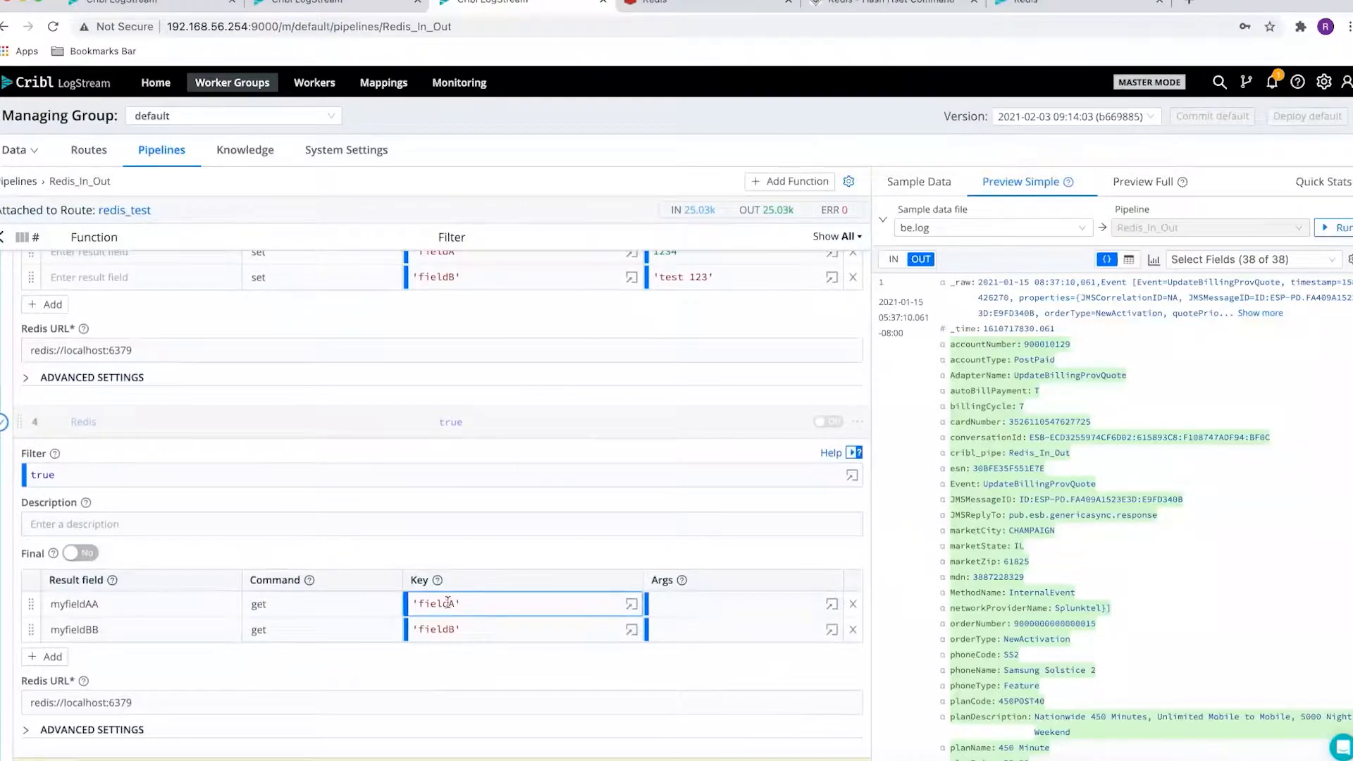
scroll(471, 562, "up", 1)
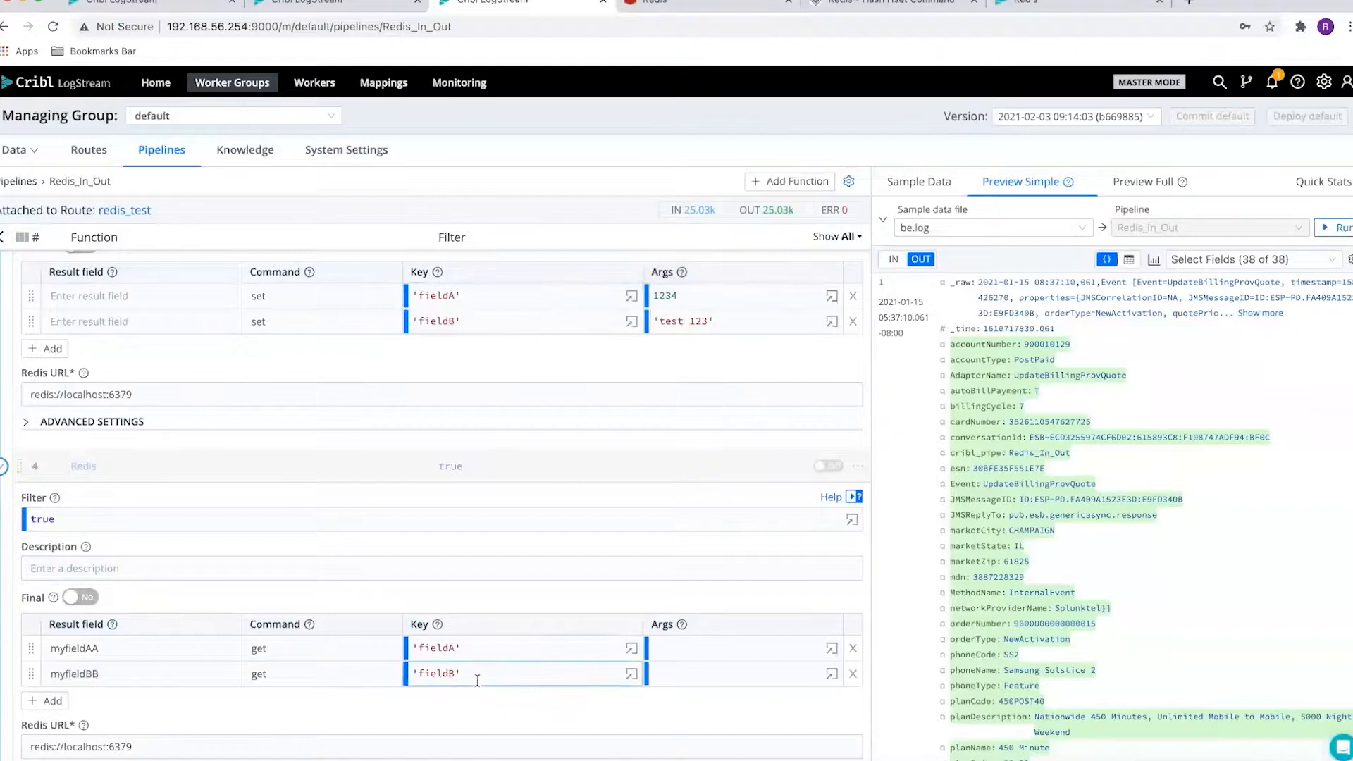
left_click(107, 679)
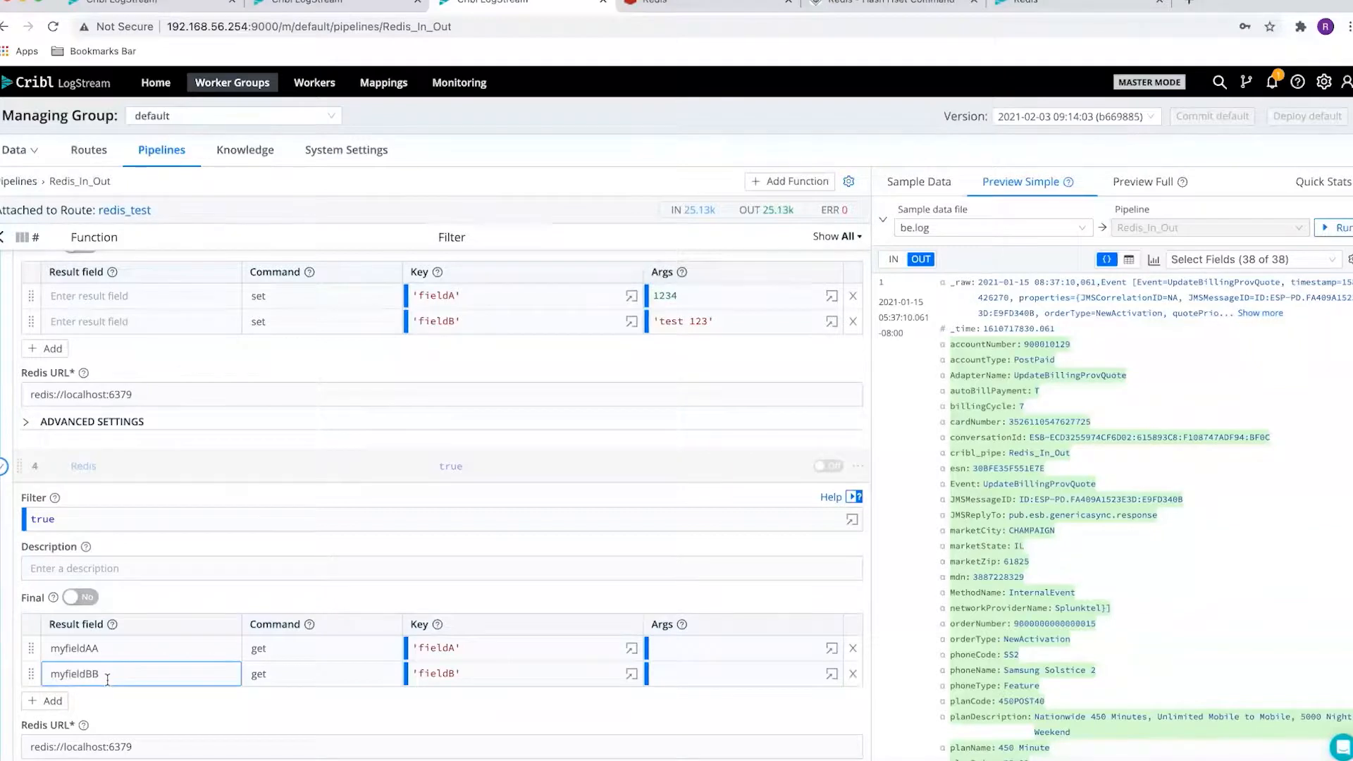
left_click(480, 664)
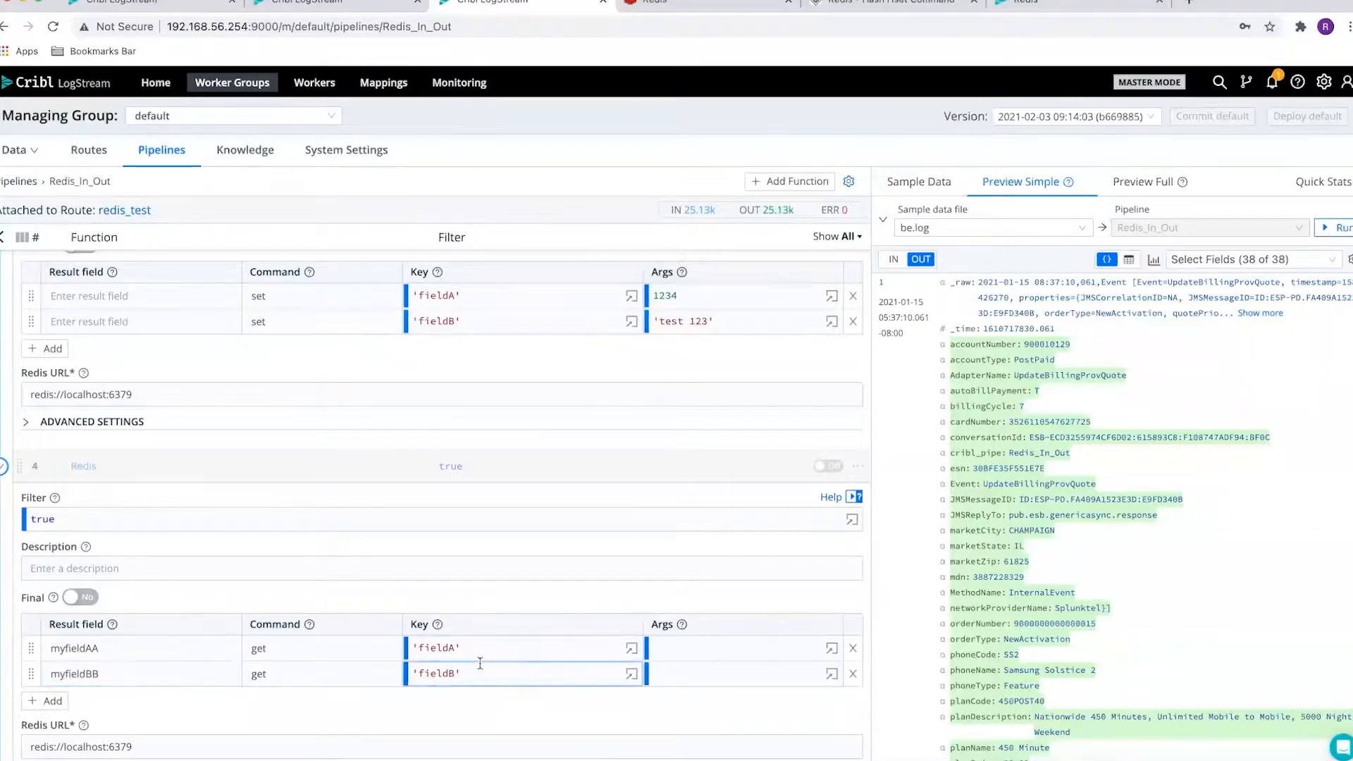
scroll(478, 659, "down", 1)
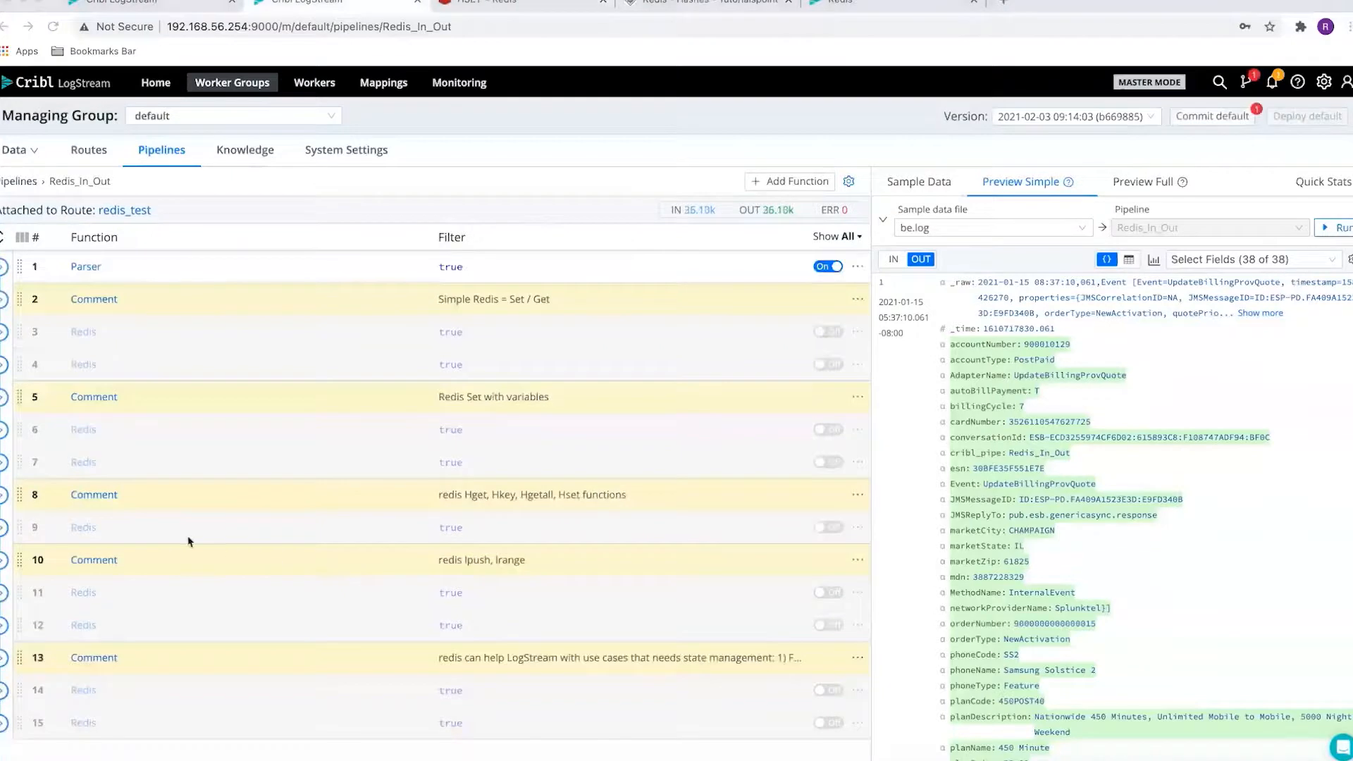
Expand Redis function 9 and examine its hget, hkeys, hgetall and hset commands with their keys and arguments.
left_click(3, 529)
scroll(108, 551, "down", 3)
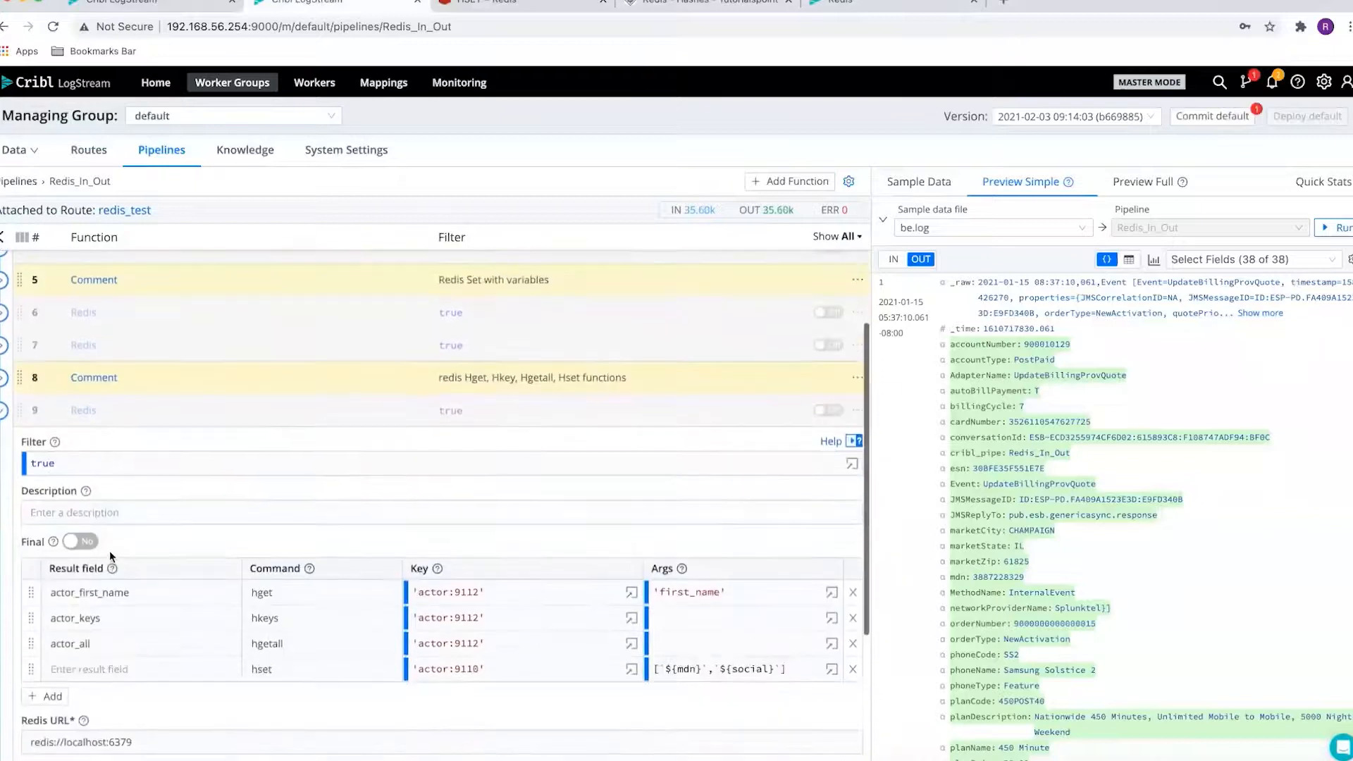
scroll(108, 551, "down", 1)
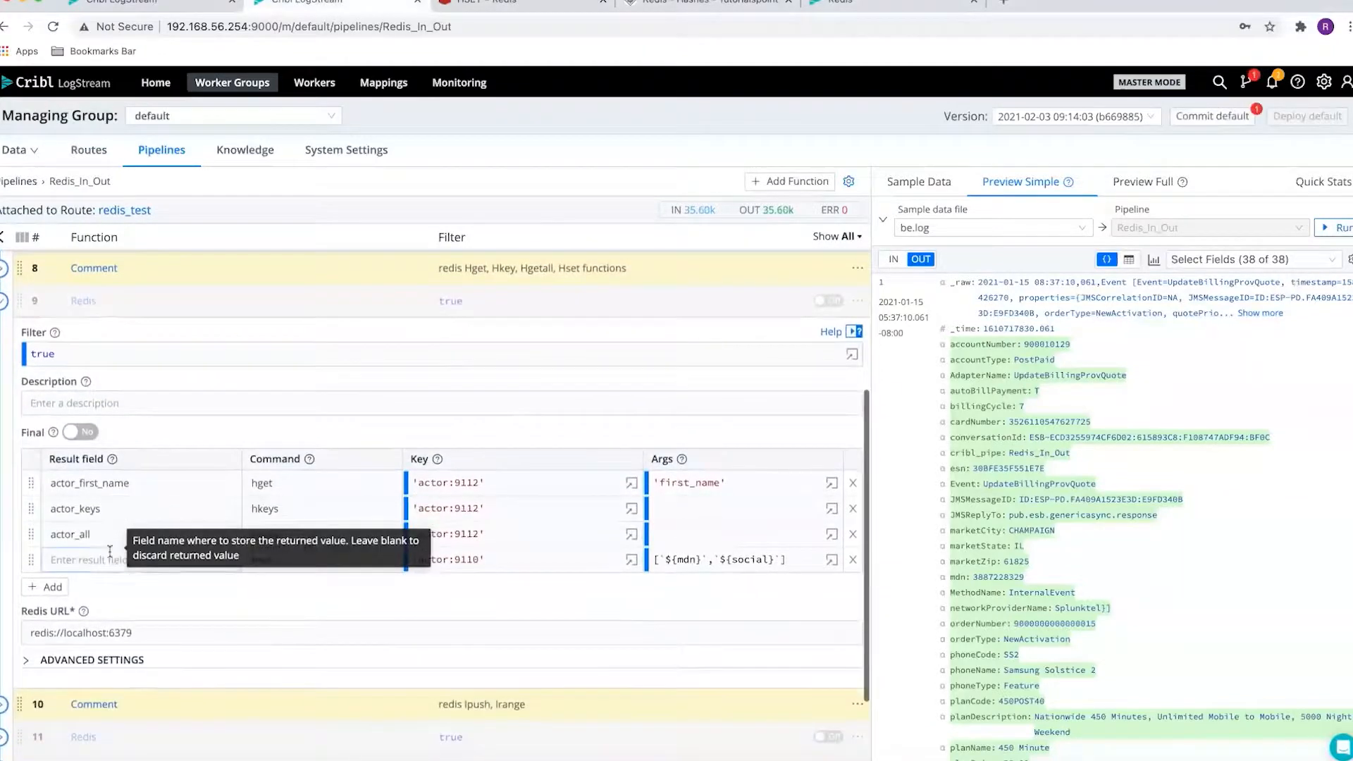
left_click(257, 487)
left_click(254, 504)
left_click(257, 534)
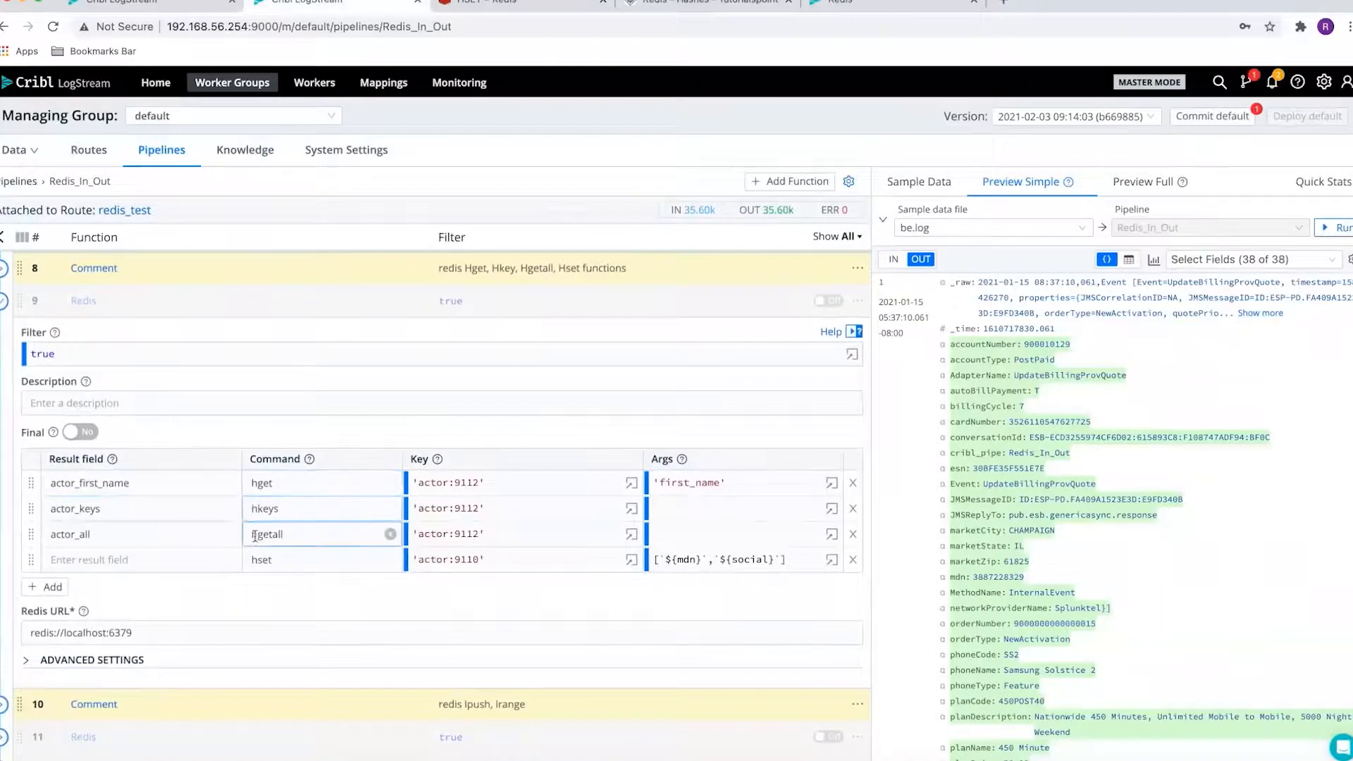
left_click(260, 558)
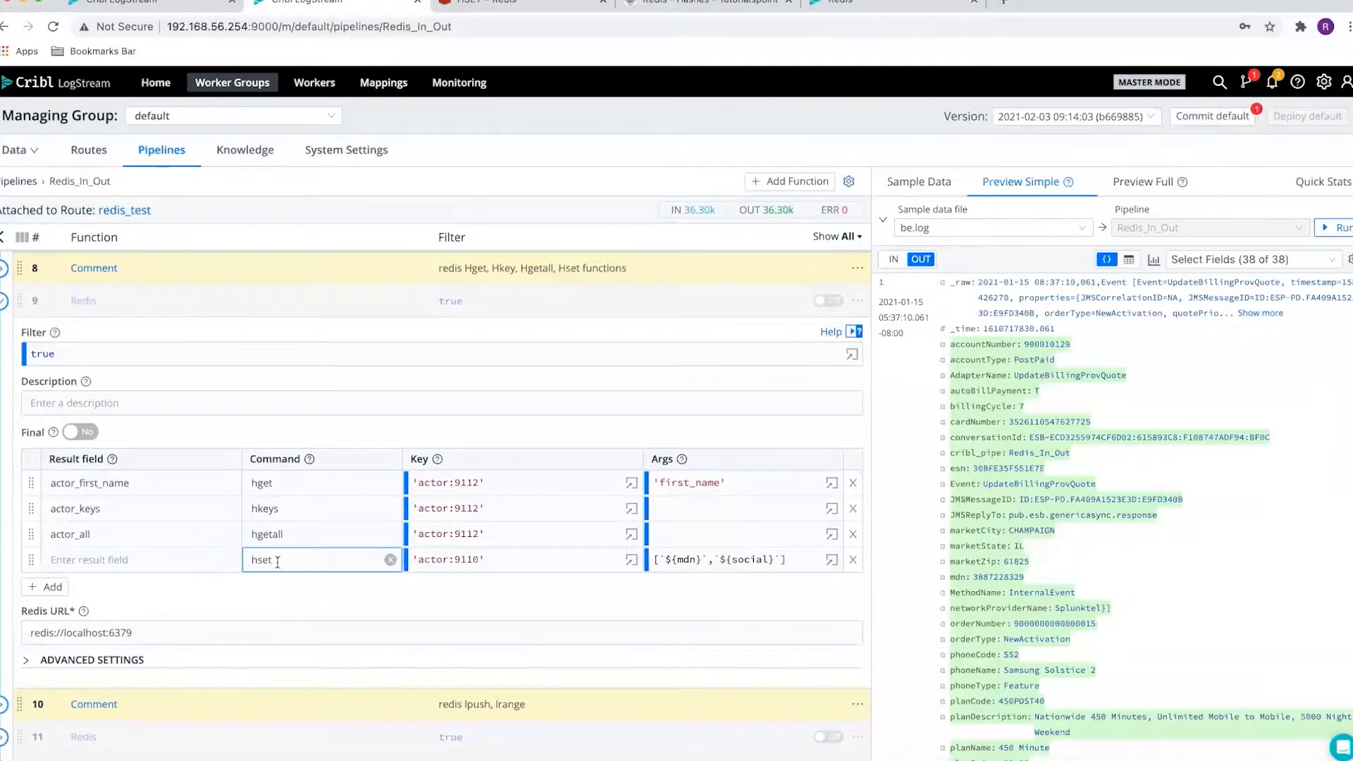
left_click(283, 591)
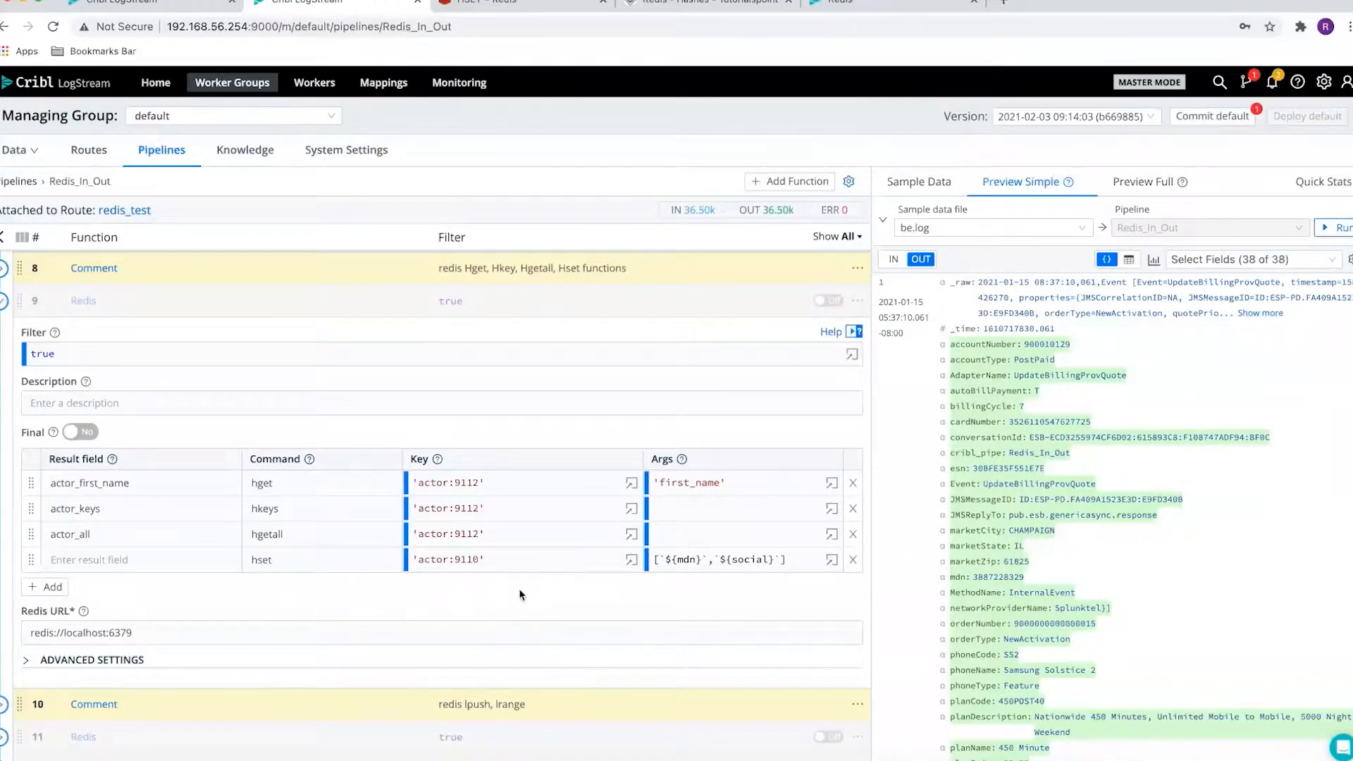
Enable Redis function 9, save the pipeline, and expand the actor_all field in the preview output.
left_click(830, 302)
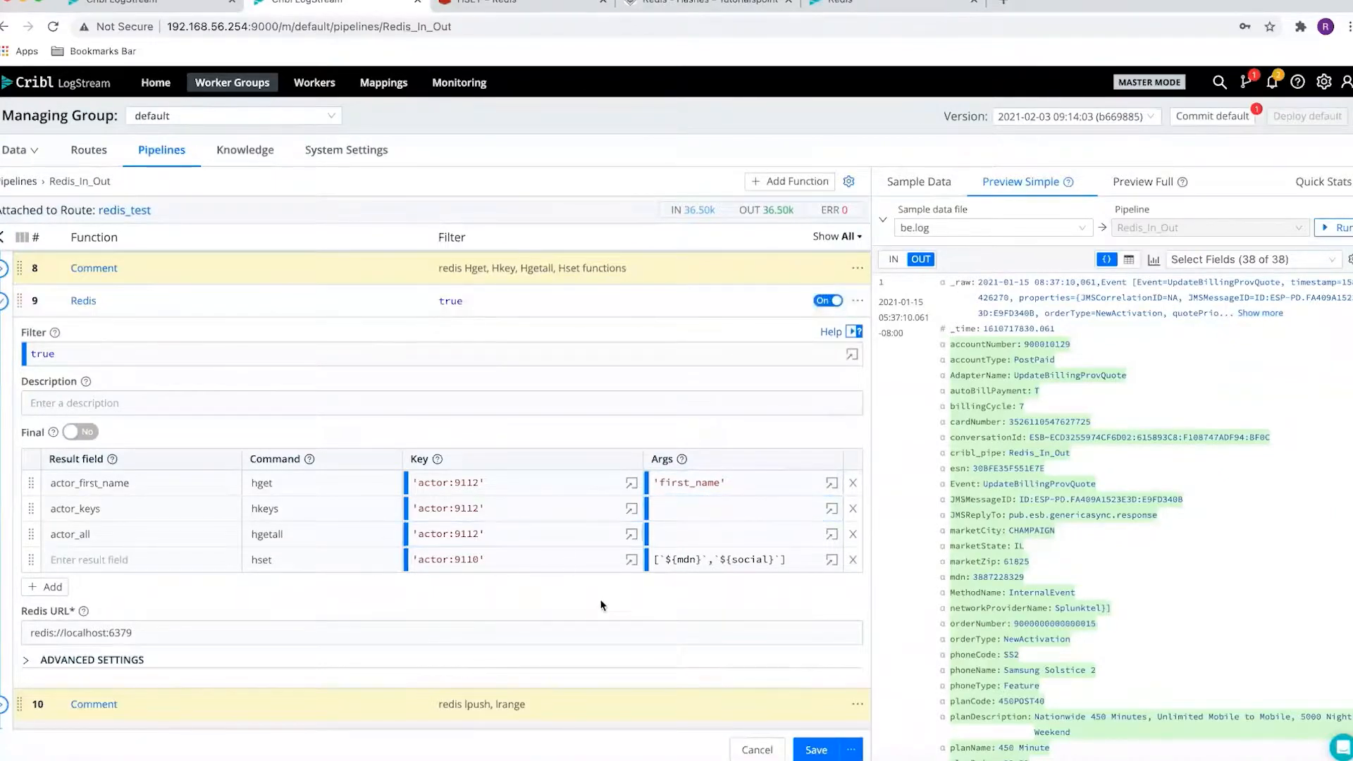
scroll(601, 605, "down", 3)
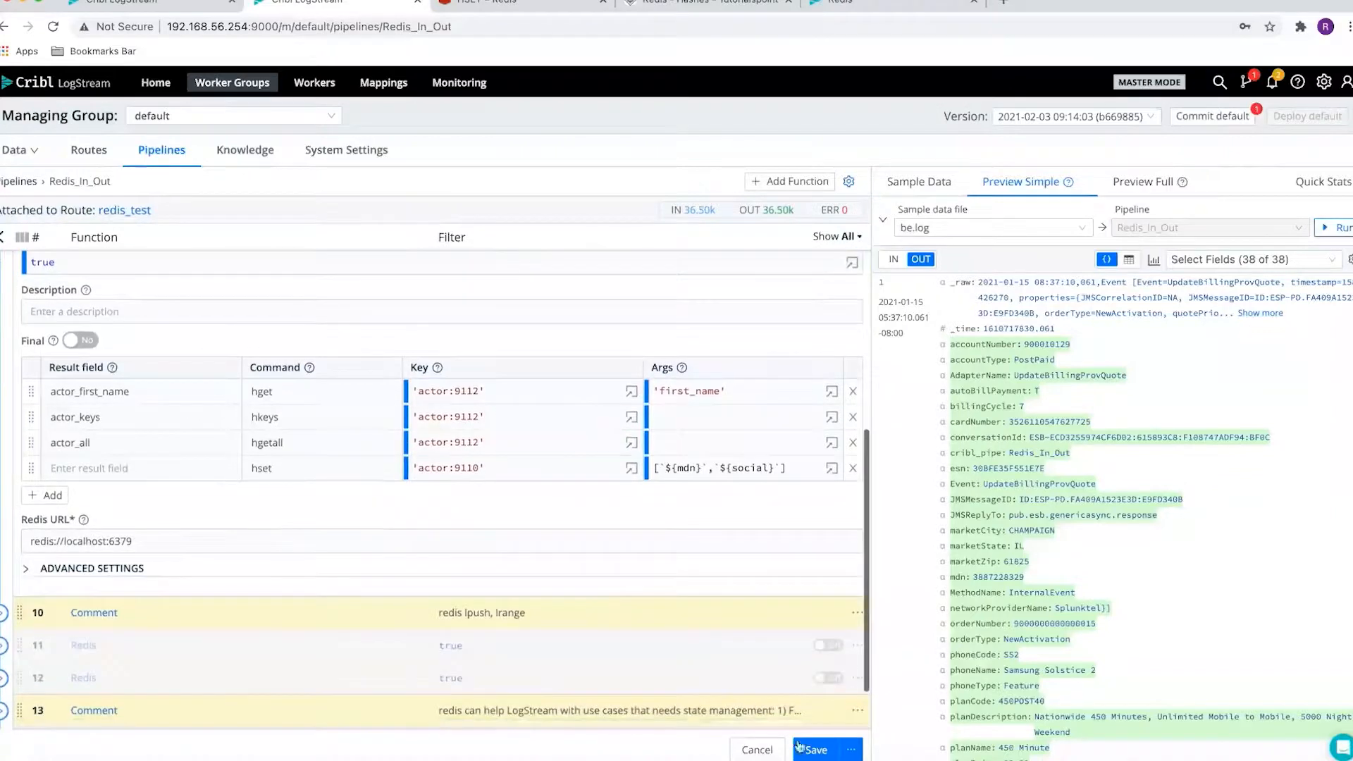
left_click(814, 749)
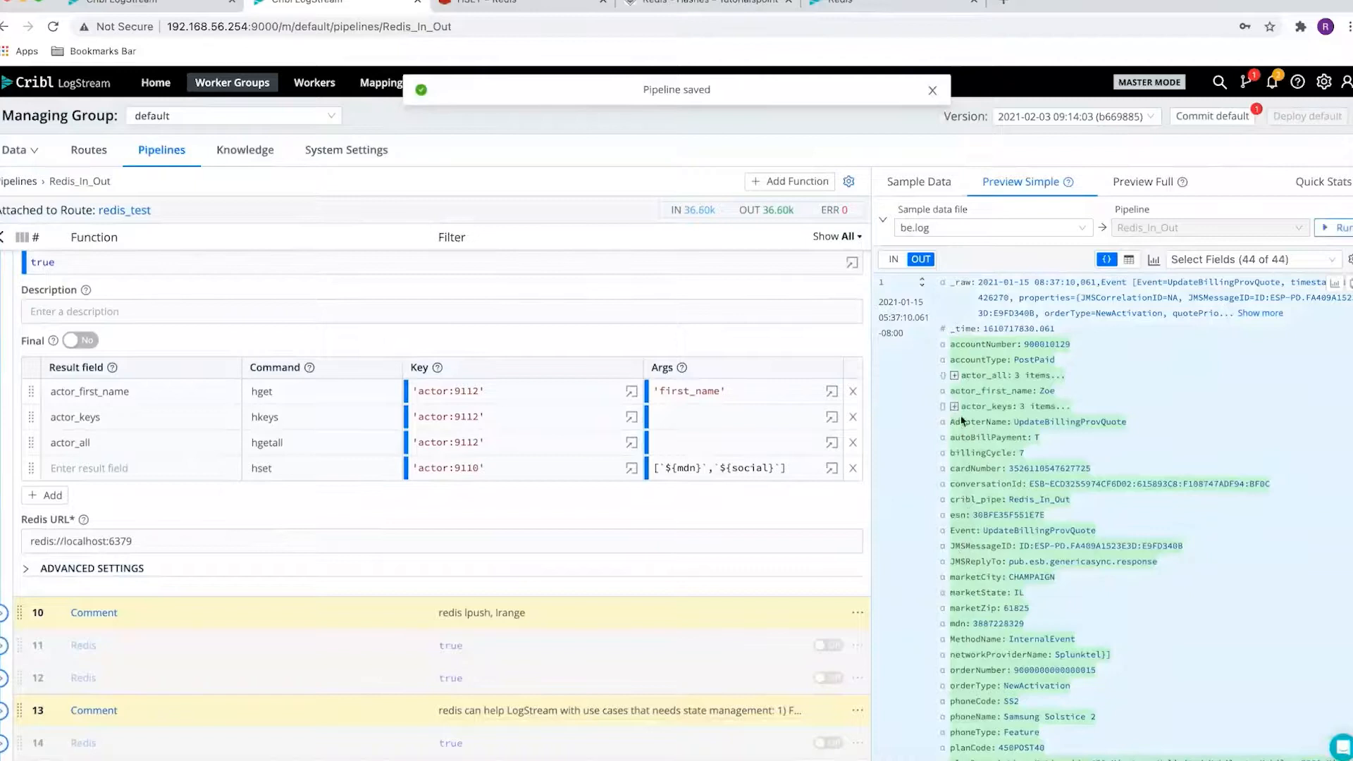
left_click(955, 377)
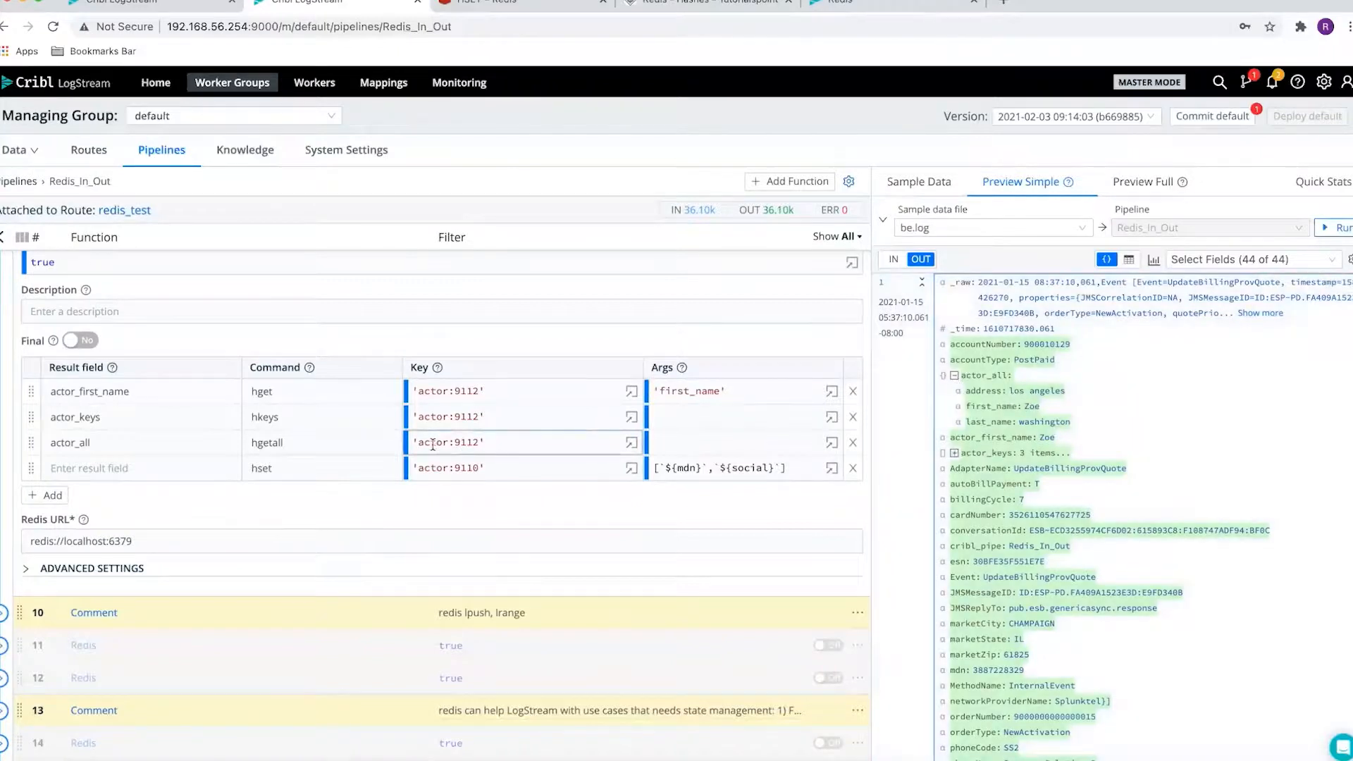
left_click(476, 445)
key("BackSpace")
type("3")
key("BackSpace")
type("2")
Check the hkeys command and expand the actor_keys field in the preview output.
left_click(340, 414)
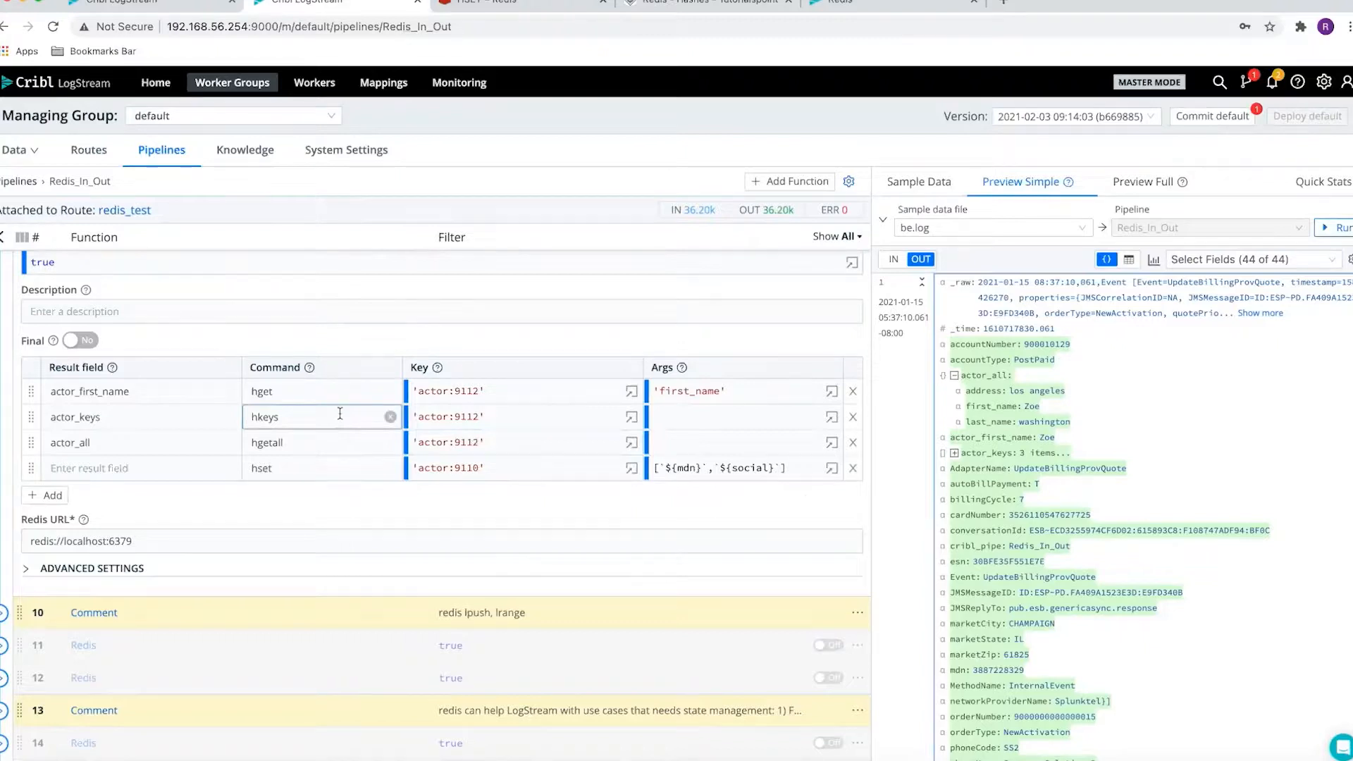
left_click(954, 454)
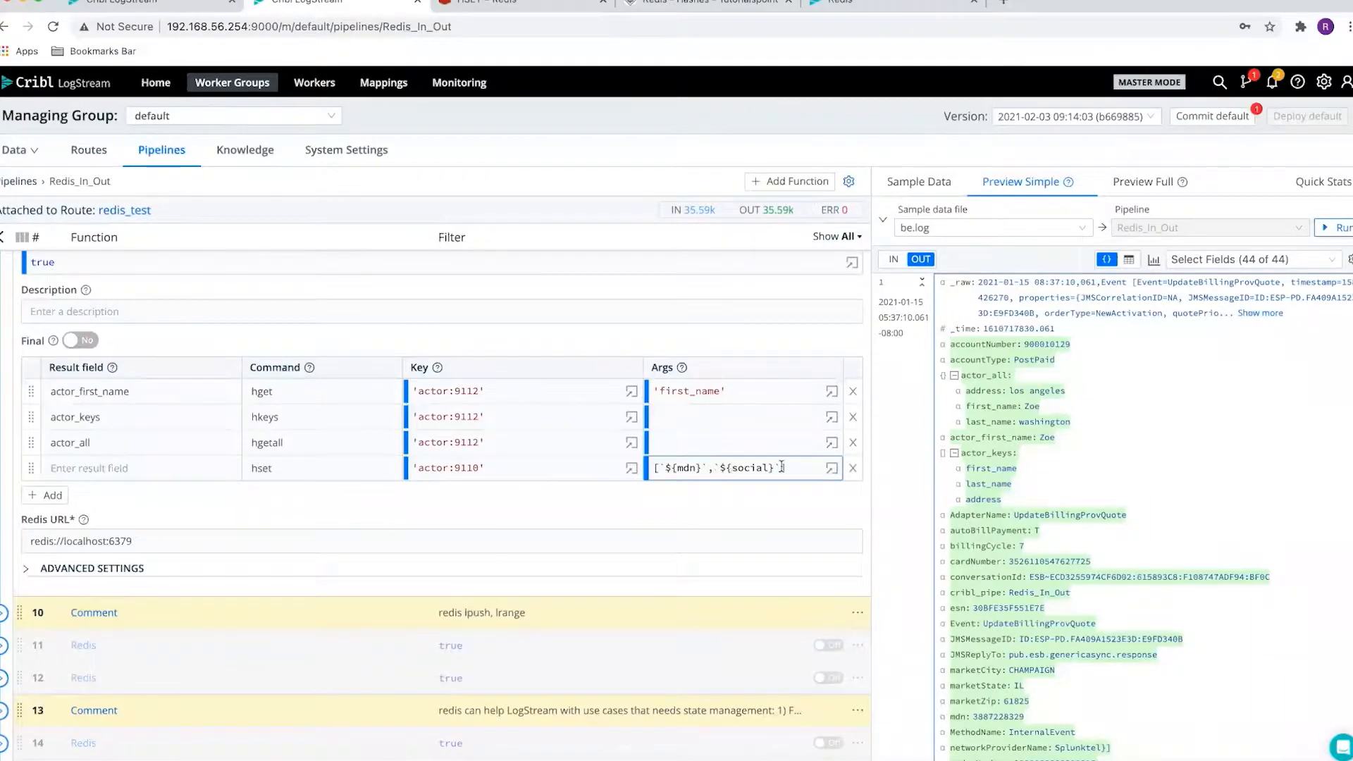
Examine the HSET example's command, hash, field and value on redis.io, and compare it with the hset arguments in Redis_In_Out.
left_click(530, 3)
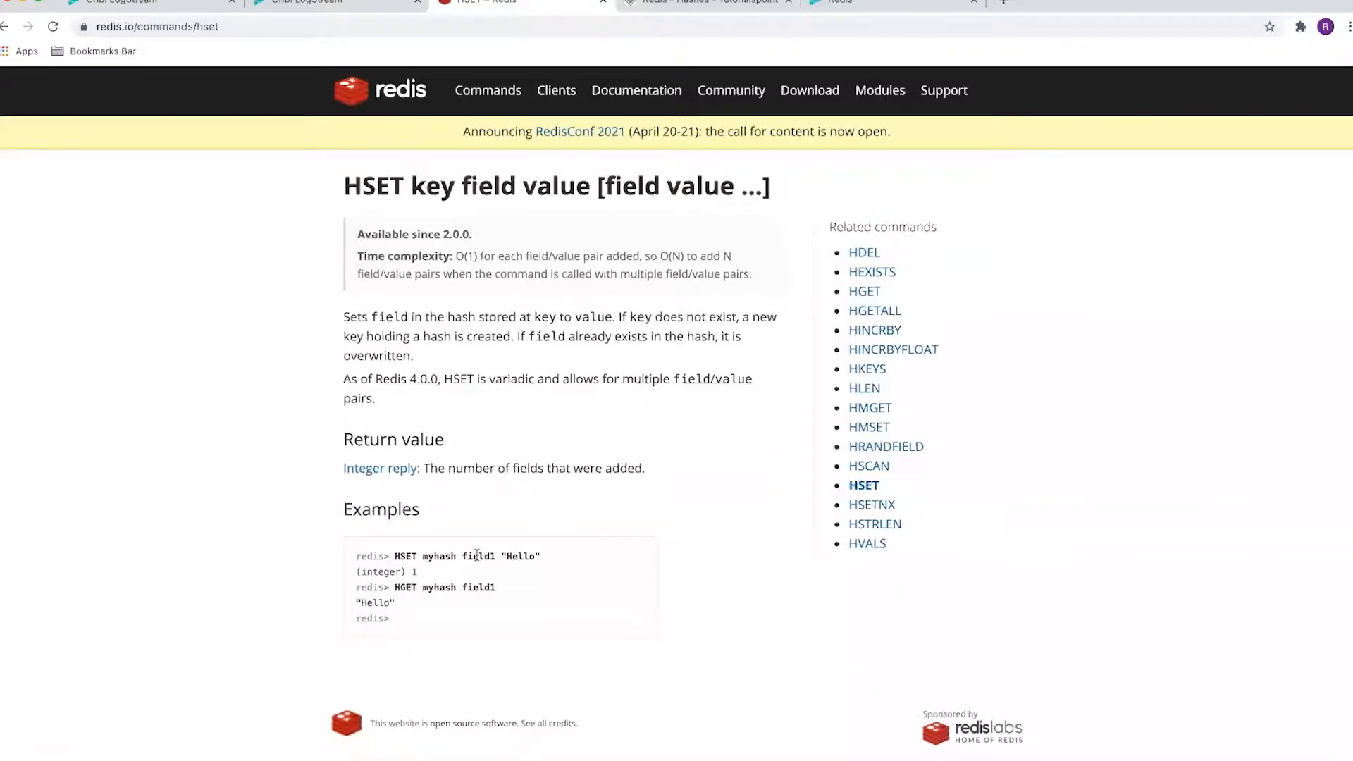
double_click(405, 556)
double_click(441, 557)
double_click(480, 557)
left_click(518, 557)
double_click(518, 557)
left_click(363, 3)
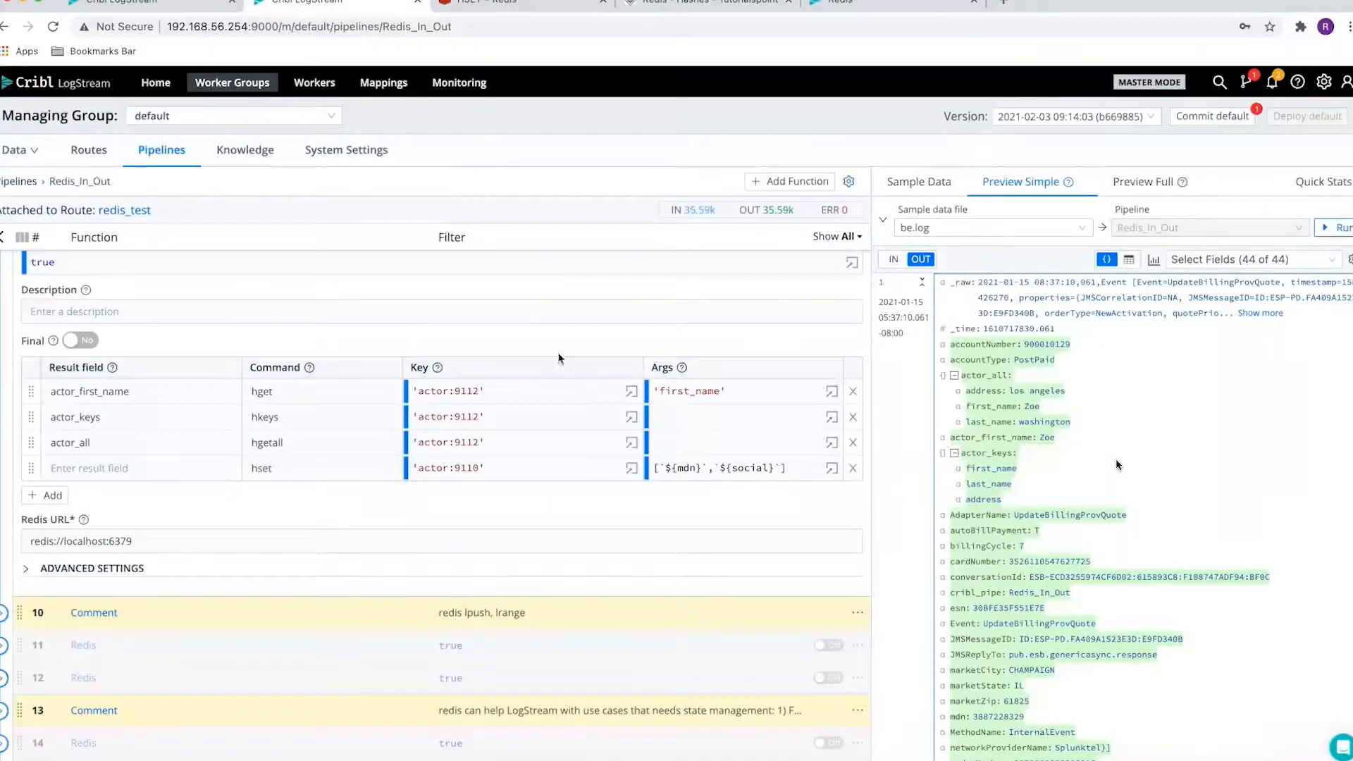
left_click(672, 474)
Switch to the terminal and run hgetall actor:9110 in redis-cli to read the stored hash.
left_click(693, 758)
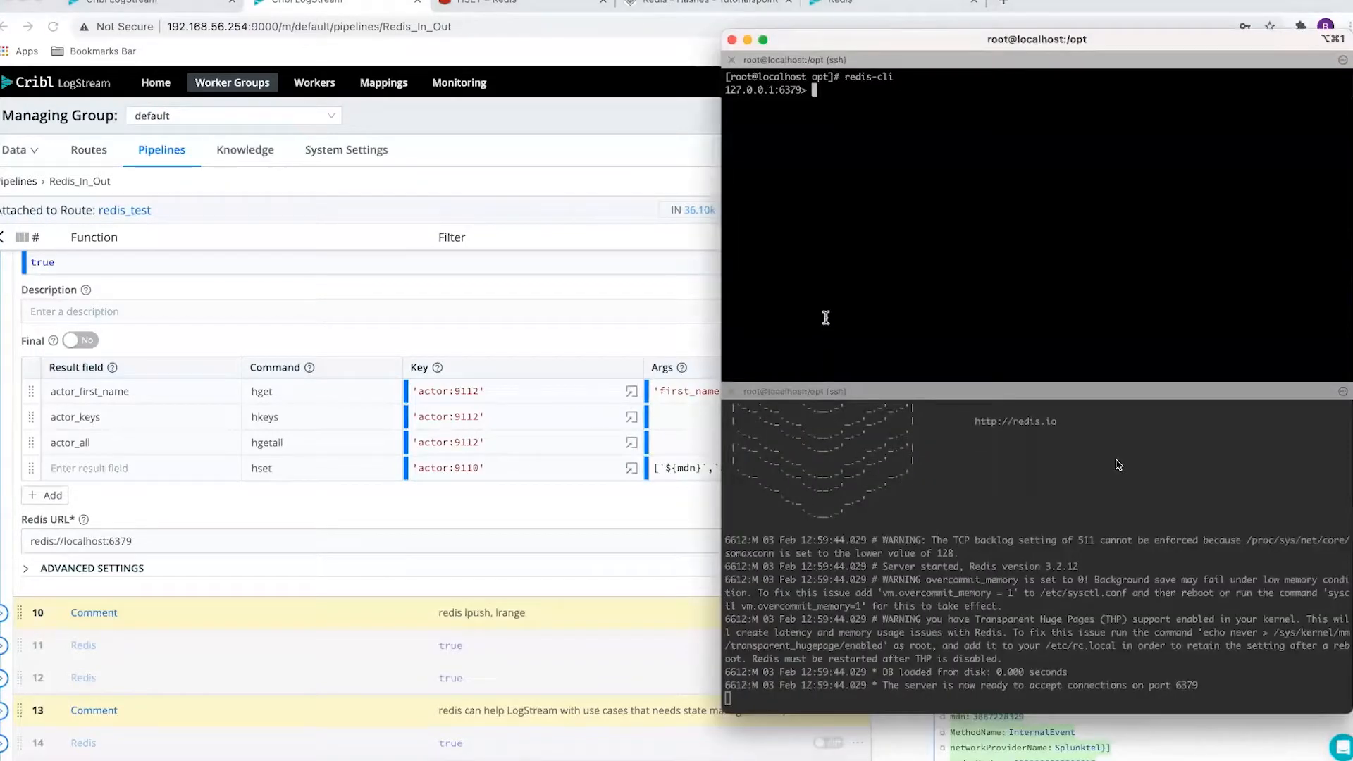
type("hgetall actor:")
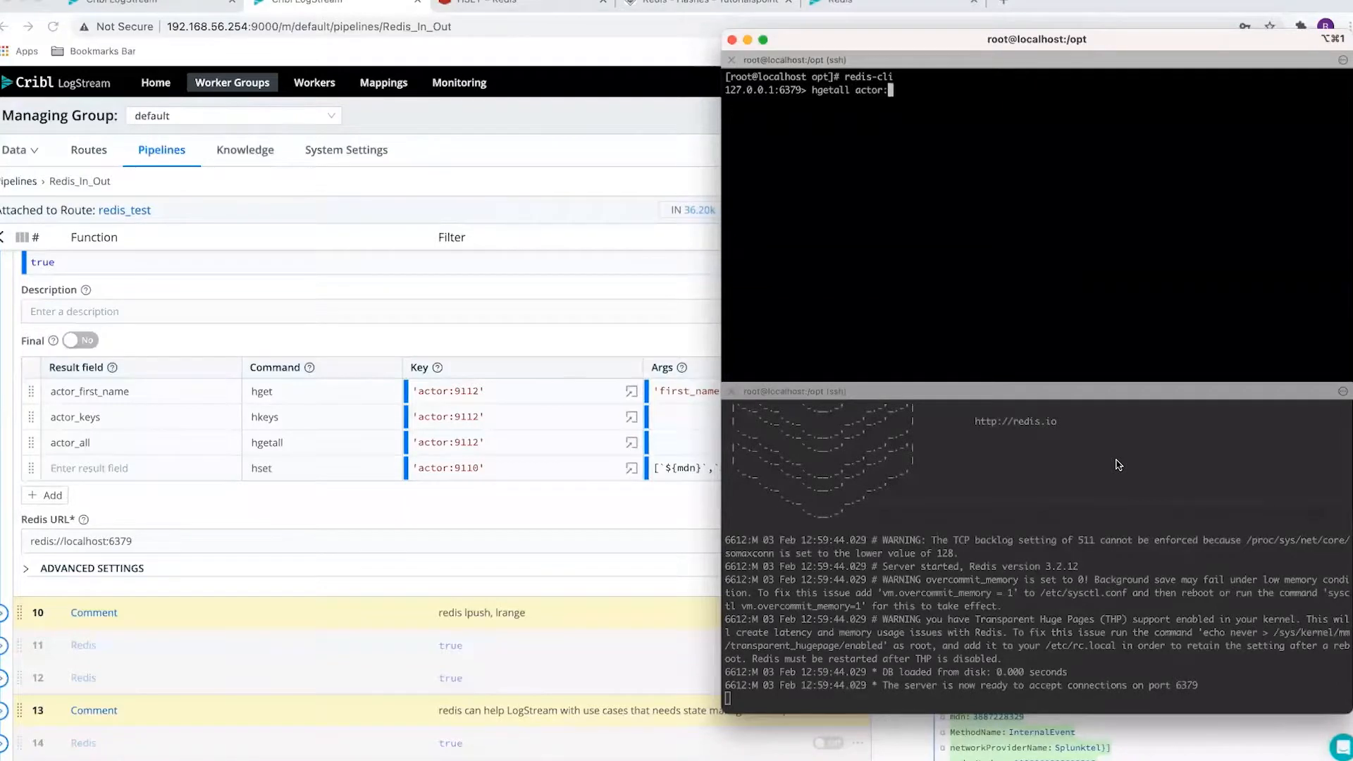
type("9110")
key("Return")
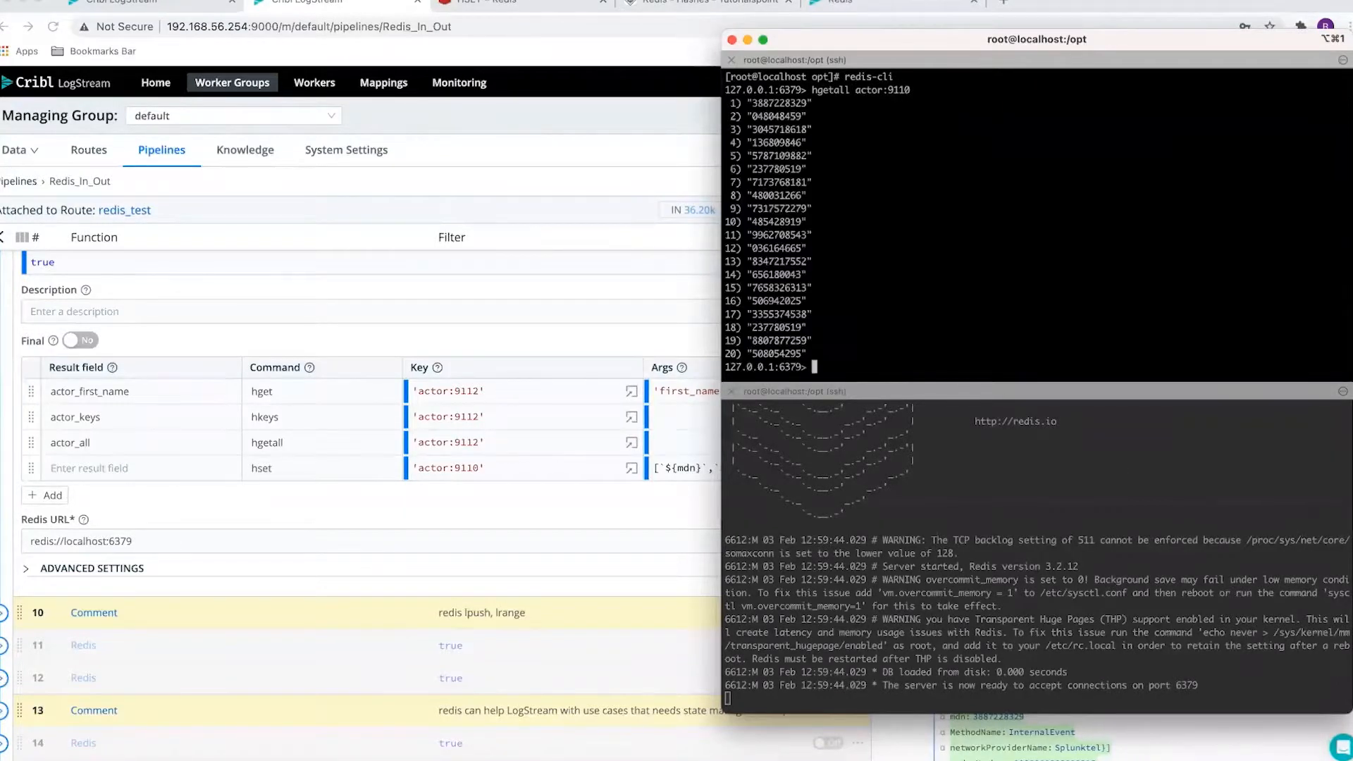
Return to the Redis_In_Out pipeline in the browser, expand Redis functions 11 and 12, and review the lpush command, ssn key and argument.
left_click(672, 489)
left_click(688, 472)
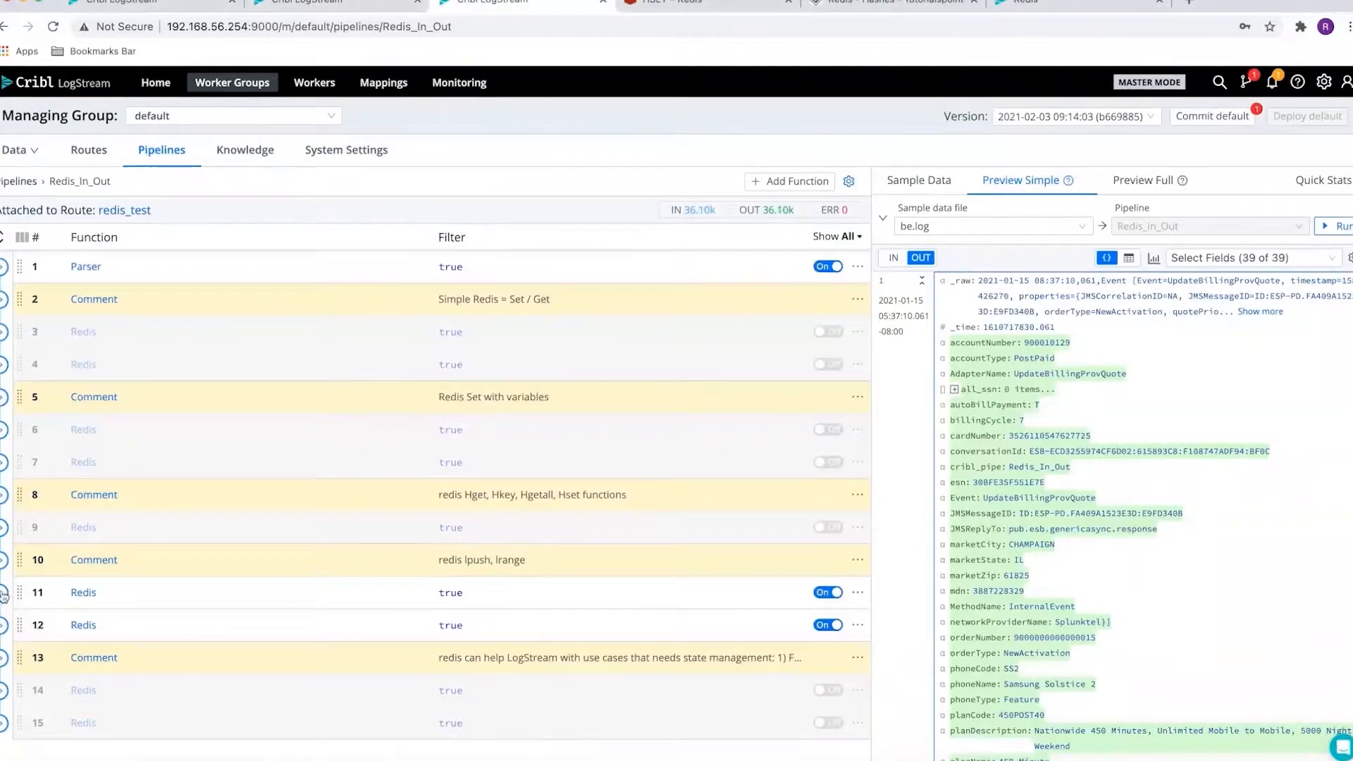
left_click(4, 596)
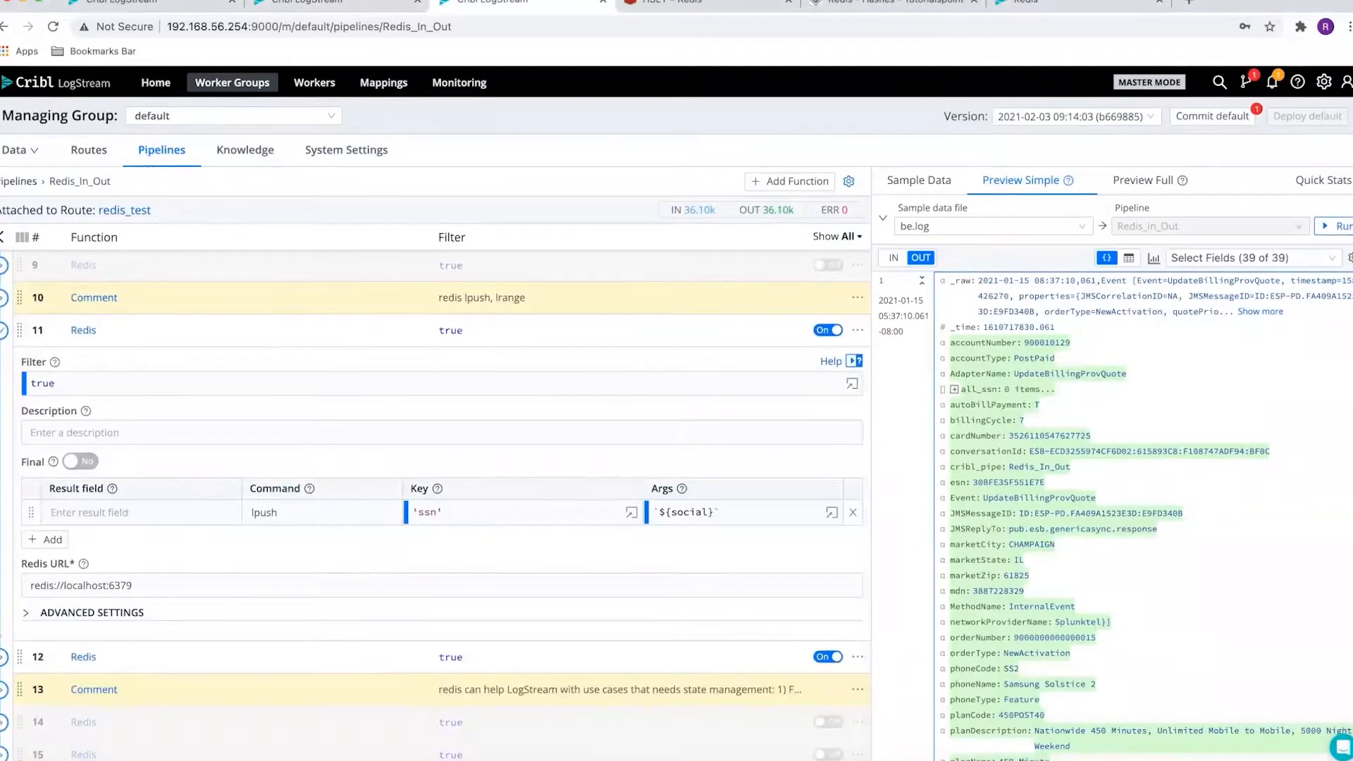
left_click(3, 656)
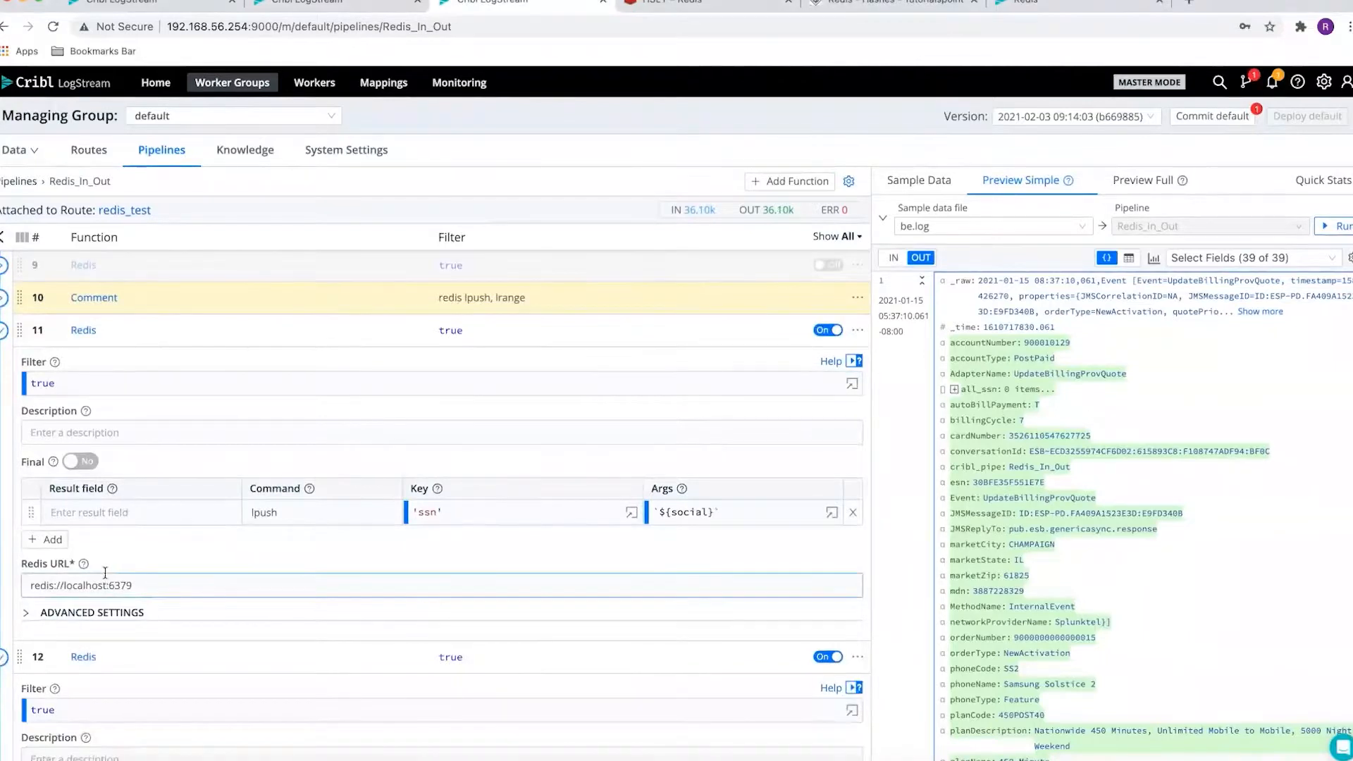
scroll(105, 572, "up", 1)
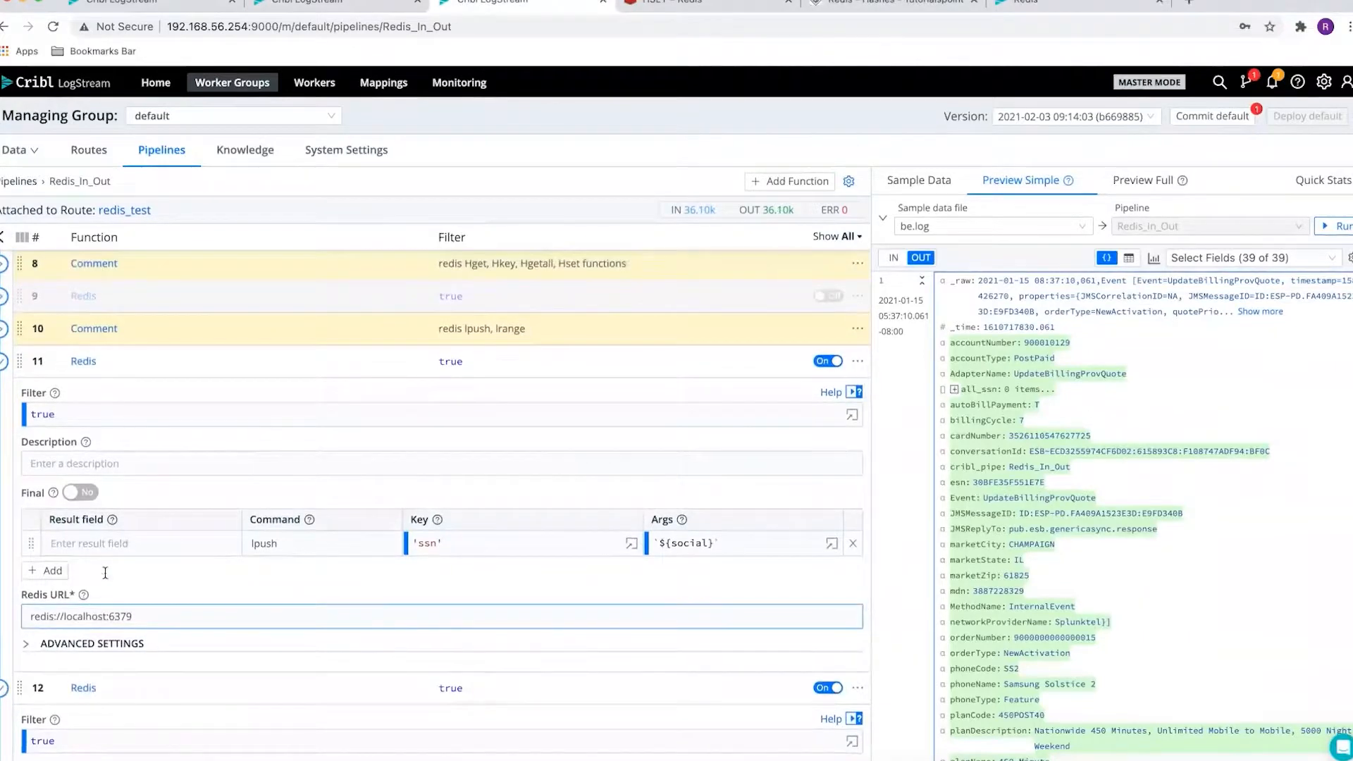
left_click(262, 540)
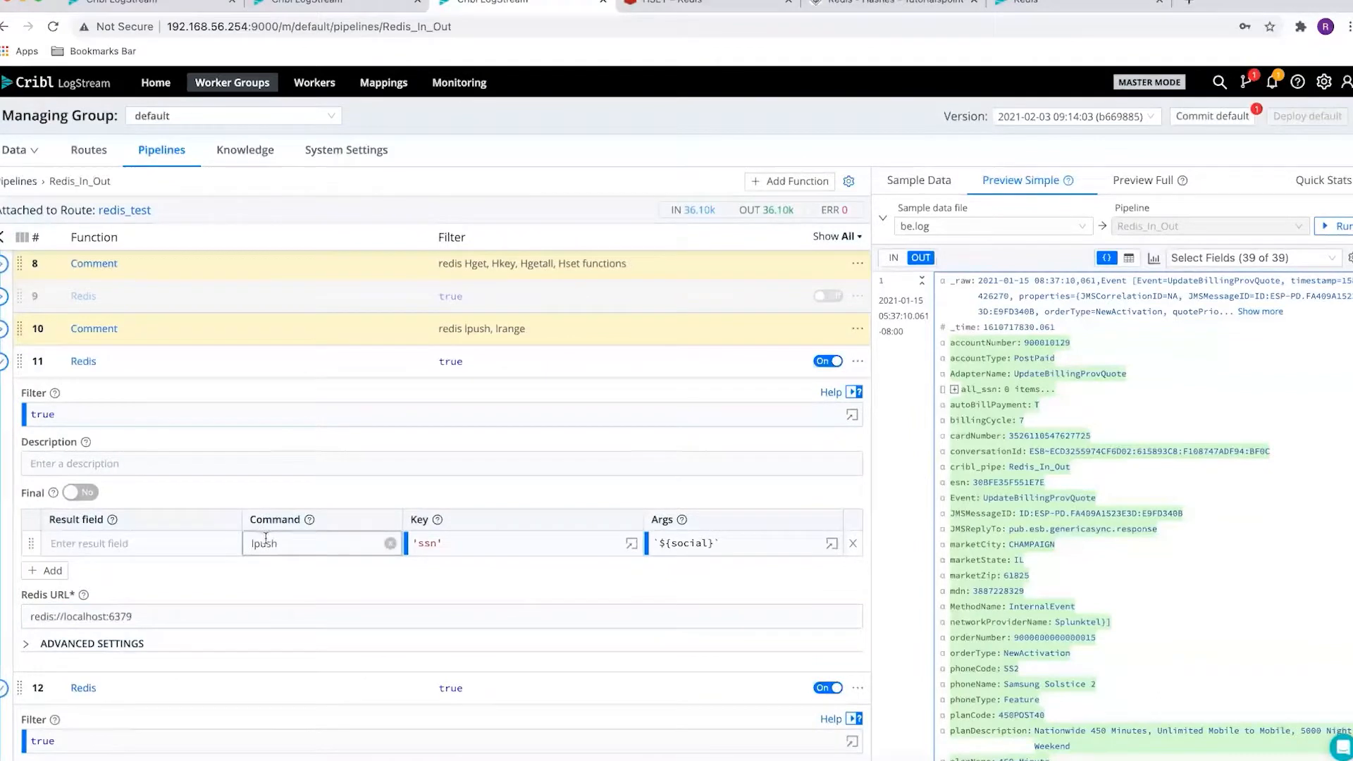
left_click(437, 553)
left_click(719, 548)
left_click(604, 537)
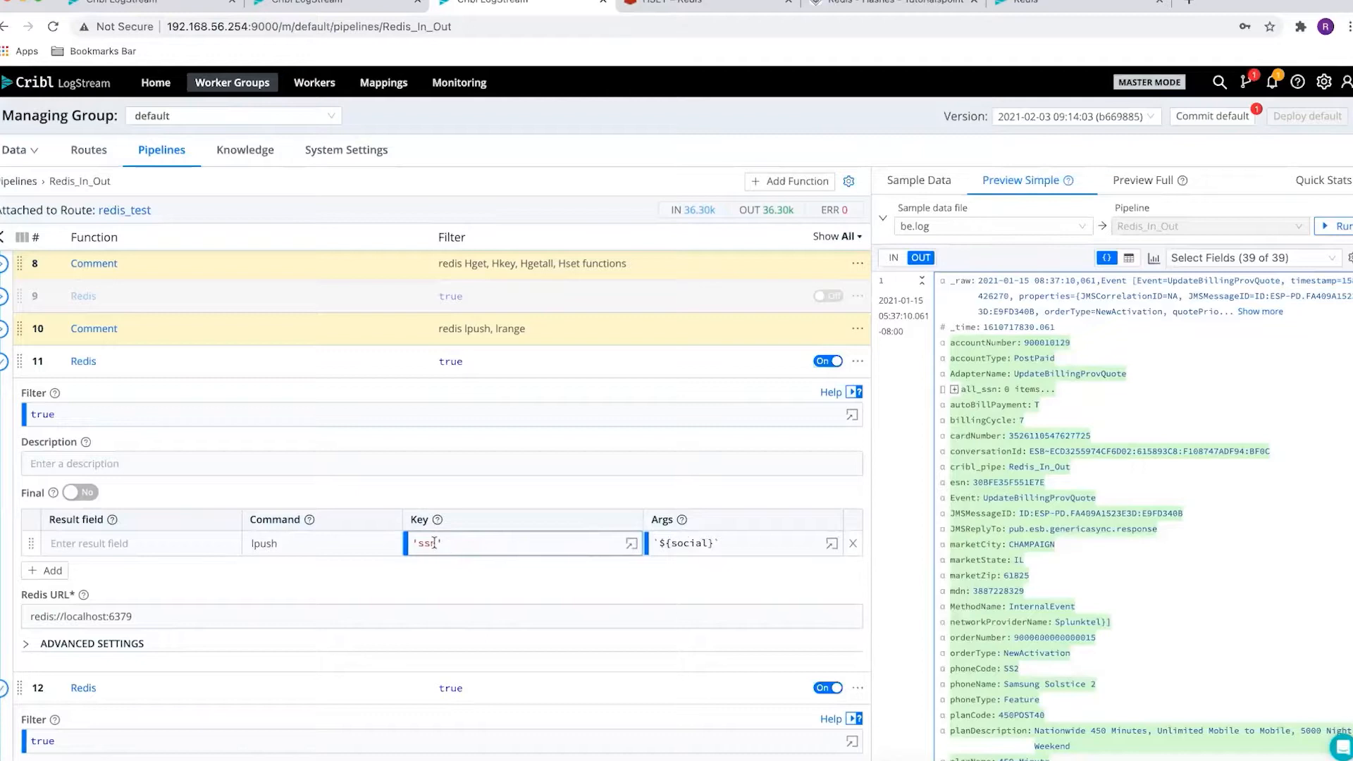
Set the lrange arguments in Redis function 12 to [0,1] and save the pipeline.
scroll(455, 546, "down", 1)
scroll(456, 547, "down", 4)
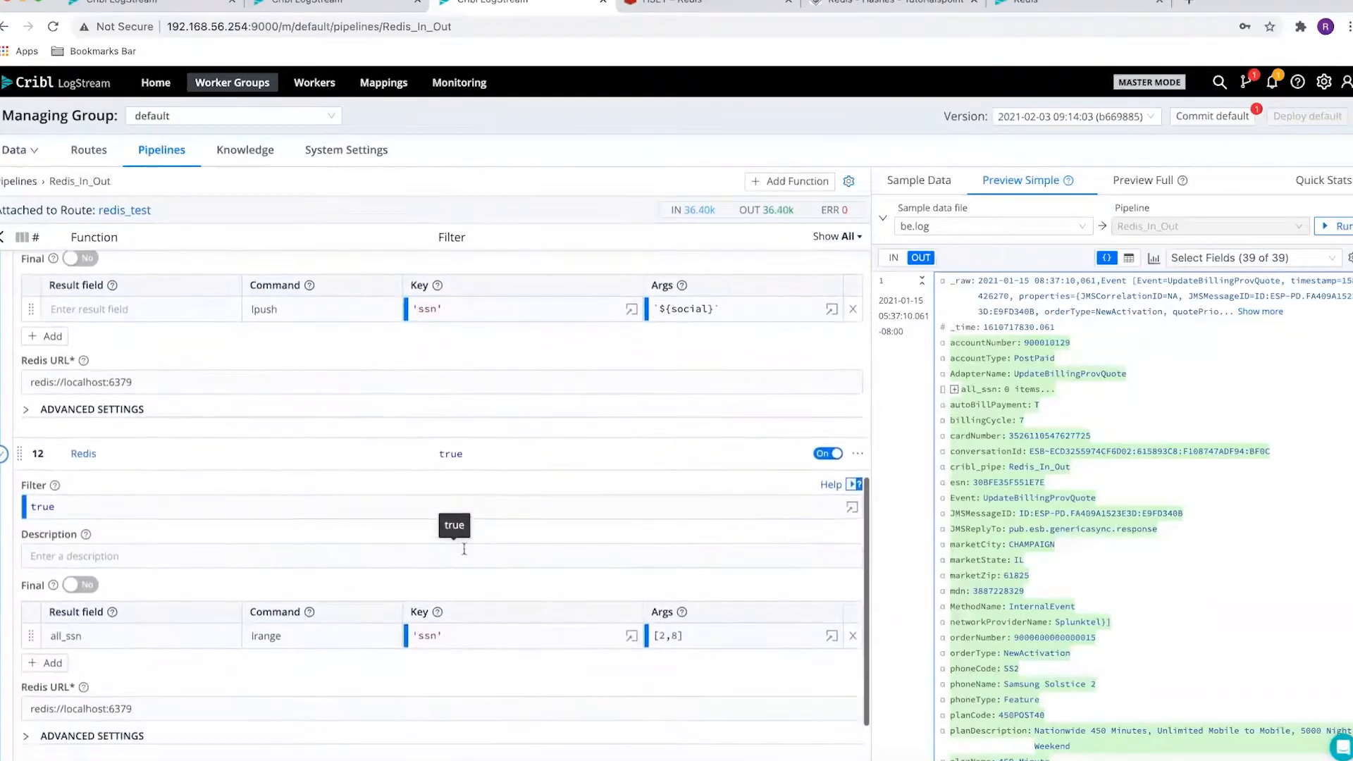
left_click(662, 634)
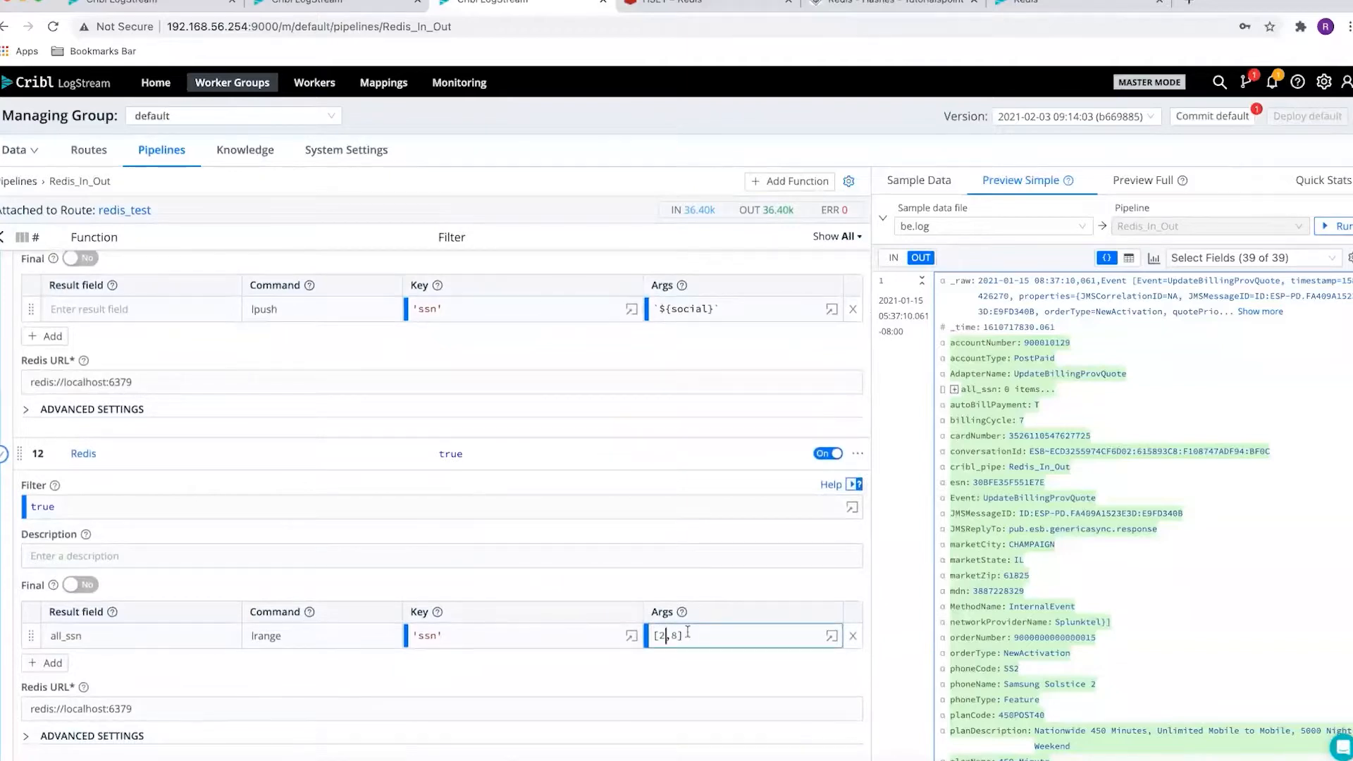
key("BackSpace")
type("0")
left_click(678, 635)
key("BackSpace")
type("1")
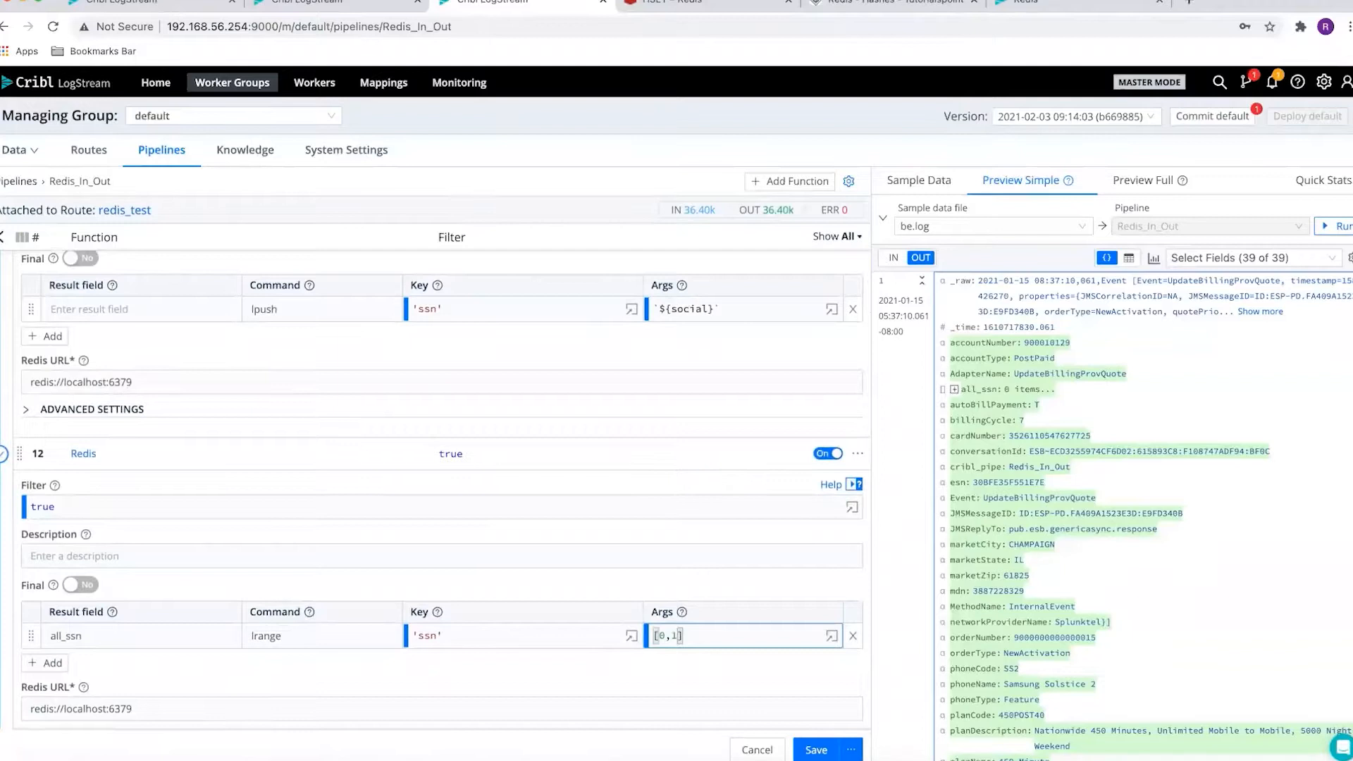
left_click(725, 669)
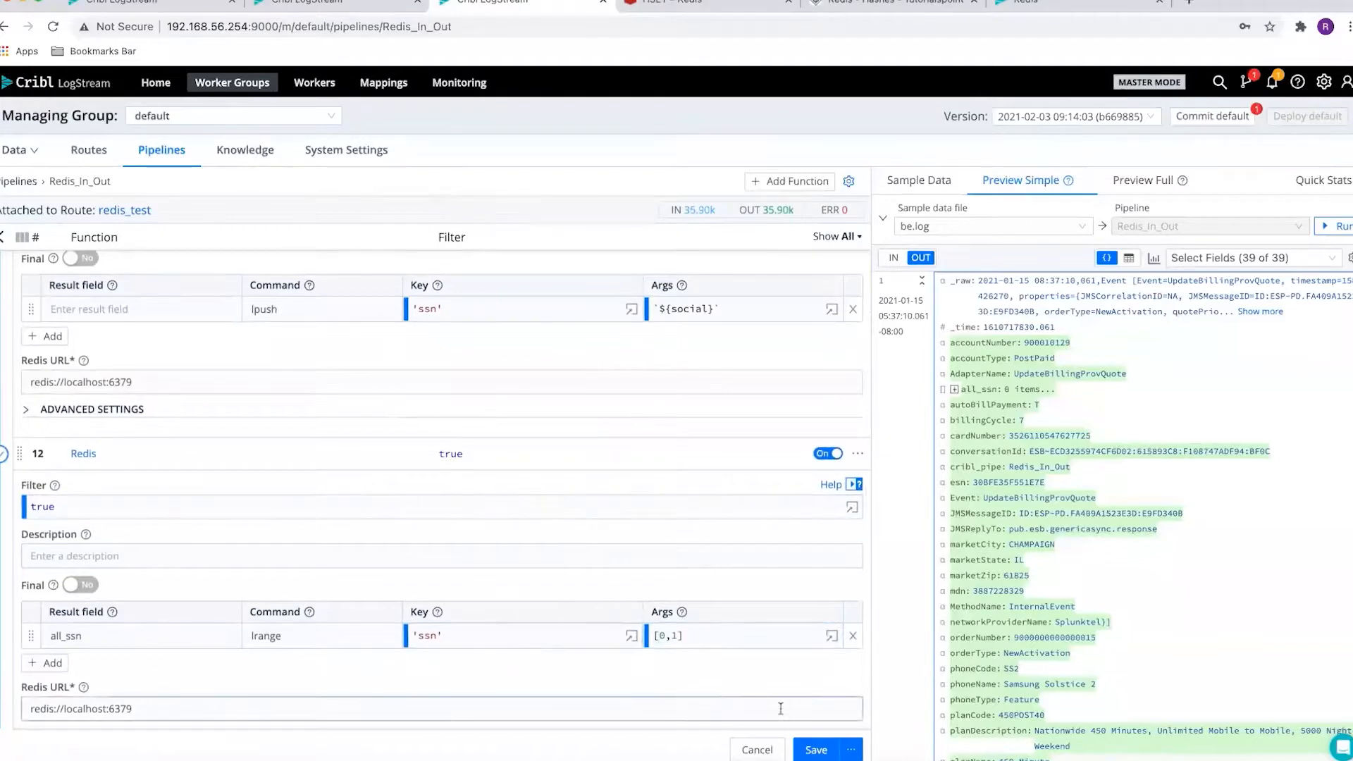
left_click(816, 749)
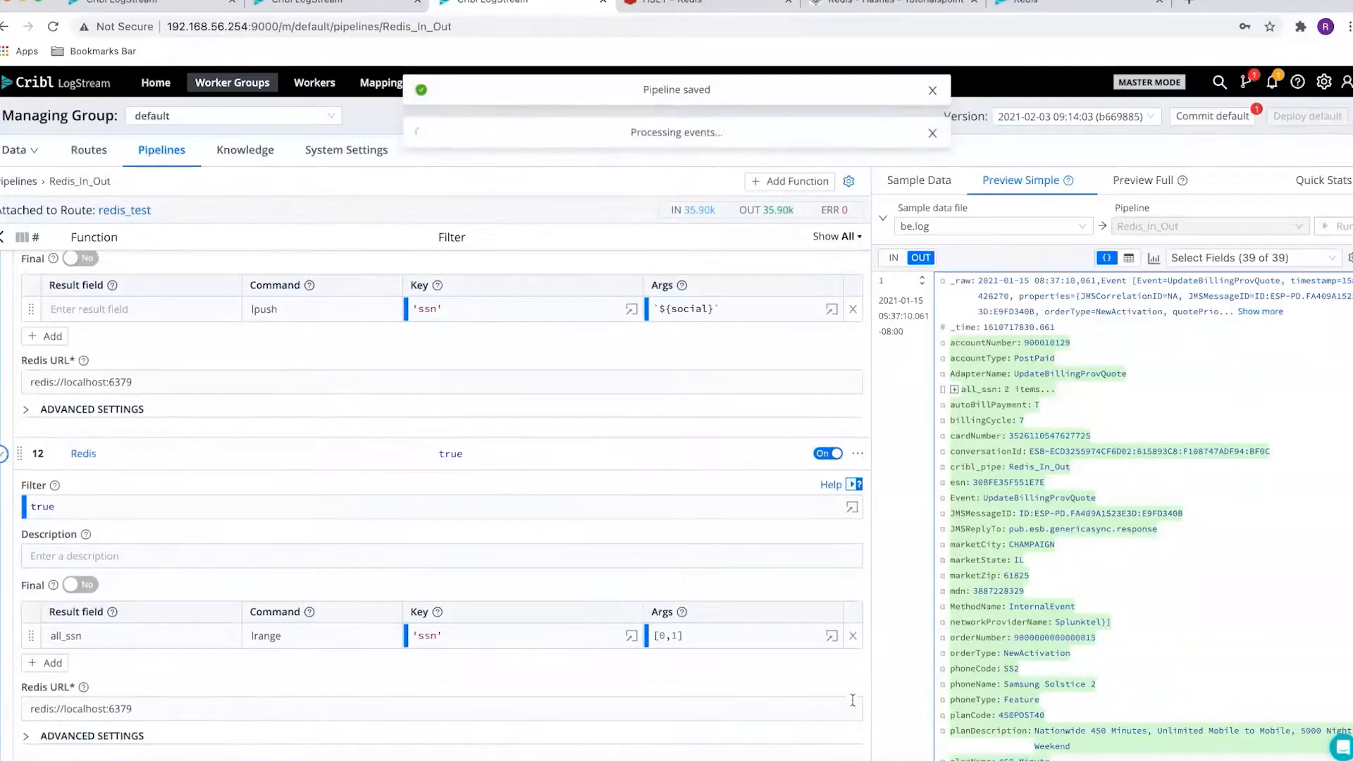
Expand the all_ssn field in the preview output and compare it with the result field of Redis function 12.
left_click(954, 389)
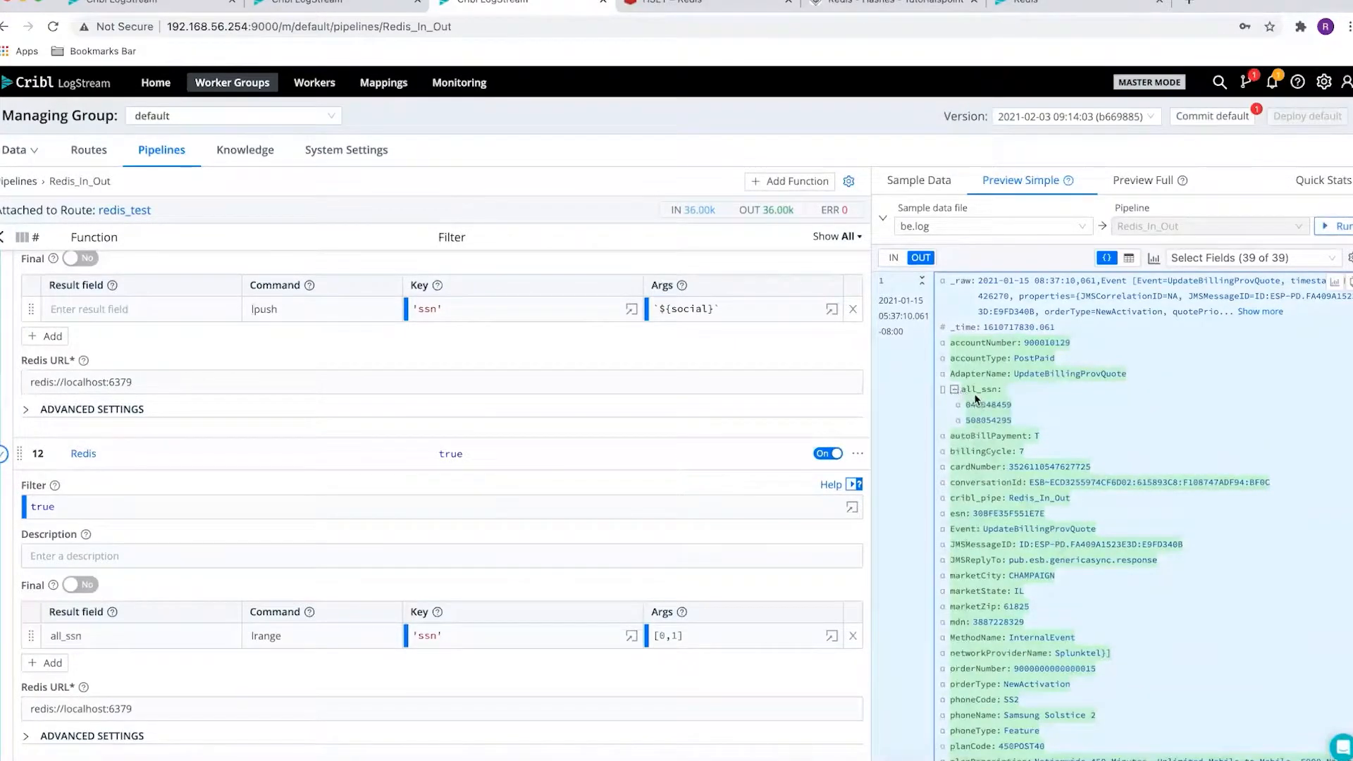
left_click(54, 636)
left_click(3, 453)
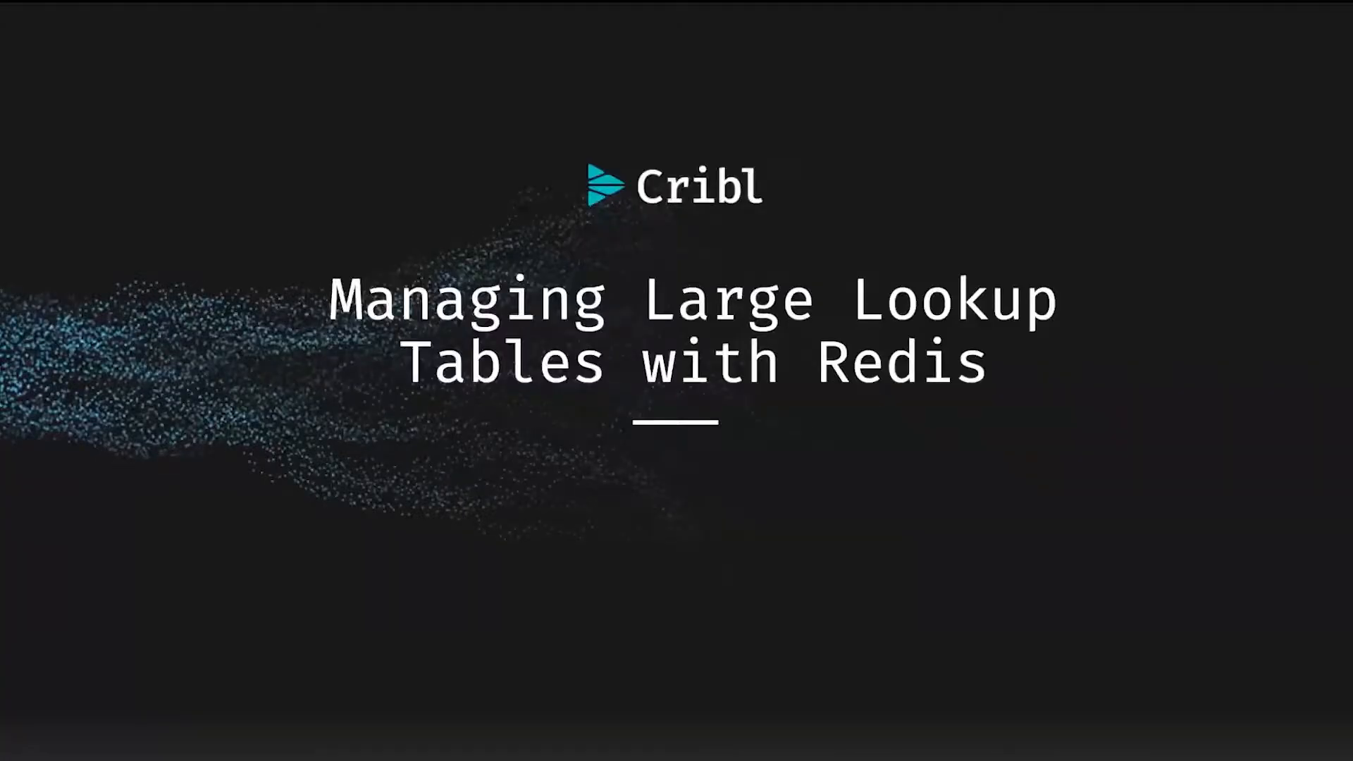